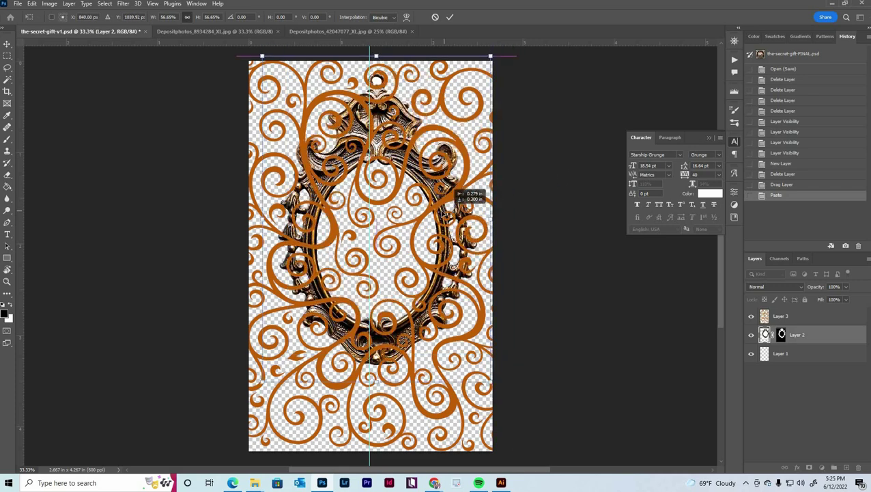
# Step: Add the grey grunge texture image to the cover document, scale it to 82.19%, rotate it -90° and fit it over the canvas
pyautogui.press('Return')
pyautogui.moveTo(461, 91); pyautogui.dragTo(514, 346)
pyautogui.hotkey('ctrl', 't')
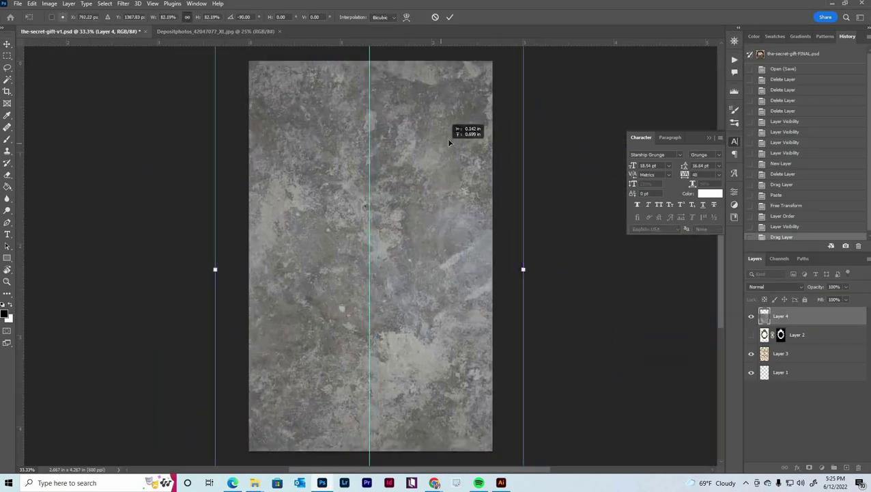
pyautogui.moveTo(459, 133); pyautogui.dragTo(476, 259)
pyautogui.press('Return')
# Step: Duplicate the texture layer, mask the copy with the swirl pattern's shape, and hide the frame and orange swirl layers
pyautogui.hotkey('ctrl', 'j')
pyautogui.keyDown('ctrl'); pyautogui.click(764, 335); pyautogui.keyUp('ctrl')
pyautogui.click(751, 335)
pyautogui.click(849, 467)
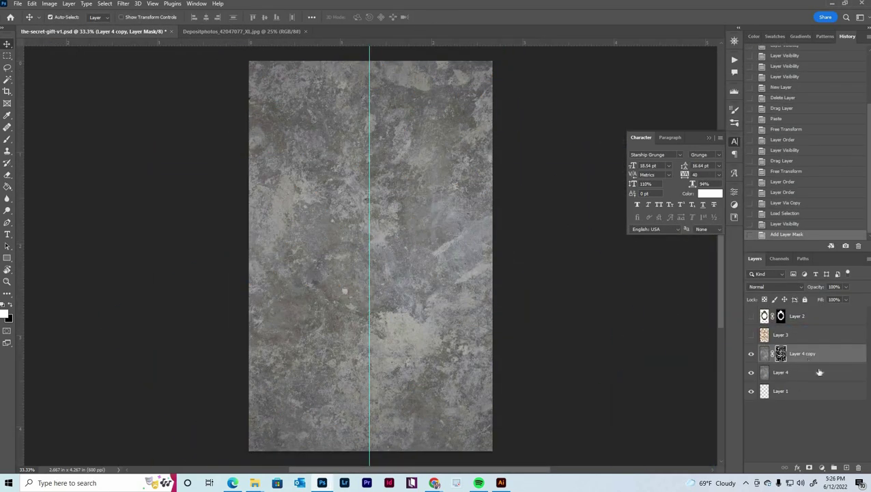
# Step: Add a layer above the base texture and change the black end stop of the blue preset gradient to dark blue
pyautogui.click(792, 372)
pyautogui.click(84, 18)
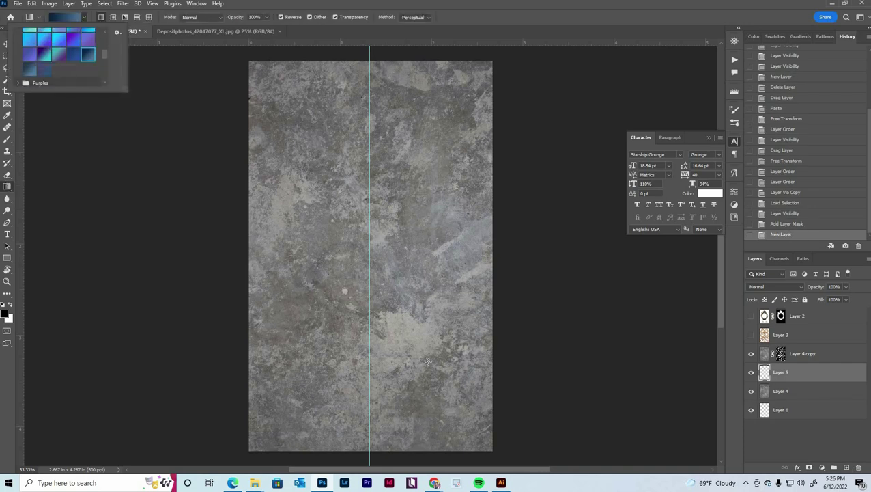
pyautogui.click(65, 17)
pyautogui.doubleClick(792, 259)
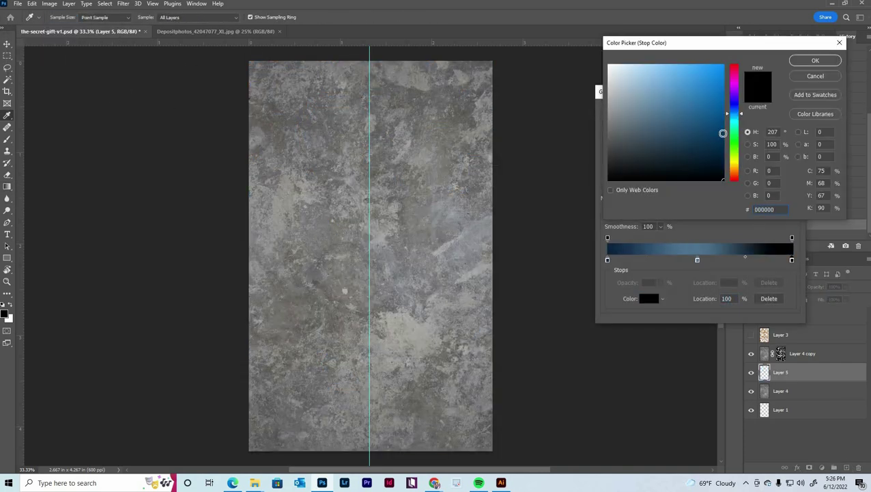
pyautogui.click(815, 60)
pyautogui.click(783, 110)
# Step: Draw the reflected blue gradient diagonally across the canvas and set its layer to Multiply at 53% opacity
pyautogui.moveTo(492, 451); pyautogui.dragTo(249, 62)
pyautogui.click(778, 286)
pyautogui.click(771, 402)
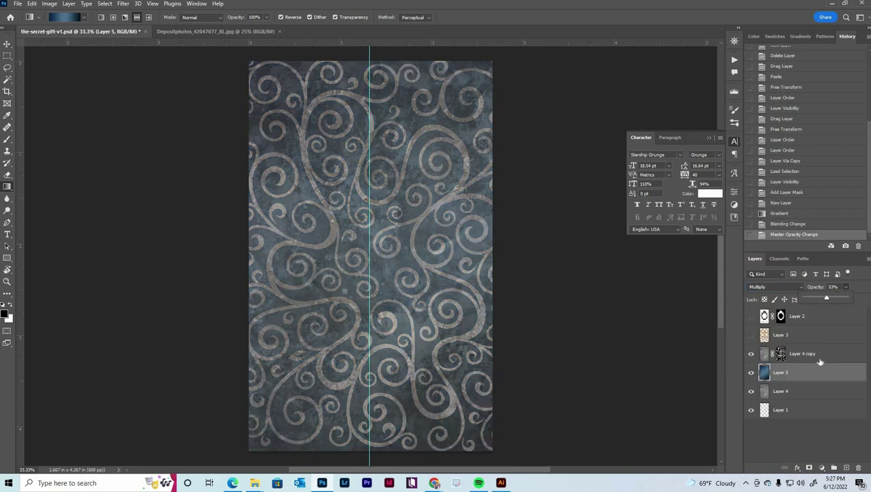
# Step: Add two drop shadows to the swirl-masked texture, one in black Multiply at 100% opacity, distance 100 px, spread 11%, size 158 px
pyautogui.doubleClick(821, 362)
pyautogui.click(523, 317)
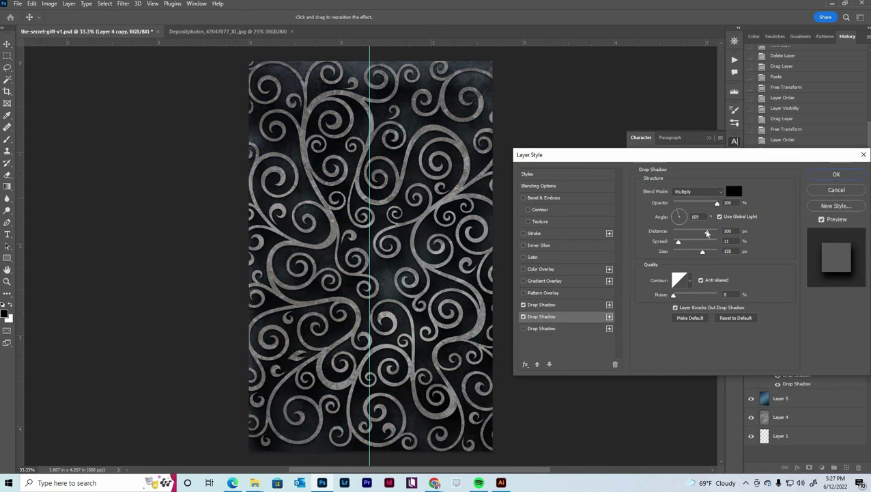
# Step: Try an inner glow on the swirl-masked texture
pyautogui.click(538, 244)
pyautogui.moveTo(674, 290); pyautogui.dragTo(674, 289)
pyautogui.moveTo(686, 200); pyautogui.dragTo(674, 200)
pyautogui.moveTo(695, 332); pyautogui.dragTo(675, 333)
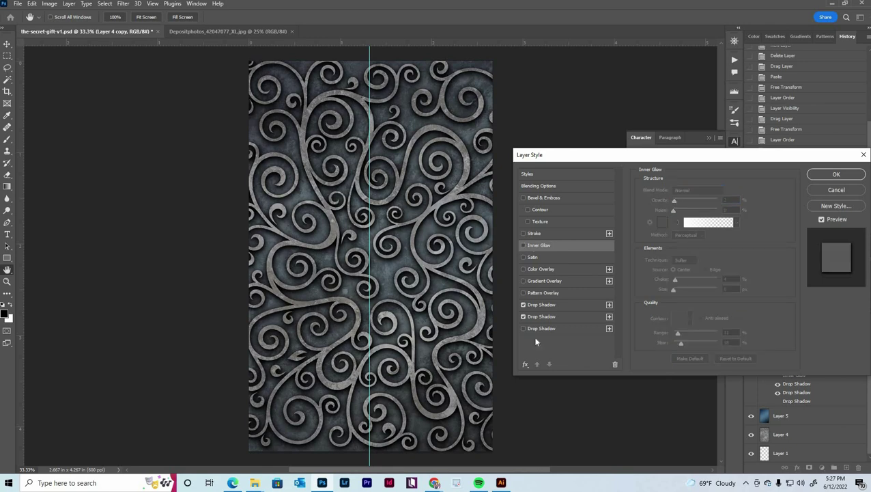
# Step: Add an inner shadow to the swirls in very pale blue, blended as Lighten at 65% opacity, distance 7 px, size 18 px
pyautogui.click(525, 364)
pyautogui.click(546, 287)
pyautogui.click(697, 191)
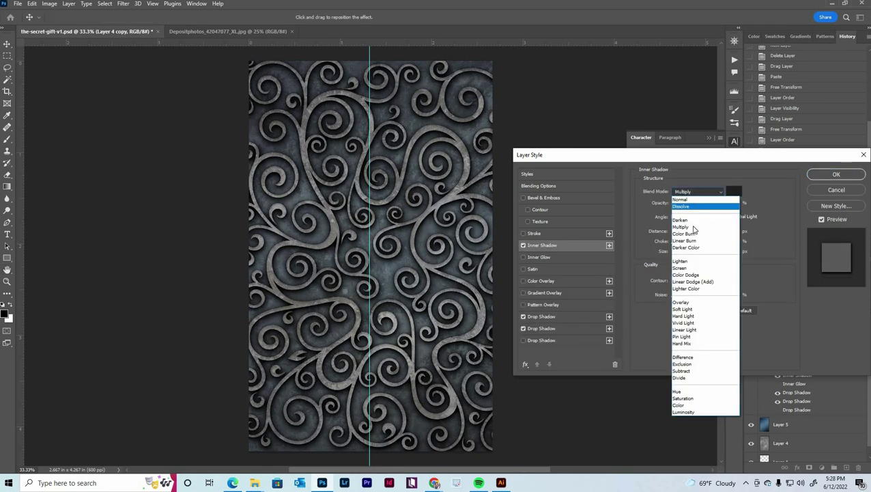
pyautogui.click(698, 261)
pyautogui.click(733, 191)
pyautogui.click(816, 60)
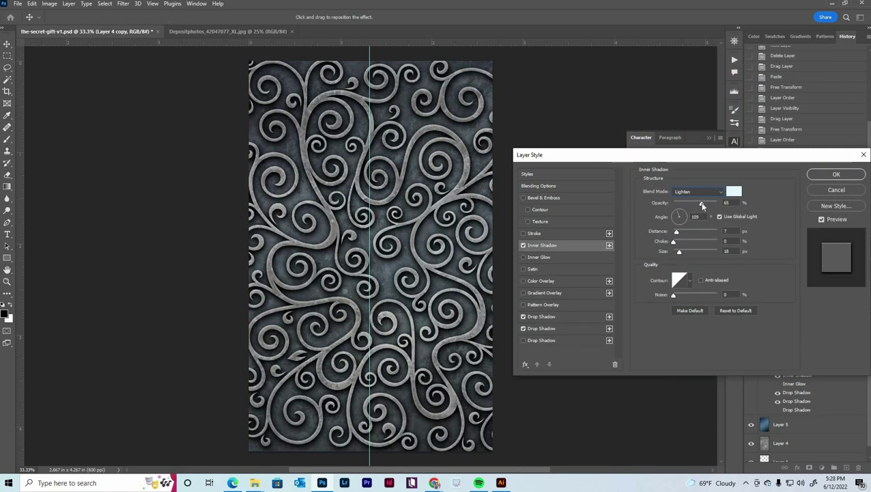
# Step: Add a light-blue gradient overlay to the swirls, blended as Color Burn at 28% opacity, and apply the layer style
pyautogui.click(531, 292)
pyautogui.click(696, 211)
pyautogui.click(653, 163)
pyautogui.click(782, 111)
pyautogui.click(697, 190)
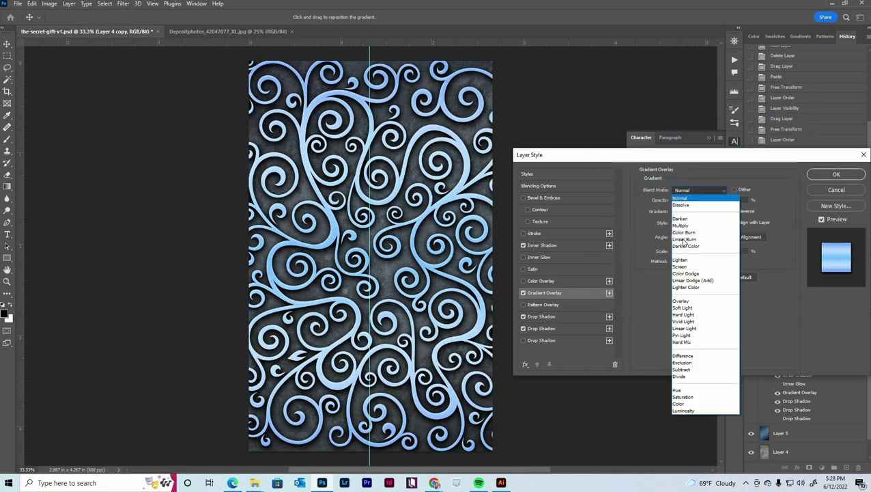
pyautogui.click(684, 232)
pyautogui.click(685, 202)
pyautogui.click(523, 293)
pyautogui.press('Return')
# Step: Replace the Hue/Saturation adjustment with a Photo Filter and add a Levels adjustment above the swirls with white input 233
pyautogui.click(670, 282)
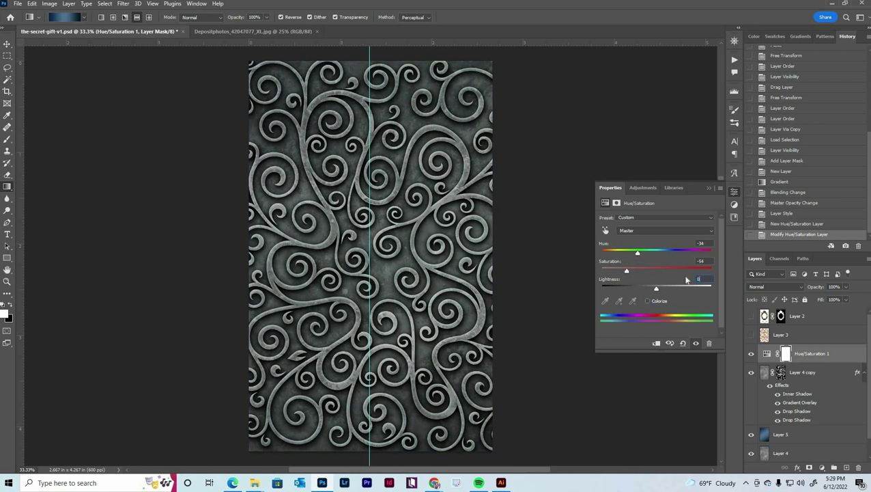
pyautogui.click(834, 468)
pyautogui.click(817, 332)
pyautogui.moveTo(712, 283); pyautogui.dragTo(704, 283)
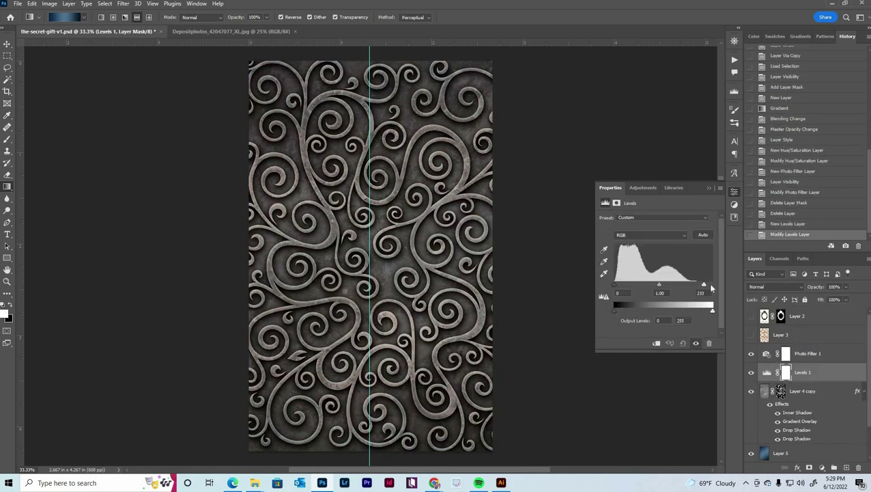
pyautogui.click(709, 187)
# Step: Show the ornate frame layer and select the white area inside its top ring with the Magic Wand
pyautogui.click(751, 315)
pyautogui.click(797, 315)
pyautogui.press('z')
pyautogui.click(370, 82)
pyautogui.press('w')
pyautogui.click(368, 219)
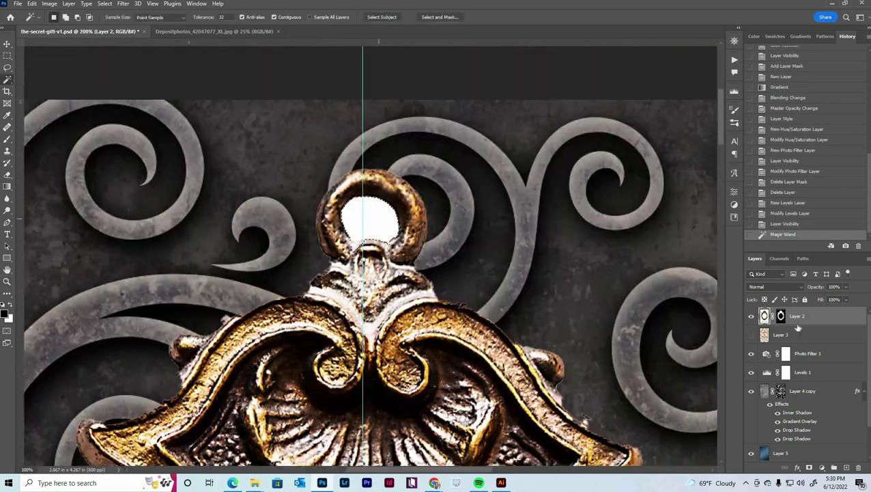
# Step: Paint the white area inside the ring out of the frame's layer mask, deselect, and touch up the ring's lower edge
pyautogui.rightClick(365, 112)
pyautogui.moveTo(361, 211); pyautogui.dragTo(375, 225)
pyautogui.hotkey('ctrl', 'd')
pyautogui.moveTo(352, 251); pyautogui.dragTo(372, 254)
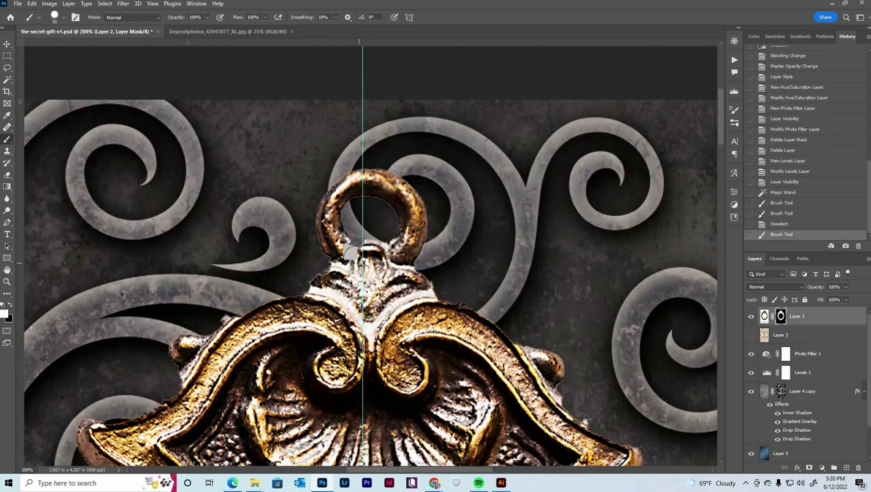
pyautogui.press('z')
pyautogui.hotkey('ctrl', '0')
# Step: Clip a desaturating Hue/Saturation adjustment and a Levels adjustment with black input 14 and midtone 1.12 to the frame layer
pyautogui.click(821, 467)
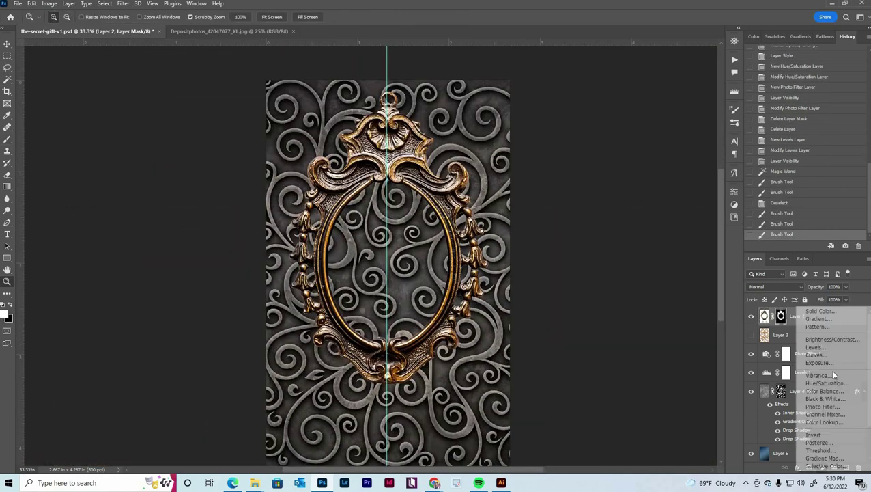
pyautogui.click(812, 383)
pyautogui.hotkey('ctrl', 'alt', 'g')
pyautogui.moveTo(656, 268); pyautogui.dragTo(640, 268)
pyautogui.click(822, 467)
pyautogui.click(813, 330)
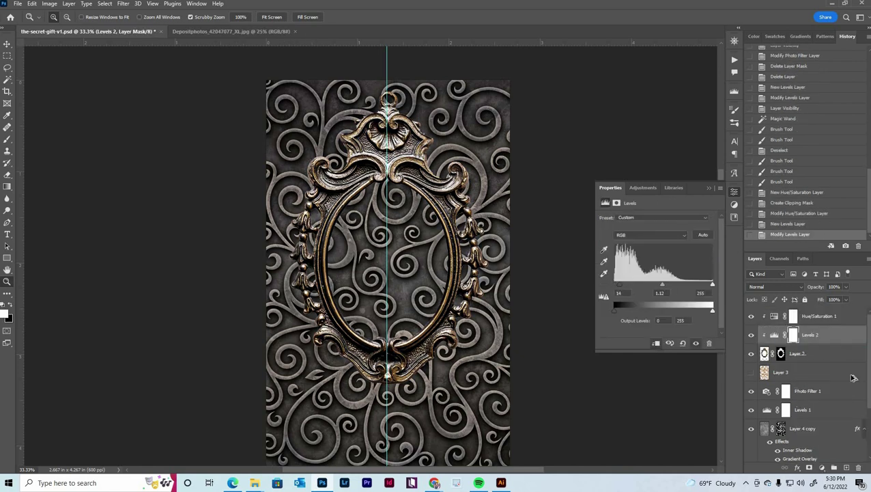
# Step: Copy the swirl layer's effects onto the frame layer
pyautogui.doubleClick(820, 353)
# Step: Bring the silvery background image into the cover document, place it behind the frame and scale it to 1.88 by 1.88 in
pyautogui.click(232, 32)
pyautogui.moveTo(232, 31); pyautogui.dragTo(478, 100)
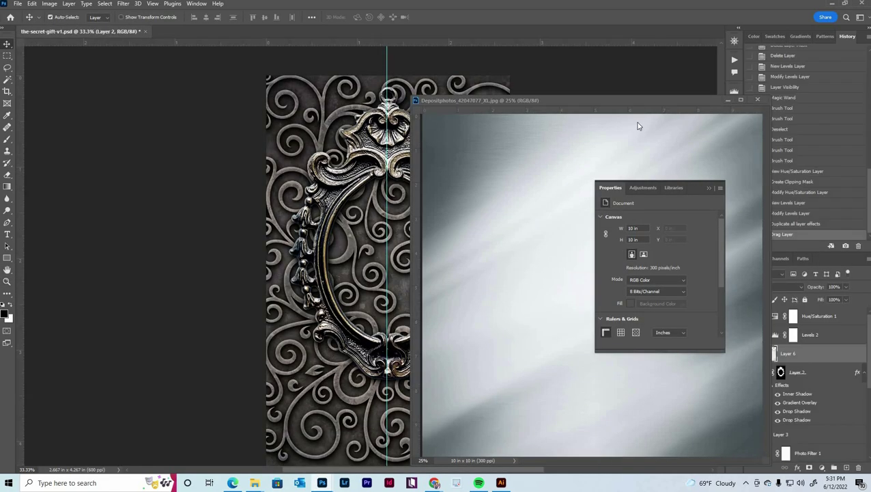
pyautogui.hotkey('ctrl', 'w')
pyautogui.hotkey('ctrl', '[')
pyautogui.hotkey('ctrl', 't')
pyautogui.moveTo(544, 360); pyautogui.dragTo(421, 271)
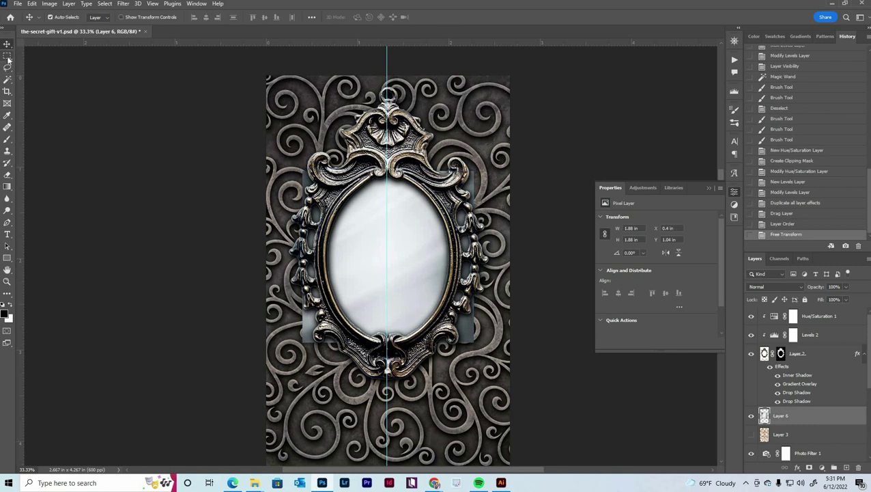
# Step: Mask the silvery image to an oval inside the frame and darken it with a clipped Brightness/Contrast adjustment
pyautogui.moveTo(454, 350); pyautogui.dragTo(454, 349)
pyautogui.click(810, 468)
pyautogui.click(821, 467)
pyautogui.rightClick(819, 416)
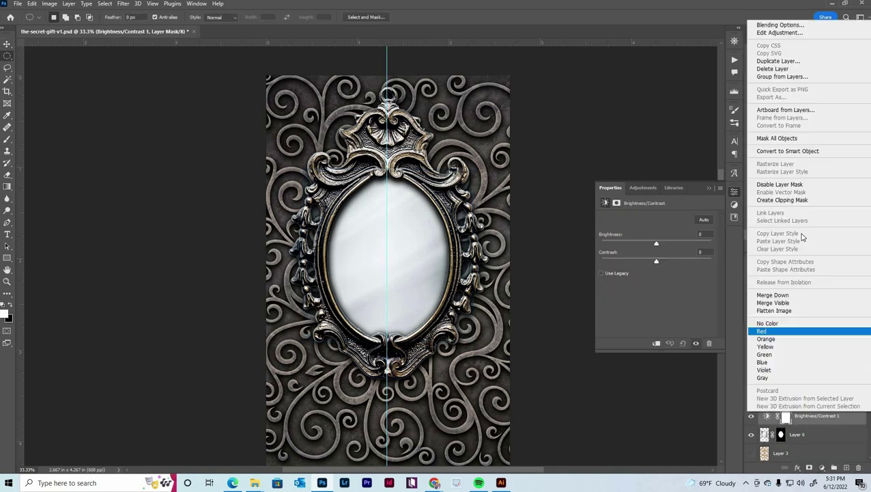
pyautogui.click(805, 164)
pyautogui.moveTo(648, 254); pyautogui.dragTo(628, 254)
# Step: Group the frame and mirror surface layers and name the group mirror'
pyautogui.hotkey('ctrl', '-')
pyautogui.click(833, 467)
pyautogui.doubleClick(783, 312)
pyautogui.write('mirror')
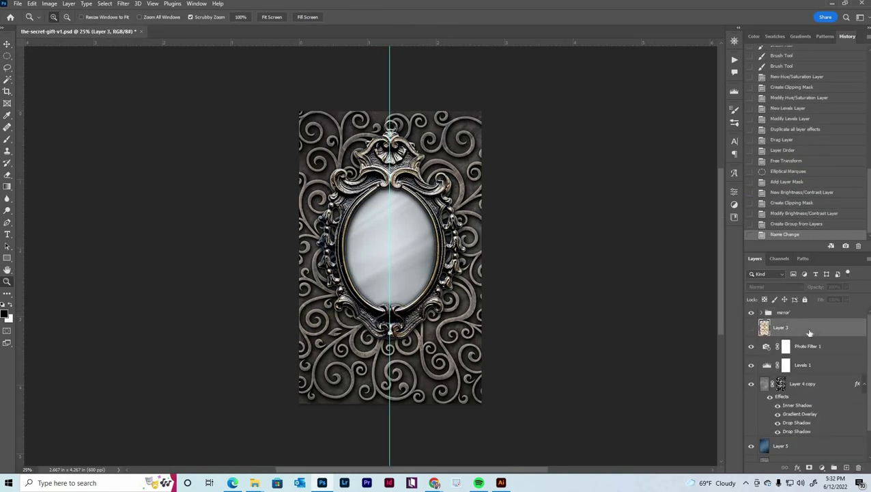
pyautogui.press('Return')
# Step: Transform the orange swirl pattern, mask a copy of the swirl texture layer with its shape, and place the copy beneath the original
pyautogui.click(751, 327)
pyautogui.hotkey('ctrl', 't')
pyautogui.press('Return')
pyautogui.hotkey('ctrl', 'j')
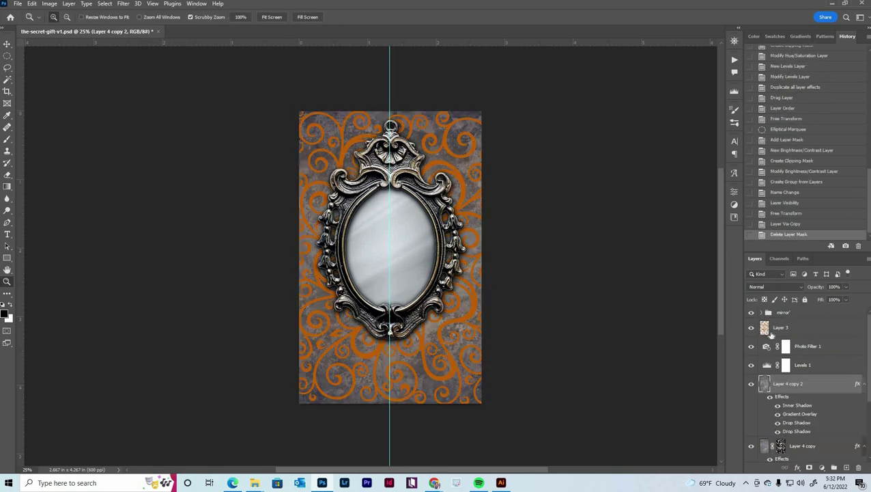
pyautogui.click(751, 327)
pyautogui.moveTo(805, 362); pyautogui.dragTo(834, 388)
# Step: Turn off the lower swirl copy's inner shadow and drop shadows and recolour the start stop of its gradient overlay
pyautogui.doubleClick(800, 409)
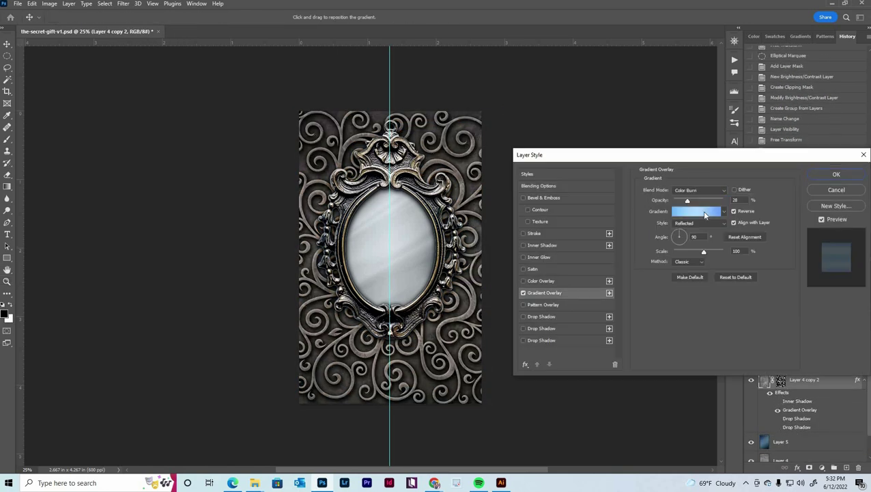
pyautogui.click(685, 197)
pyautogui.doubleClick(608, 257)
pyautogui.click(809, 50)
pyautogui.click(832, 110)
pyautogui.click(834, 176)
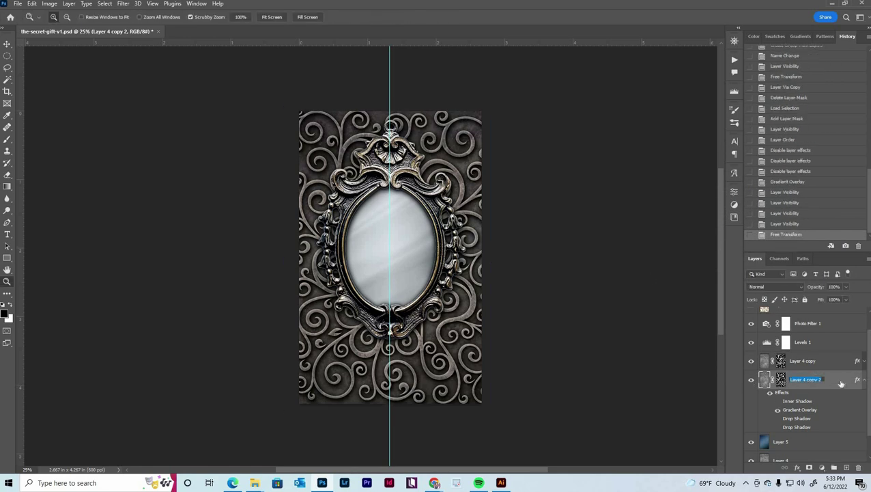
# Step: Add a color overlay to the lower swirl copy and delete the orange swirl layer
pyautogui.doubleClick(841, 383)
pyautogui.click(525, 277)
pyautogui.click(836, 173)
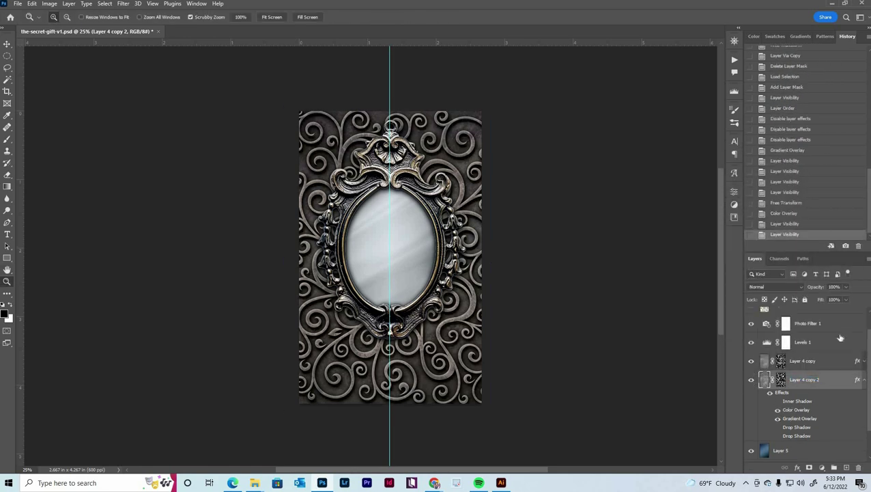
pyautogui.press('Delete')
# Step: Add a layer below the mirror group and set up a beige-to-dark-brown gradient in the gradient editor
pyautogui.hotkey('ctrl', 'shift', 'alt', 'n')
pyautogui.click(83, 17)
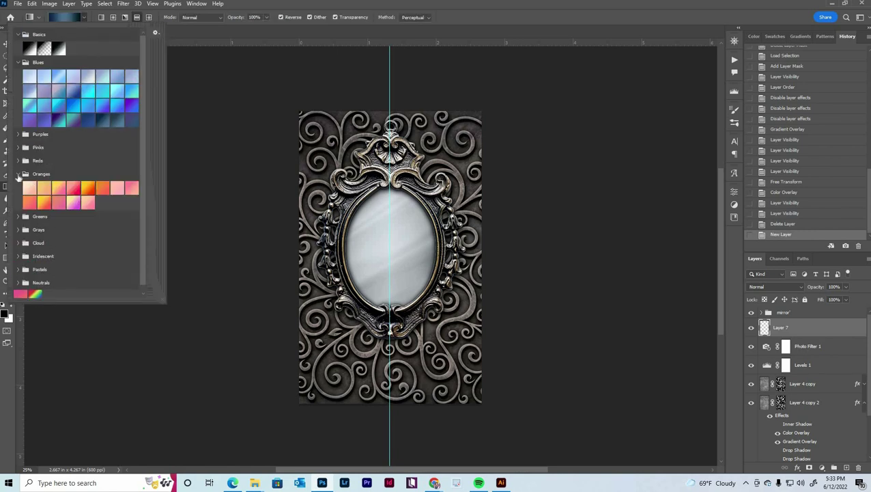
pyautogui.click(61, 17)
pyautogui.doubleClick(605, 257)
pyautogui.click(685, 156)
pyautogui.click(817, 60)
pyautogui.click(778, 111)
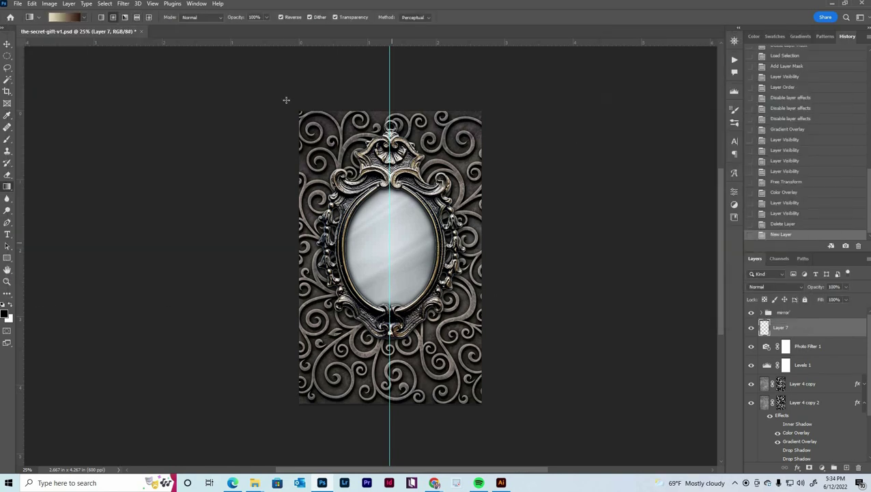
# Step: Draw the radial brown gradient across the canvas, set its layer to Multiply at 34% opacity, and hide it
pyautogui.moveTo(286, 99); pyautogui.dragTo(481, 403)
pyautogui.click(778, 286)
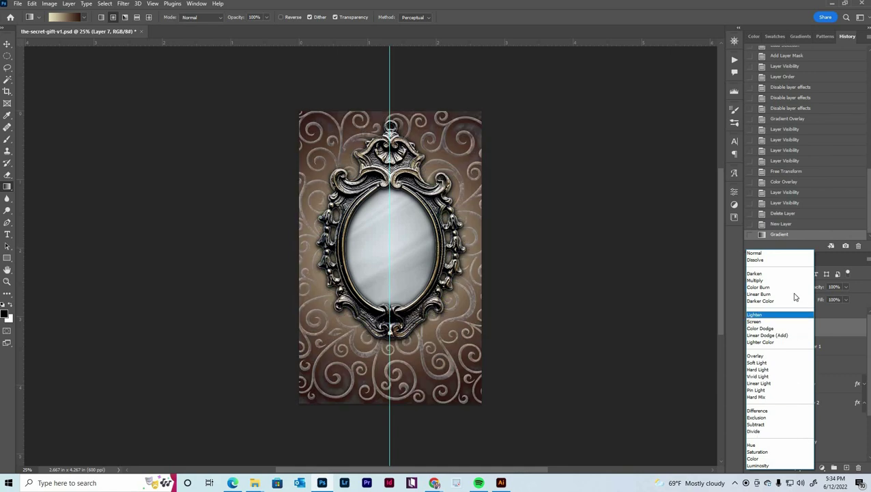
pyautogui.click(755, 279)
pyautogui.click(778, 286)
pyautogui.click(787, 281)
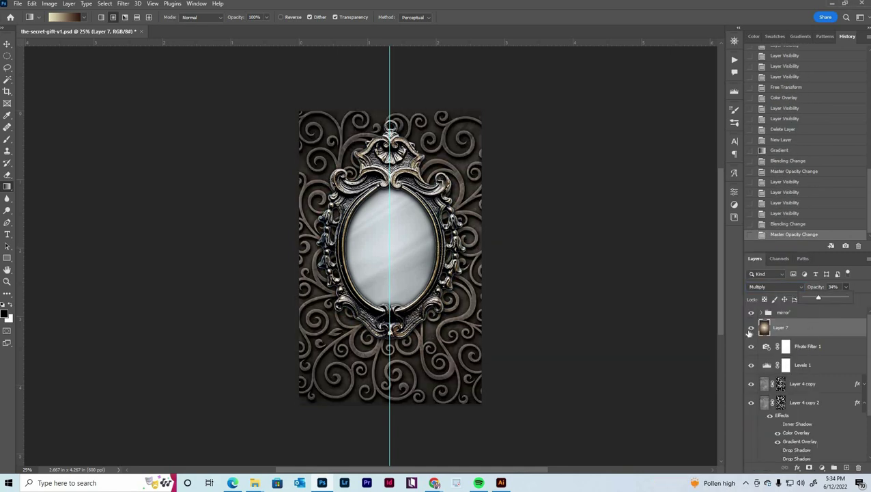
pyautogui.click(751, 328)
# Step: Create a Multiply vignette layer by filling it with black and erasing the centre with a 1400 px soft eraser
pyautogui.click(834, 467)
pyautogui.hotkey('shift', 'g')
pyautogui.click(389, 252)
pyautogui.press('e')
pyautogui.moveTo(308, 136)
pyautogui.mouseDown()
pyautogui.moveTo(471, 287)
pyautogui.moveTo(390, 126)
pyautogui.mouseUp()
pyautogui.hotkey('shift', 'alt', 'm')
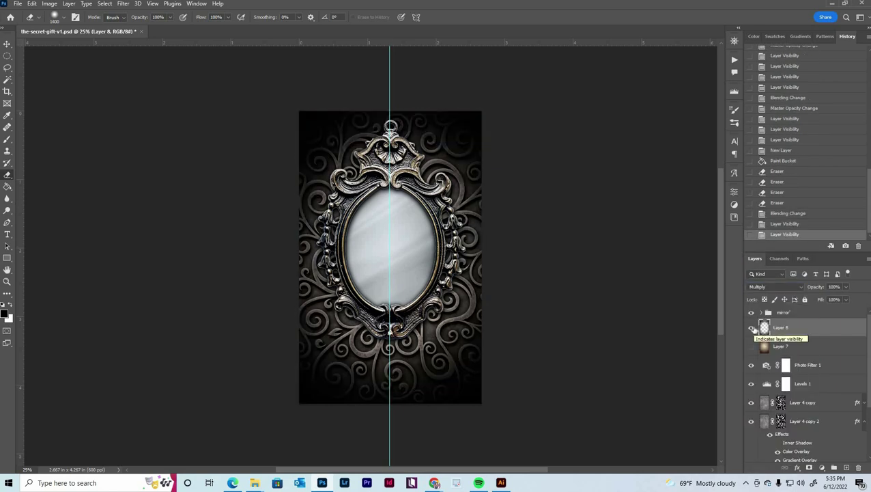
# Step: Clip a Brightness/Contrast adjustment to the frame, lower its brightness slightly, and collapse the mirror group
pyautogui.click(821, 467)
pyautogui.click(792, 333)
pyautogui.hotkey('ctrl', 'alt', 'g')
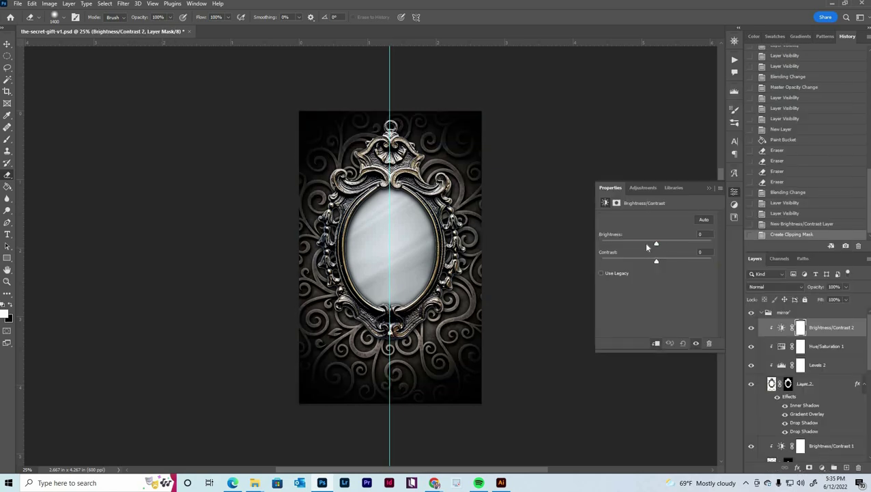
pyautogui.moveTo(646, 248); pyautogui.dragTo(654, 247)
pyautogui.click(767, 312)
# Step: Add a layer over the mirror surface and stamp black branch-like texture diagonally across it with a large fractal decoration brush
pyautogui.scroll(-2, 773, 328)
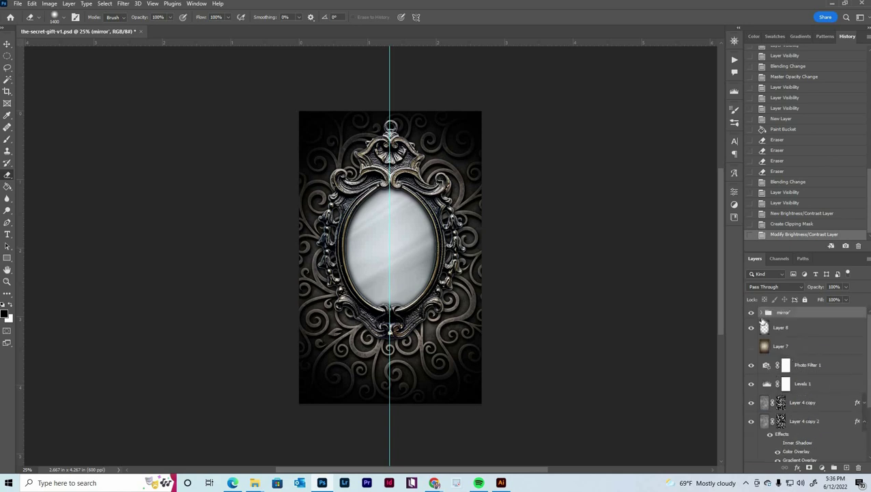
pyautogui.hotkey('ctrl', 'shift', 'alt', 'n')
pyautogui.press('b')
pyautogui.click(54, 17)
pyautogui.click(15, 289)
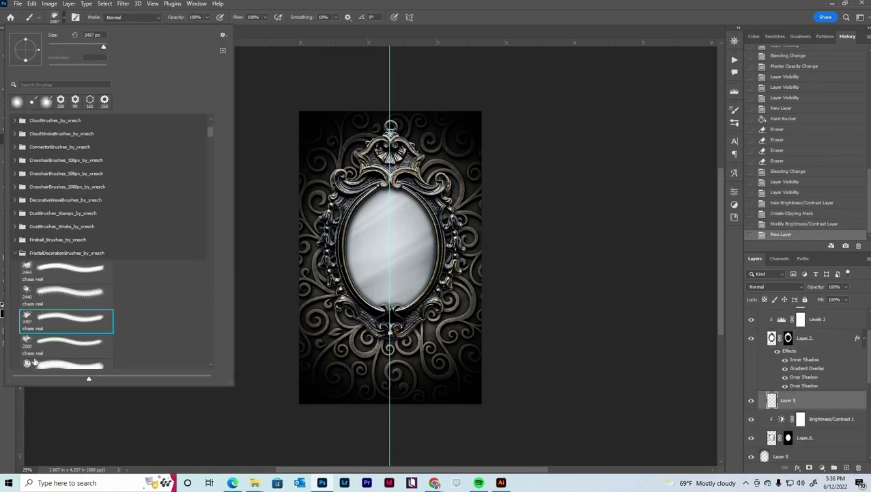
pyautogui.scroll(-3, 68, 273)
pyautogui.press('Return')
pyautogui.click(390, 245)
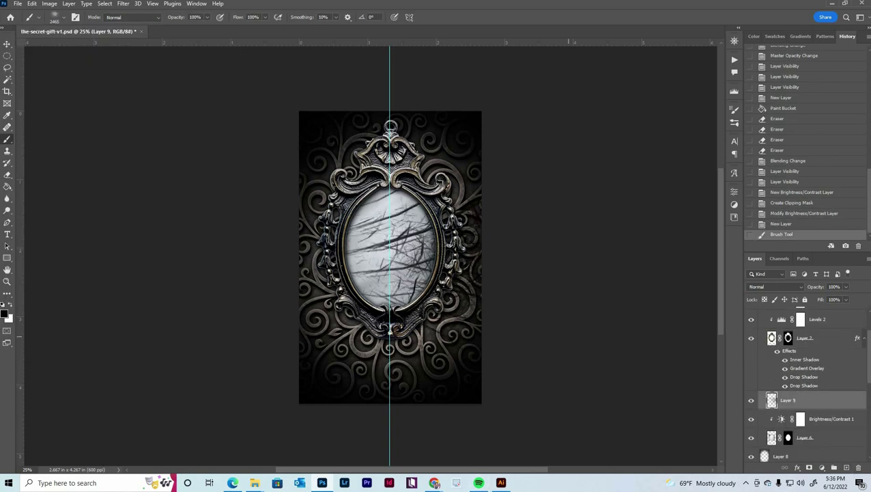
pyautogui.moveTo(443, 205); pyautogui.dragTo(403, 164)
pyautogui.press('Escape')
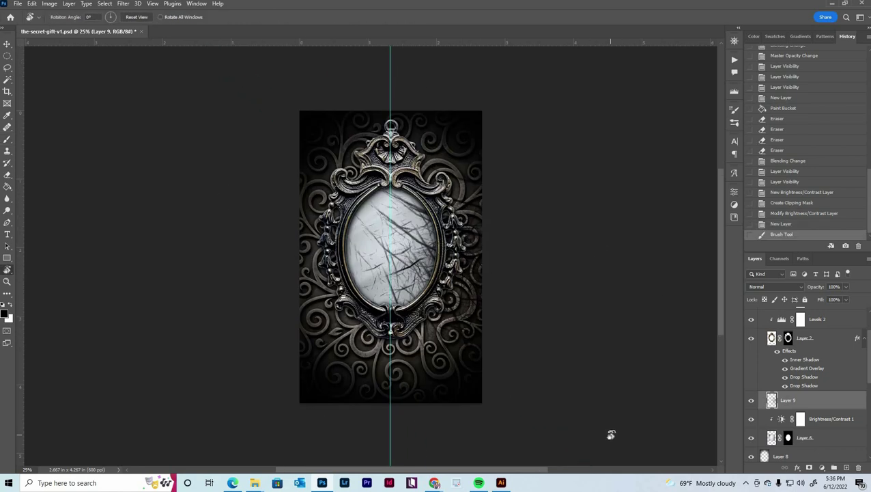
# Step: Mask the branch texture to the mirror oval and give it a saved embossed style with adjusted drop shadows and colour overlay
pyautogui.doubleClick(771, 400)
pyautogui.click(673, 246)
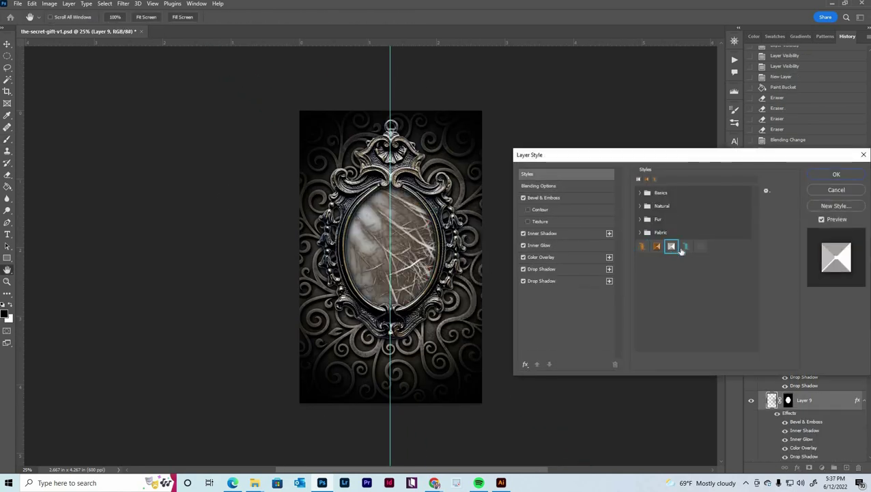
pyautogui.click(541, 281)
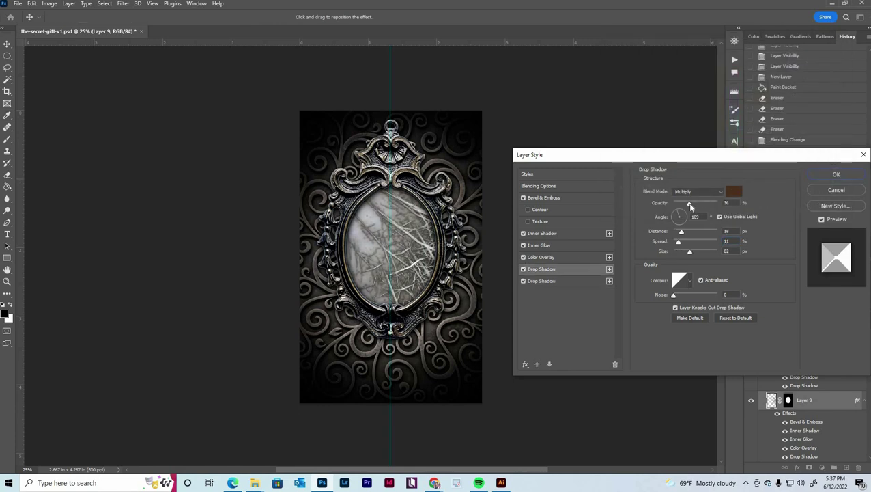
pyautogui.click(541, 257)
pyautogui.click(836, 176)
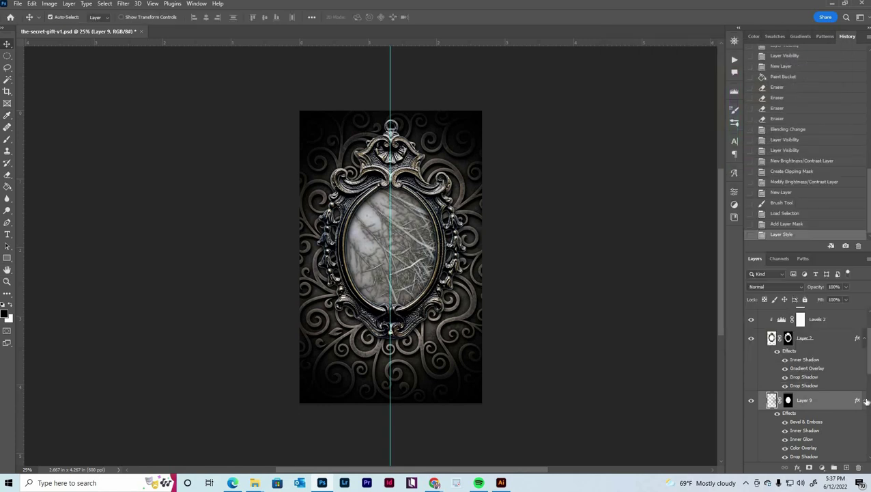
pyautogui.click(792, 312)
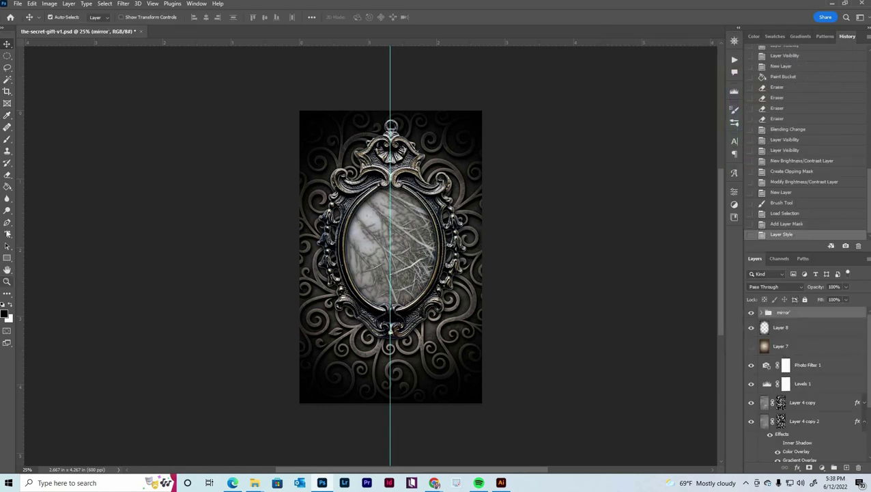
# Step: Add the centred title word "secret" over the mirror's lower edge and try script and display fonts on it
pyautogui.click(8, 233)
pyautogui.click(347, 327)
pyautogui.click(735, 141)
pyautogui.click(654, 154)
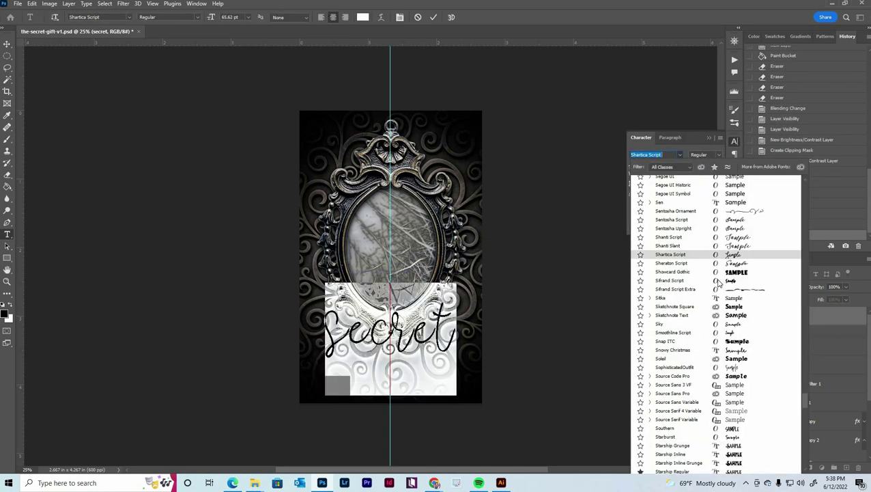
pyautogui.press('Down')
pyautogui.press('Down')
pyautogui.press('Down')
pyautogui.press('Down')
pyautogui.press('Down')
pyautogui.press('Down')
pyautogui.press('Return')
# Step: Compare further fonts on the title word, limit the list to favourites, and set it in Midnight Tales
pyautogui.click(680, 154)
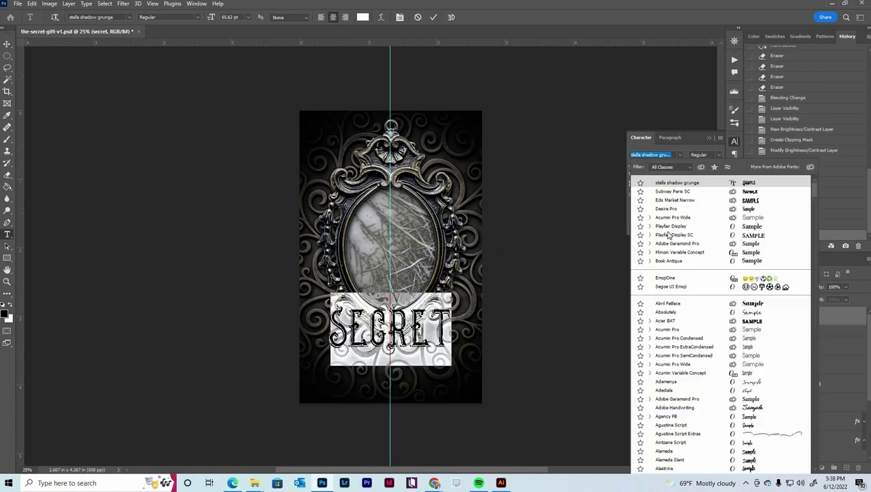
pyautogui.scroll(-10, 764, 307)
pyautogui.scroll(15, 785, 273)
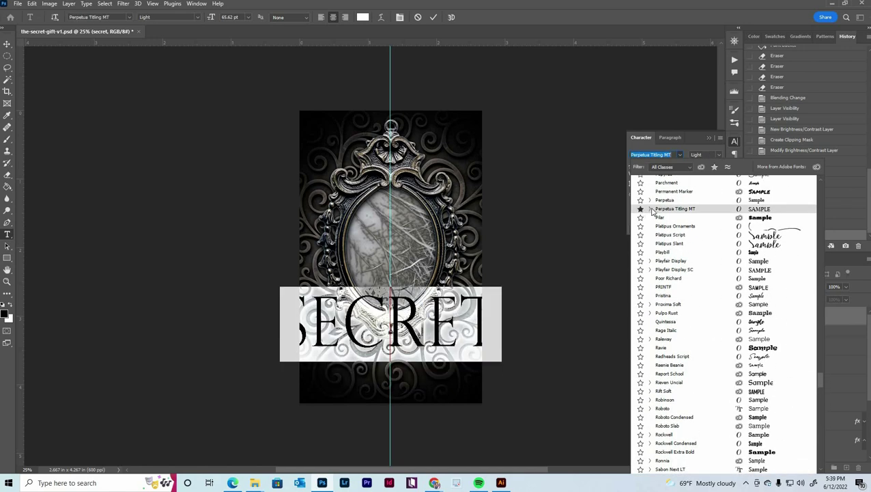
pyautogui.scroll(10, 772, 280)
pyautogui.scroll(15, 722, 268)
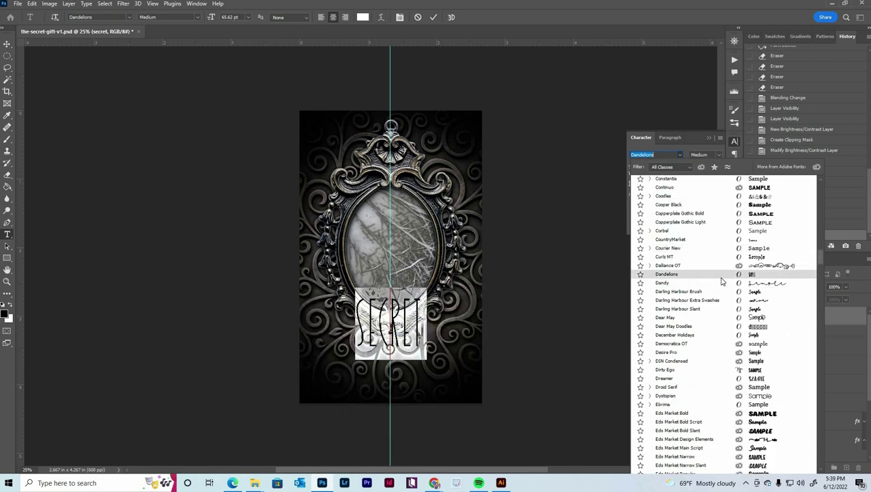
pyautogui.click(714, 166)
pyautogui.click(712, 202)
# Step: Swap the S of "SECRET" for an alternate glyph and place an enlarged "Gift" centred beneath it
pyautogui.click(735, 173)
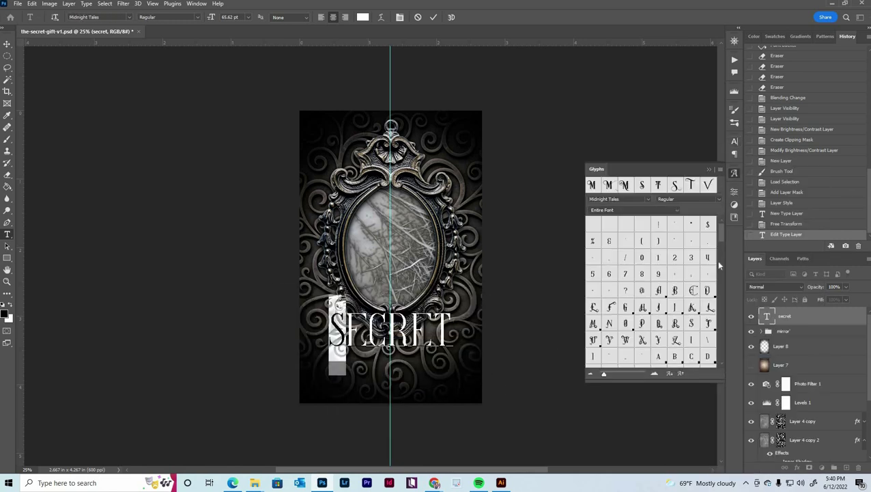
pyautogui.scroll(-5, 717, 273)
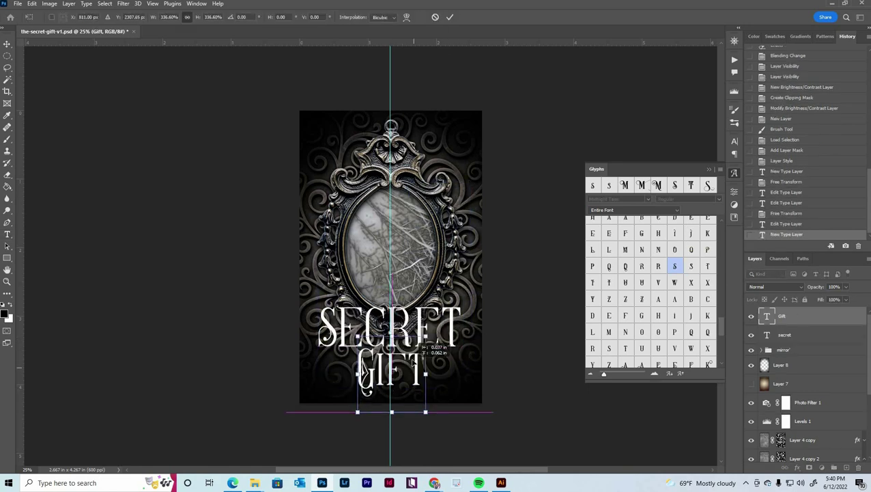
pyautogui.press('Return')
# Step: Add a small "the" centred above "SECRET" and group the three title text layers as "title"
pyautogui.click(408, 167)
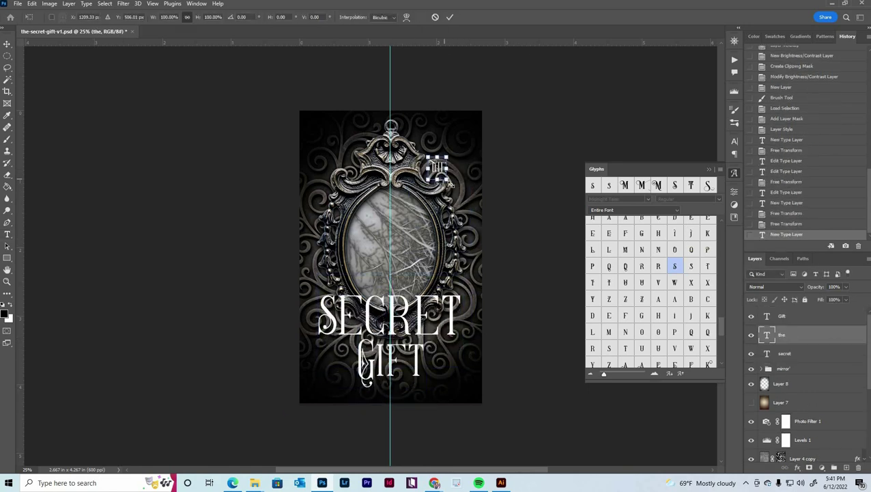
pyautogui.keyDown('shift'); pyautogui.click(785, 353); pyautogui.keyUp('shift')
pyautogui.click(834, 467)
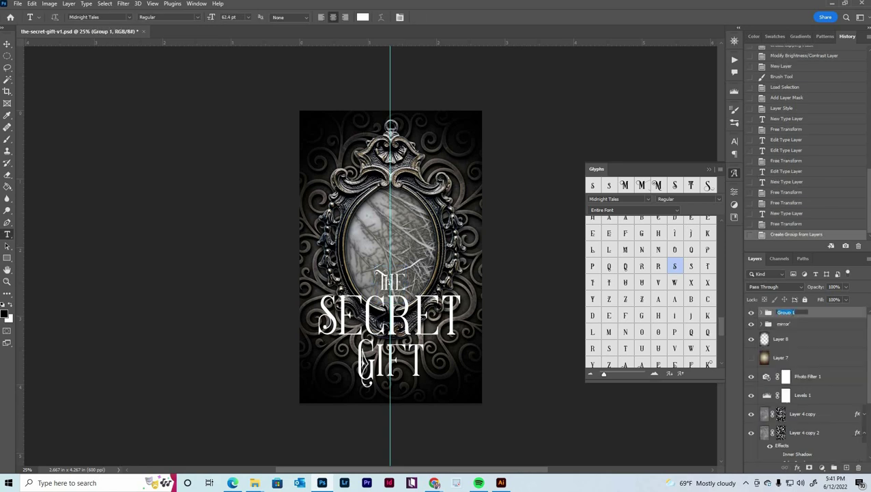
# Step: Apply a saved bevel style to the title group and set its bevel shadow colour to #1c1b0c
pyautogui.doubleClick(819, 312)
pyautogui.click(544, 198)
pyautogui.click(738, 333)
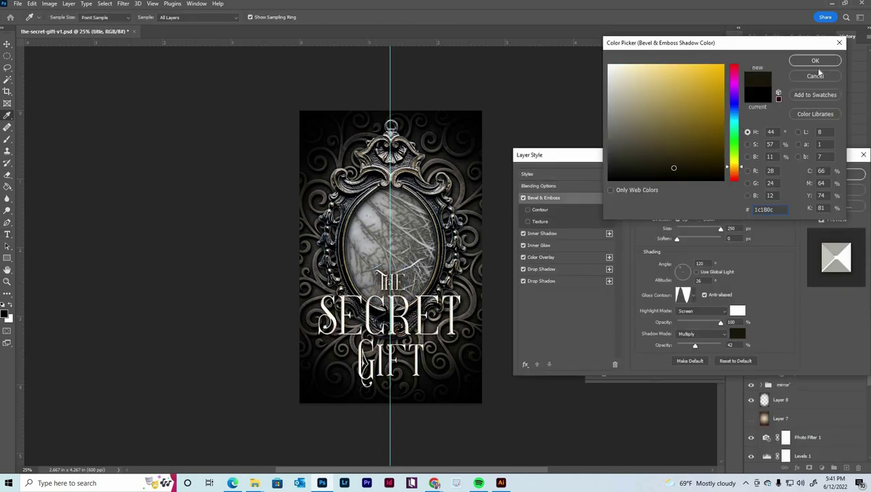
pyautogui.click(817, 61)
# Step: Recolour the title's colour overlay and add another Multiply drop shadow at 67% opacity
pyautogui.click(540, 257)
pyautogui.click(734, 192)
pyautogui.click(816, 59)
pyautogui.click(567, 268)
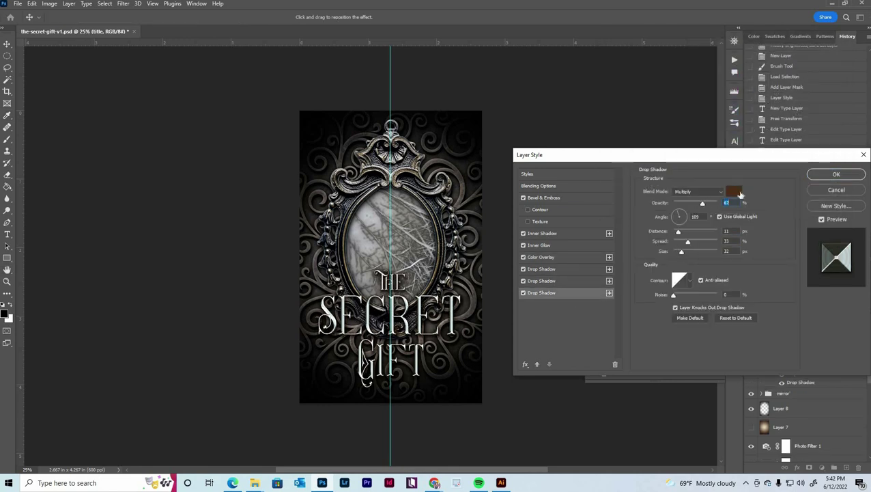
pyautogui.click(836, 174)
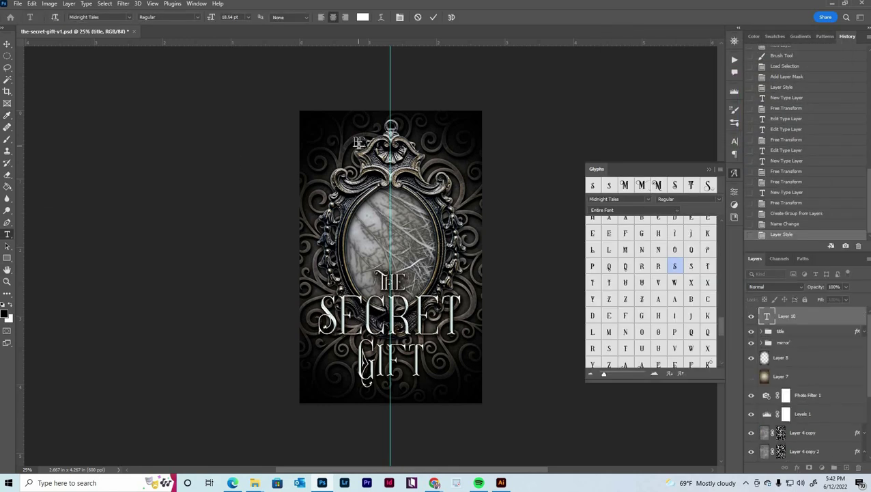
# Step: Set the author's name in Adobe Garamond Pro, scale it to about 71%, widen its tracking, and centre it above the mirror
pyautogui.click(735, 140)
pyautogui.click(679, 154)
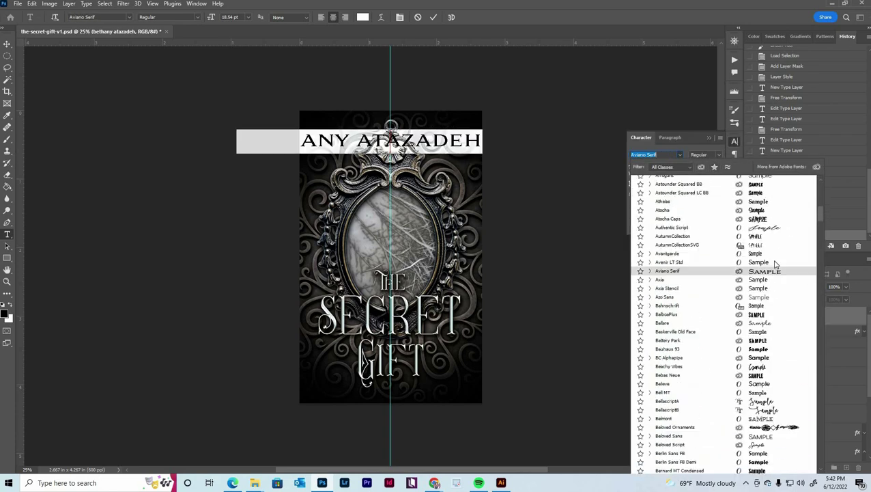
pyautogui.click(664, 319)
pyautogui.hotkey('ctrl', 't')
pyautogui.moveTo(482, 137); pyautogui.dragTo(395, 132)
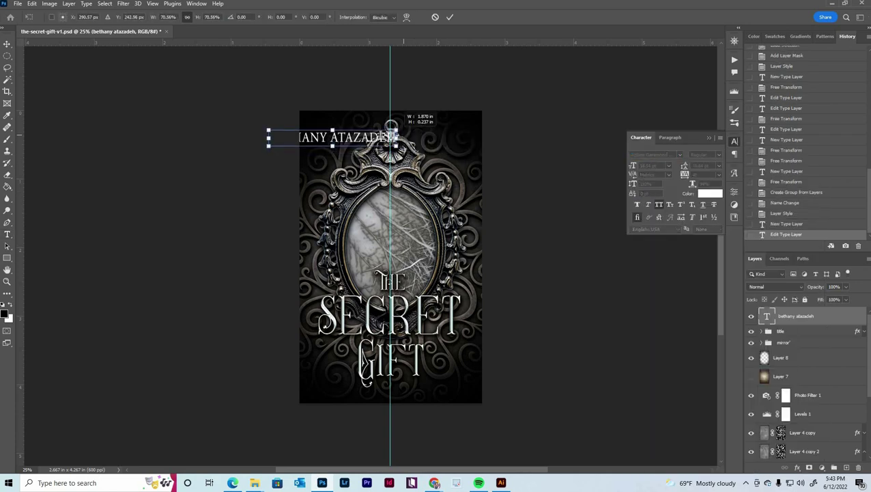
pyautogui.doubleClick(767, 316)
pyautogui.moveTo(680, 175); pyautogui.dragTo(686, 176)
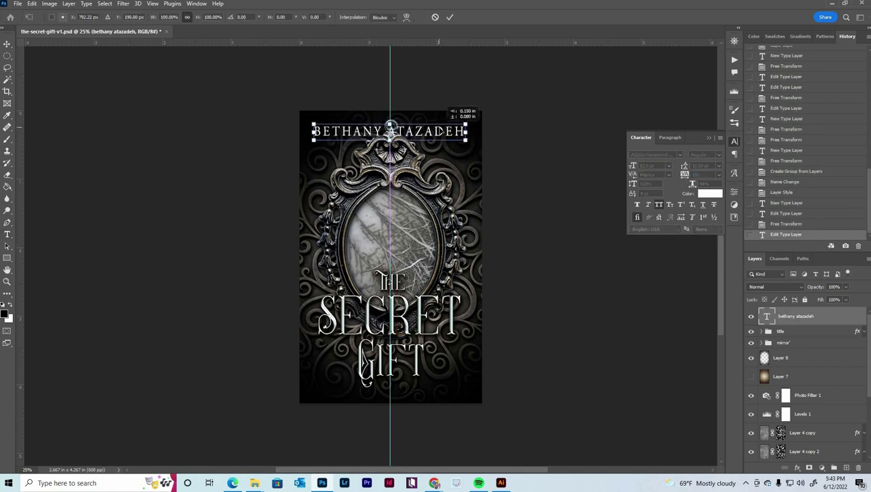
# Step: Apply three drop shadows to the author's name
pyautogui.doubleClick(826, 316)
pyautogui.click(539, 274)
pyautogui.click(849, 175)
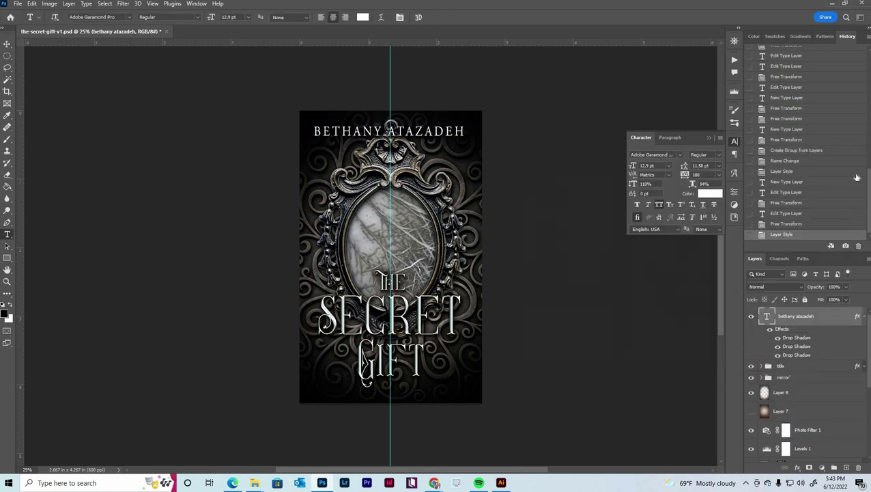
# Step: Group the author's name and the title together as "text"
pyautogui.hotkey('ctrl', 'g')
pyautogui.doubleClick(781, 312)
pyautogui.write('text')
pyautogui.press('Return')
pyautogui.press('v')
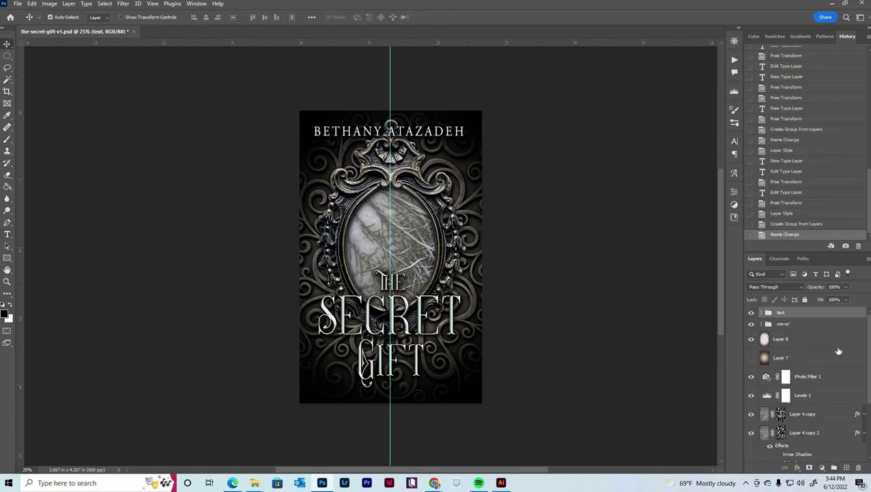
# Step: Add a layer between the text and mirror groups and paint soft black shading behind the title
pyautogui.click(825, 333)
pyautogui.hotkey('ctrl', 'shift', 'alt', 'n')
pyautogui.press('b')
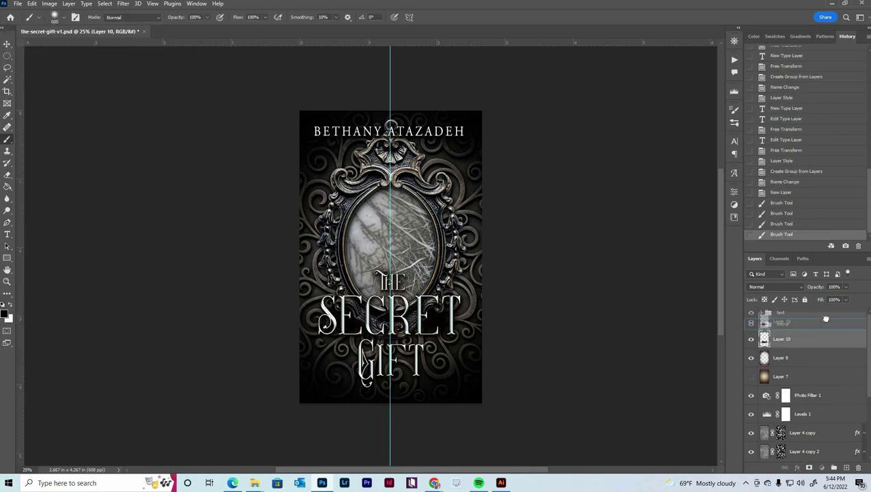
pyautogui.moveTo(825, 318); pyautogui.dragTo(822, 322)
pyautogui.moveTo(383, 301); pyautogui.dragTo(402, 342)
# Step: Apply a Gaussian Blur to the shading layer and set it to Multiply at 51% opacity
pyautogui.click(123, 3)
pyautogui.click(260, 150)
pyautogui.click(713, 107)
pyautogui.click(775, 286)
pyautogui.click(772, 335)
pyautogui.moveTo(846, 286); pyautogui.dragTo(829, 299)
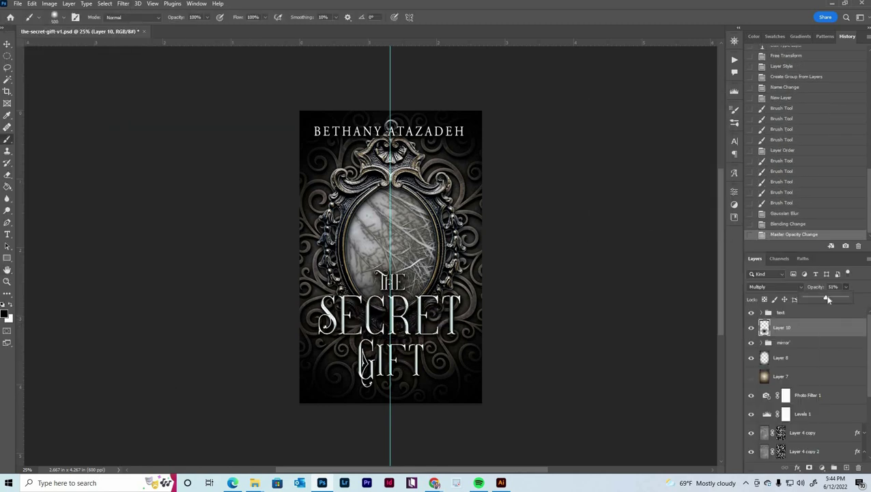
# Step: Add a layer above the mirror group and paint white smoke over the cover's lower right with a large smoke brush
pyautogui.hotkey('ctrl', 'shift', 'alt', 'n')
pyautogui.click(55, 17)
pyautogui.moveTo(210, 130); pyautogui.dragTo(210, 140)
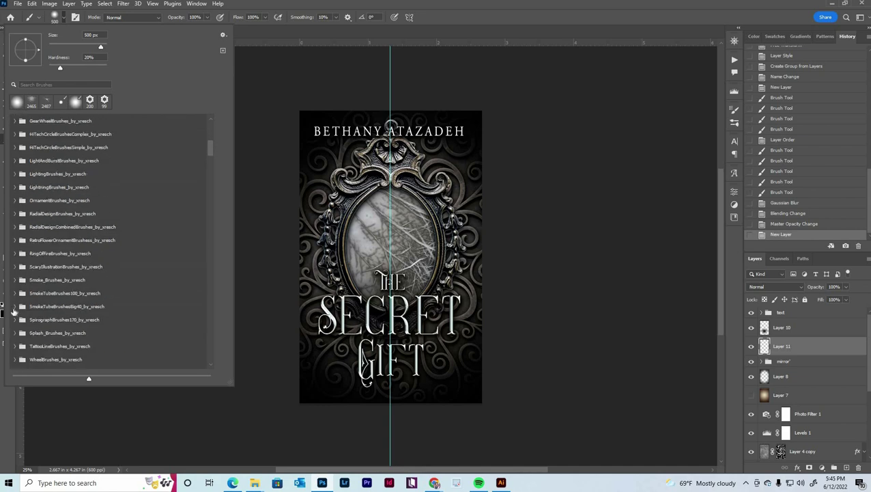
pyautogui.click(65, 205)
pyautogui.press('Return')
pyautogui.moveTo(444, 273); pyautogui.dragTo(465, 355)
pyautogui.hotkey('ctrl', 'z')
pyautogui.press('r')
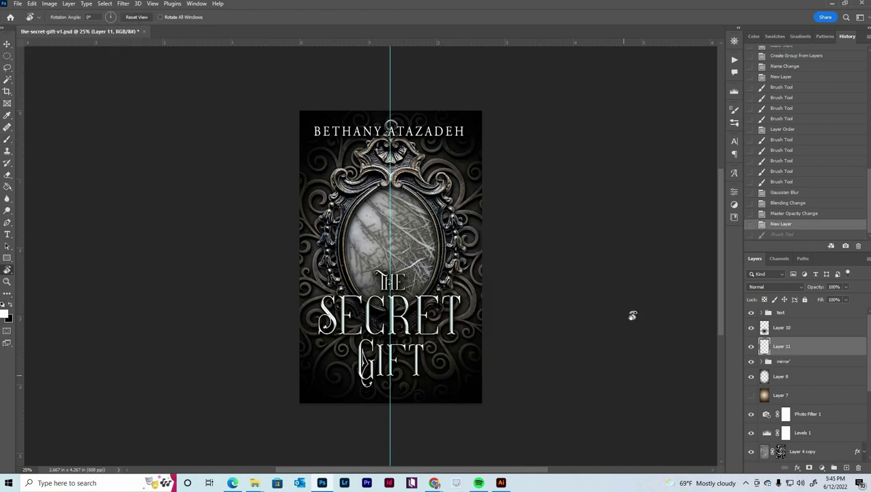
pyautogui.moveTo(632, 315); pyautogui.dragTo(639, 264)
pyautogui.moveTo(437, 314); pyautogui.dragTo(478, 382)
# Step: Add a second smoke layer, stamp white smoke across the mirror and lower cover, and move the layer below the mirror group
pyautogui.hotkey('ctrl', 'shift', 'alt', 'n')
pyautogui.click(54, 17)
pyautogui.press('Return')
pyautogui.moveTo(382, 287); pyautogui.dragTo(465, 382)
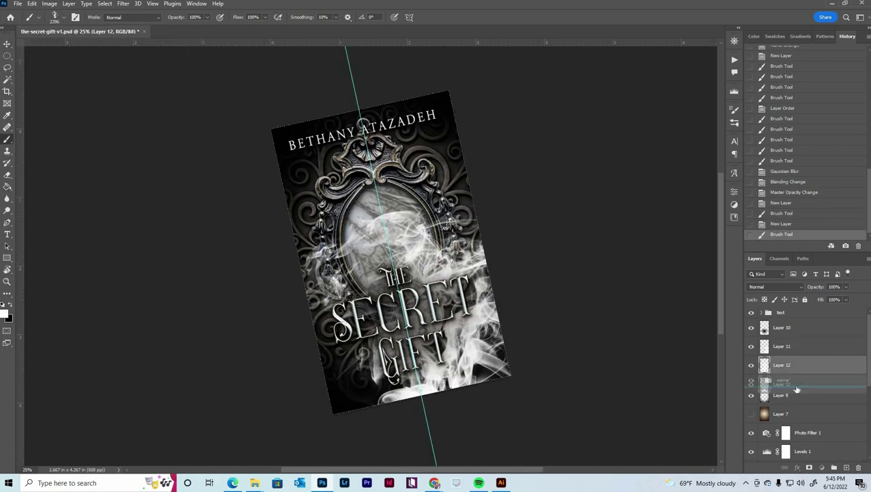
pyautogui.moveTo(782, 346); pyautogui.dragTo(781, 372)
pyautogui.press('r')
pyautogui.moveTo(594, 287); pyautogui.dragTo(603, 249)
pyautogui.doubleClick(836, 346)
pyautogui.click(642, 246)
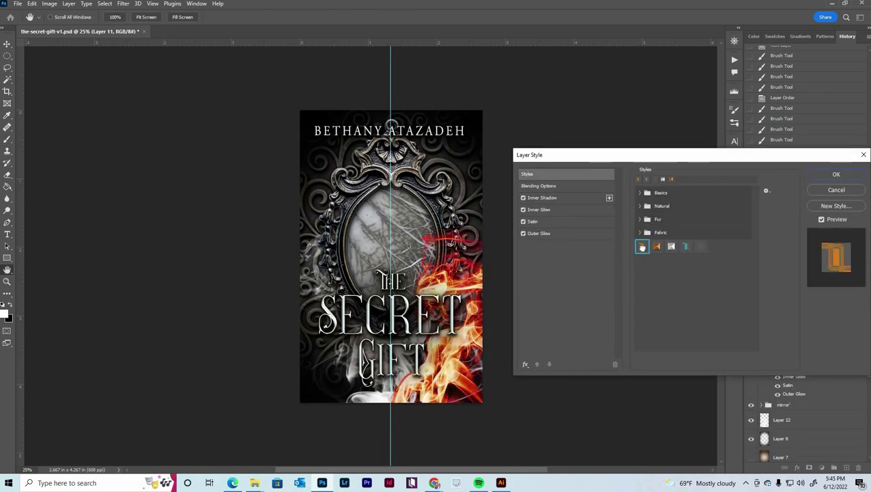
pyautogui.click(685, 246)
pyautogui.click(642, 247)
pyautogui.click(541, 197)
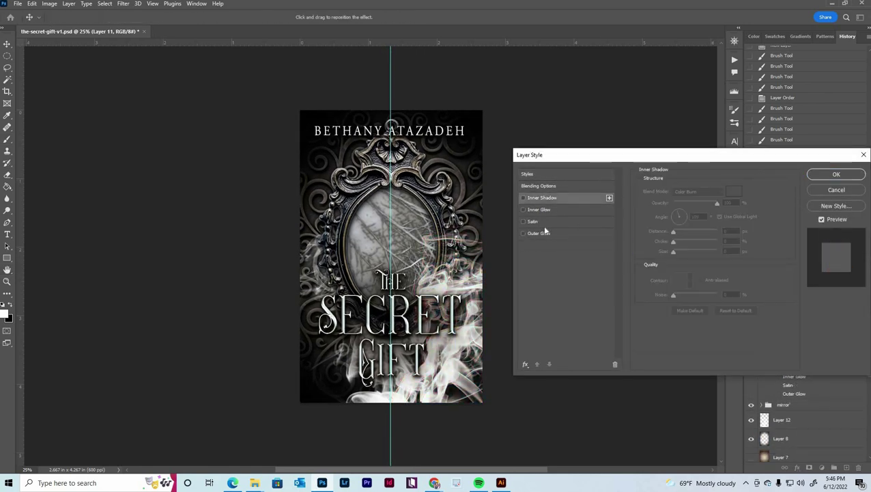
pyautogui.press('Escape')
# Step: Hide the upper smoke layer, apply the fiery style preset to the lower smoke layer, and turn off its Inner Glow
pyautogui.click(751, 346)
pyautogui.doubleClick(830, 378)
pyautogui.click(642, 246)
pyautogui.click(542, 198)
pyautogui.click(540, 210)
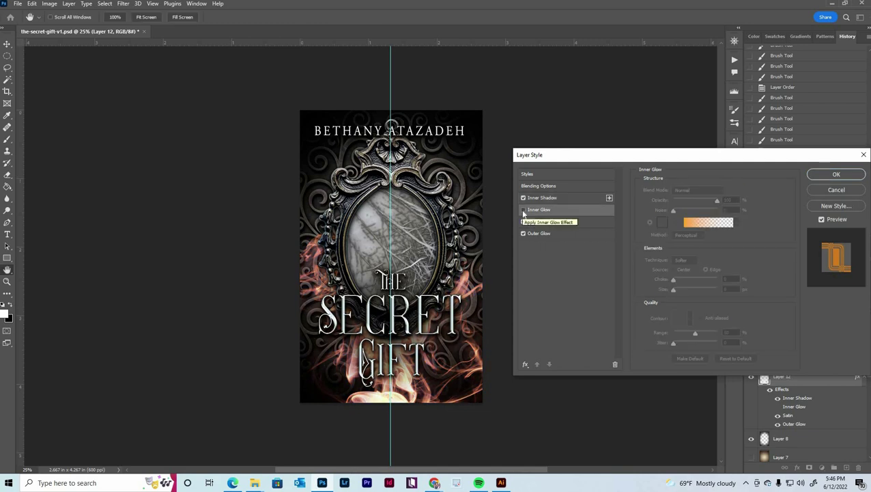
pyautogui.click(523, 210)
# Step: Change the lower smoke's Outer Glow to a muted olive grey, adjust its Satin, and copy the effects to the upper smoke layer
pyautogui.click(533, 221)
pyautogui.click(539, 233)
pyautogui.click(662, 221)
pyautogui.write('897a3c')
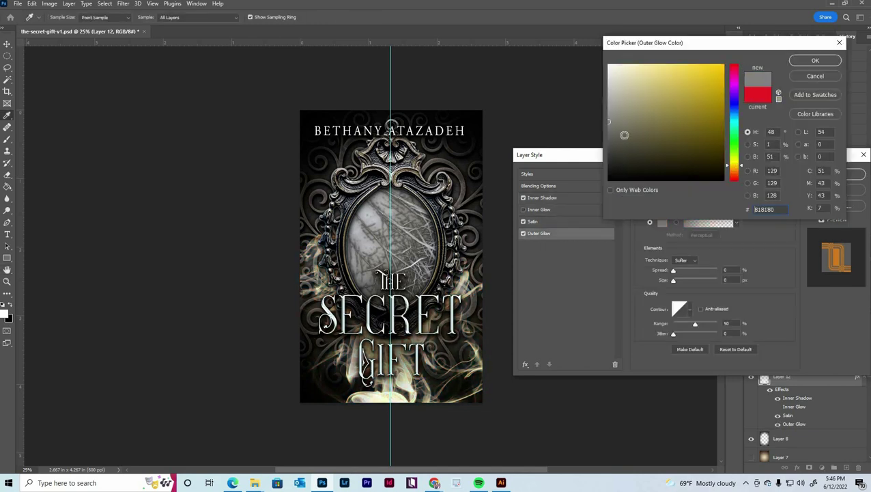
pyautogui.click(815, 60)
pyautogui.click(533, 221)
pyautogui.click(833, 173)
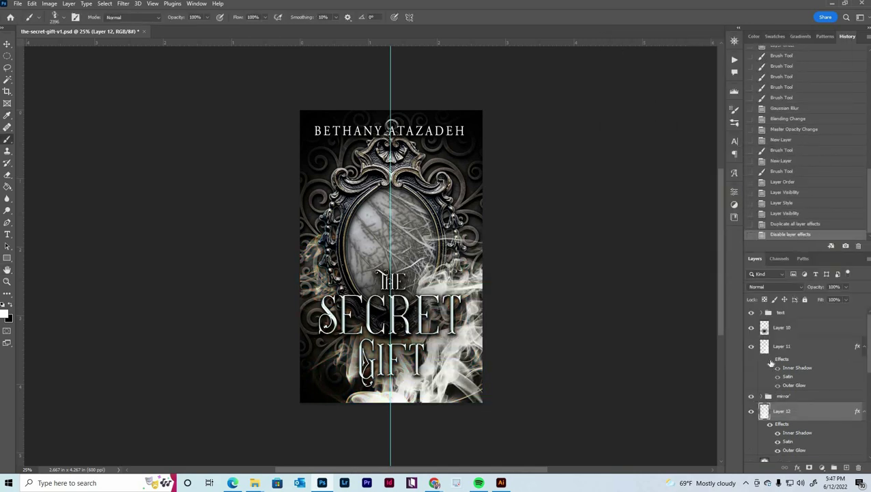
pyautogui.doubleClick(781, 359)
pyautogui.click(539, 233)
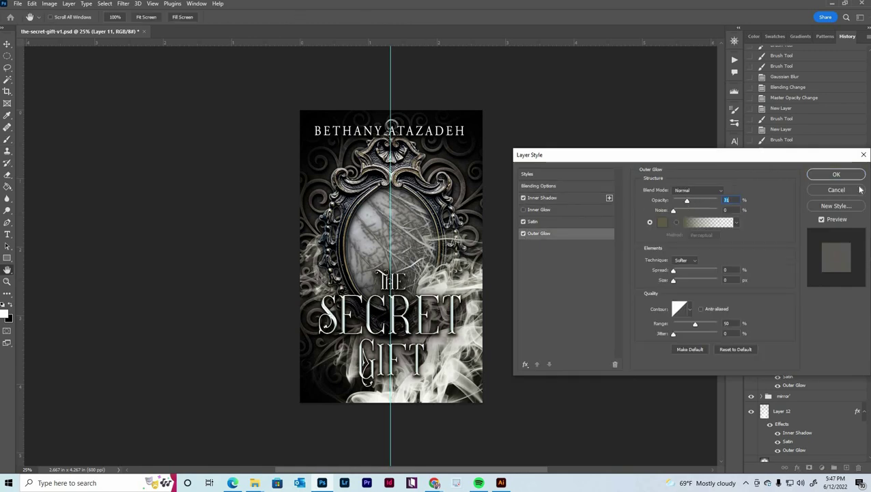
pyautogui.click(860, 189)
# Step: Erase the upper smoke and restamp wispier smoke beside the mirror's lower right, undoing the last stamp
pyautogui.press('b')
pyautogui.rightClick(181, 227)
pyautogui.press('Escape')
pyautogui.press('r')
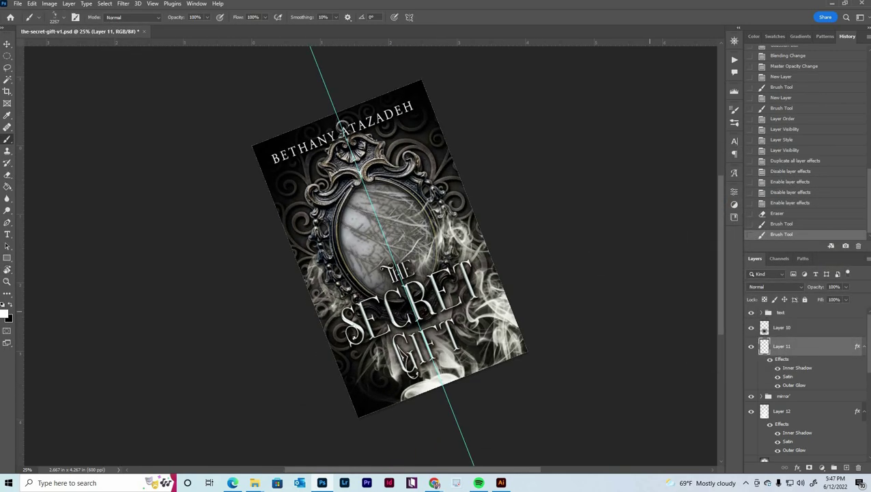
pyautogui.hotkey('ctrl', 'z')
# Step: Pick the 2397 px "smoke normal" brush and stamp more smoke in the cover's lower right corner
pyautogui.click(54, 18)
pyautogui.press('Escape')
pyautogui.click(55, 17)
pyautogui.click(30, 257)
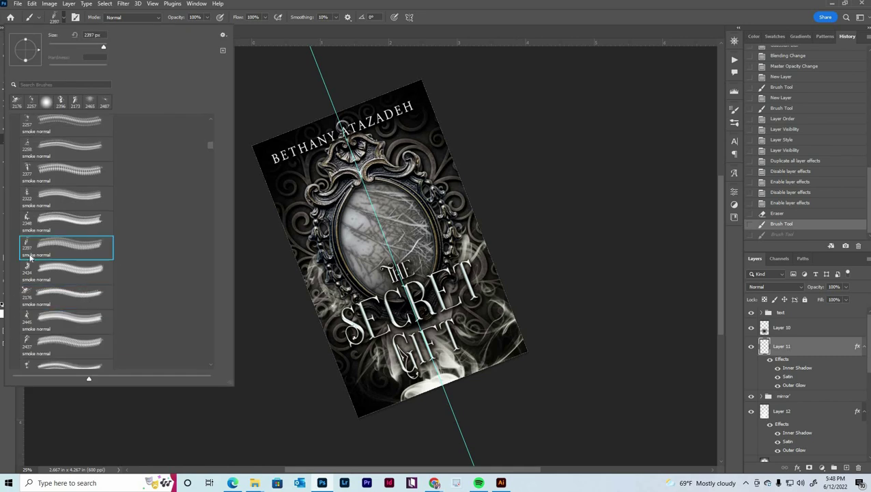
pyautogui.click(628, 311)
pyautogui.press('r')
pyautogui.press('Escape')
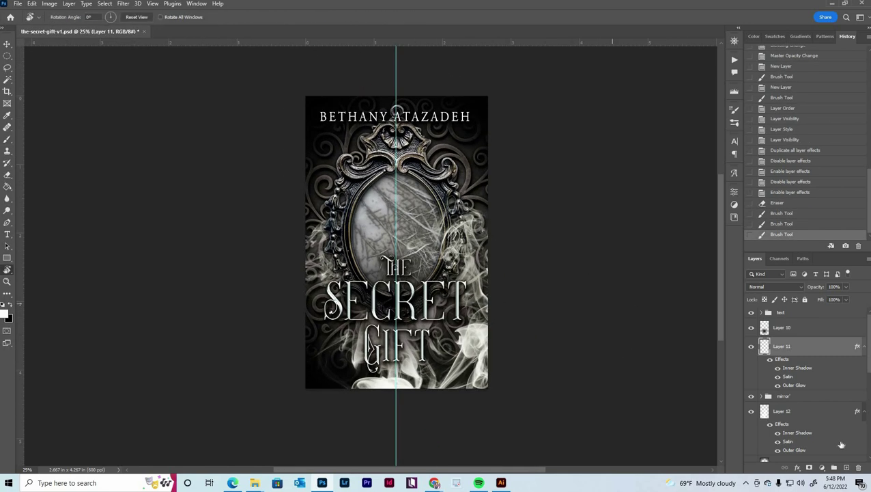
# Step: Add a mask to the lower smoke layer and paint black along the cover's bottom to hide the smoke beneath the title
pyautogui.press('x')
pyautogui.click(526, 418)
pyautogui.click(526, 418)
pyautogui.click(526, 418)
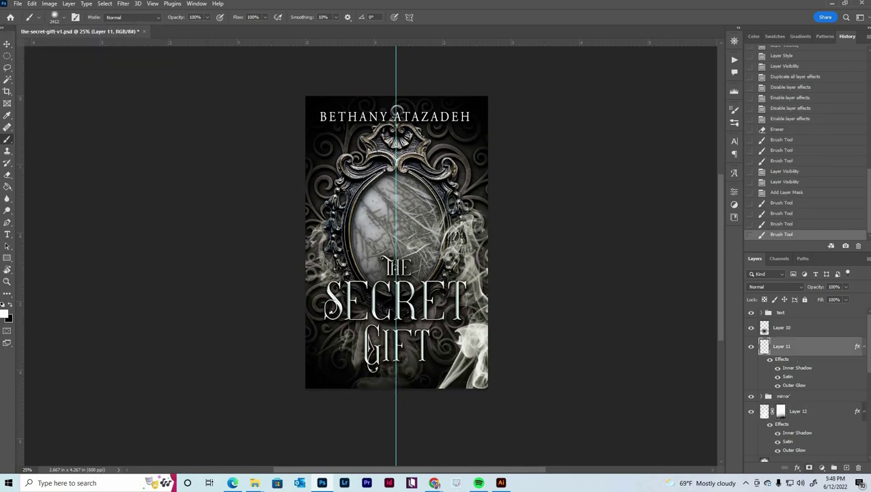
# Step: Add a mask to the upper smoke layer and paint black to fade the smoke in the cover's lower right corner
pyautogui.click(511, 402)
pyautogui.hotkey('ctrl', 'z')
pyautogui.press('z')
pyautogui.keyDown('alt'); pyautogui.click(512, 402); pyautogui.keyUp('alt')
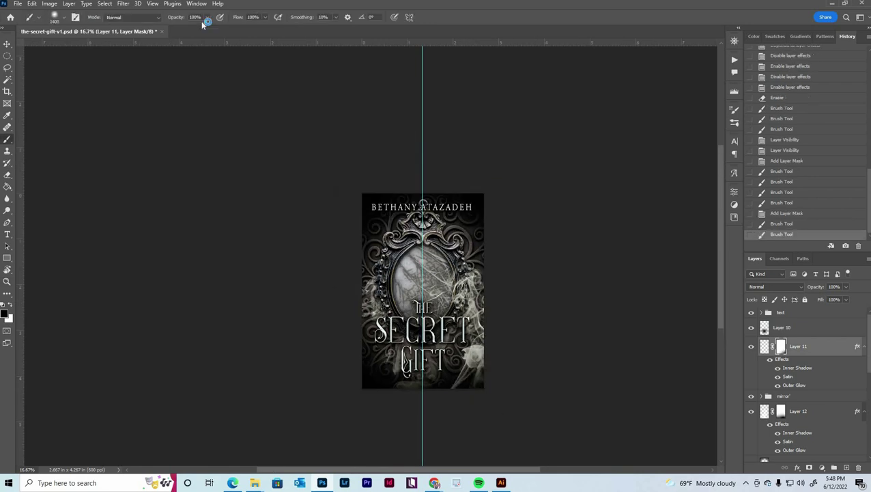
pyautogui.click(471, 350)
pyautogui.press('r')
pyautogui.hotkey('ctrl', '+')
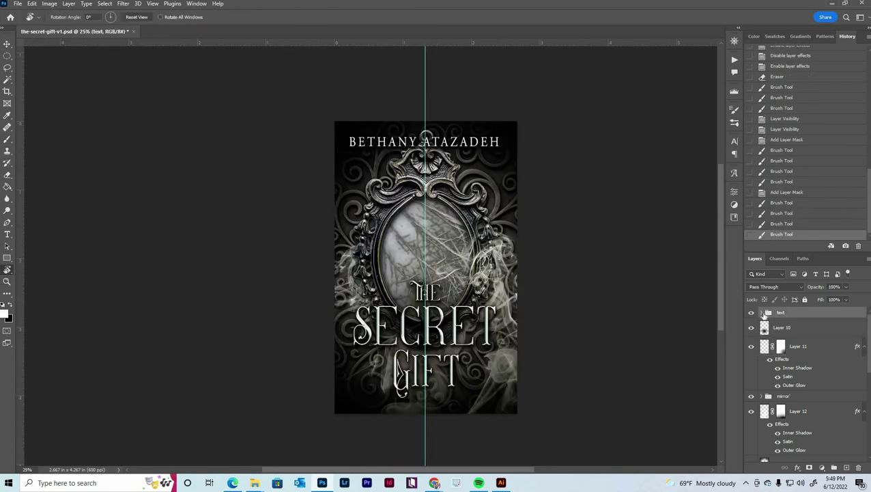
pyautogui.click(764, 313)
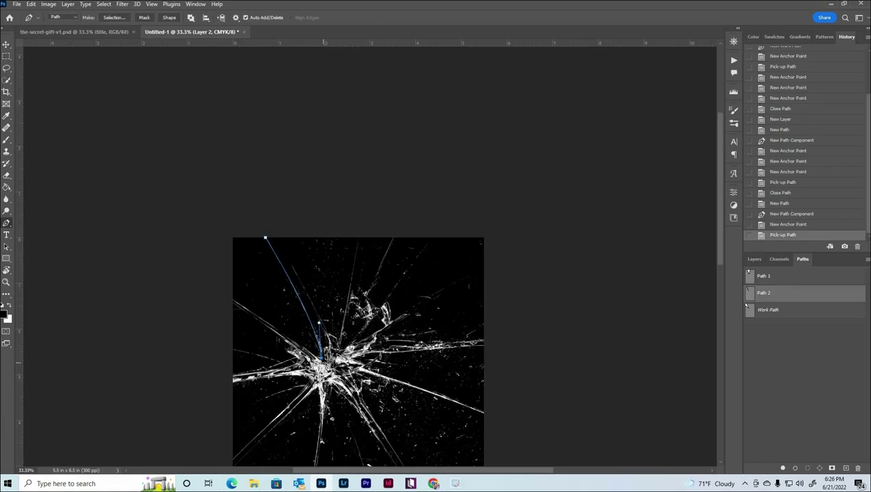
# Step: Trace the shards across the upper part of the cracked glass image with the Pen tool, each on its own path
pyautogui.click(267, 239)
pyautogui.scroll(-2, 362, 207)
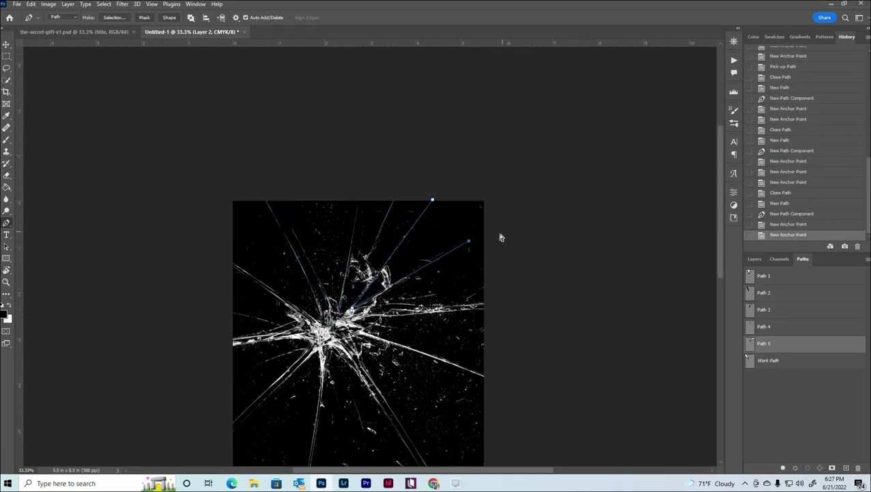
pyautogui.click(501, 197)
pyautogui.click(432, 199)
pyautogui.scroll(-2, 380, 244)
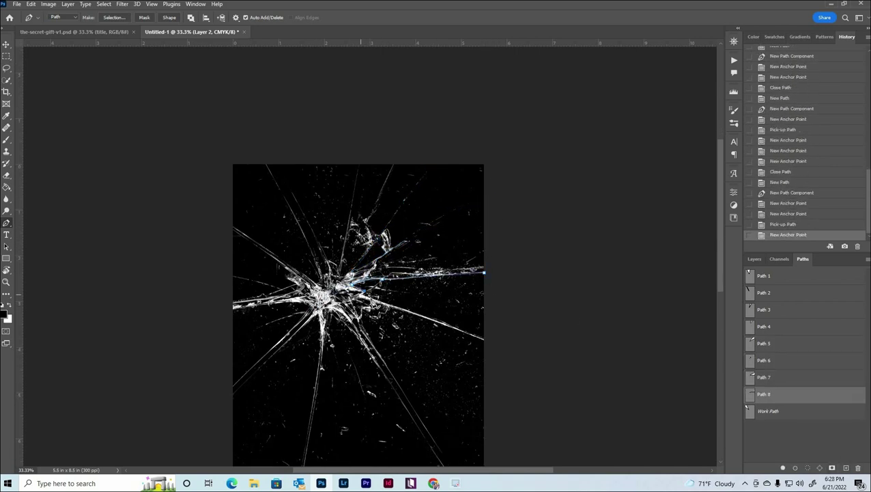
# Step: Trace the glass shards on the right and lower parts of the cracked glass as further separate paths
pyautogui.click(352, 299)
pyautogui.click(362, 328)
pyautogui.scroll(-5, 410, 348)
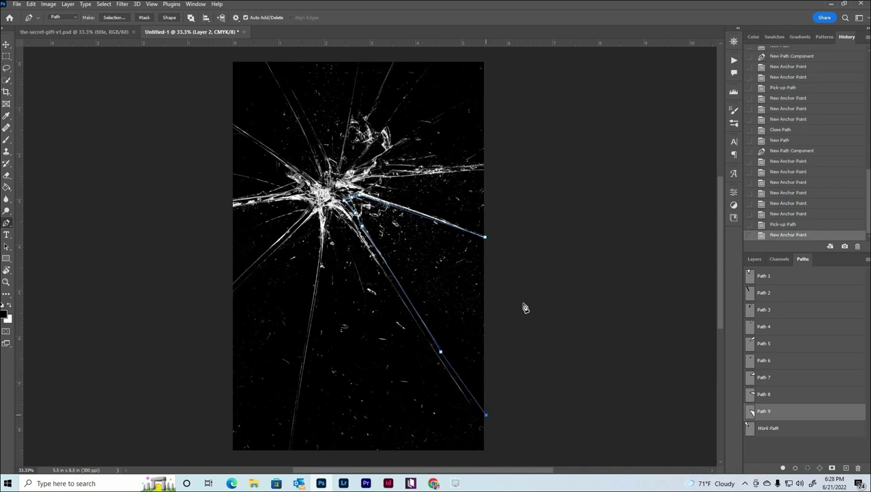
pyautogui.click(328, 208)
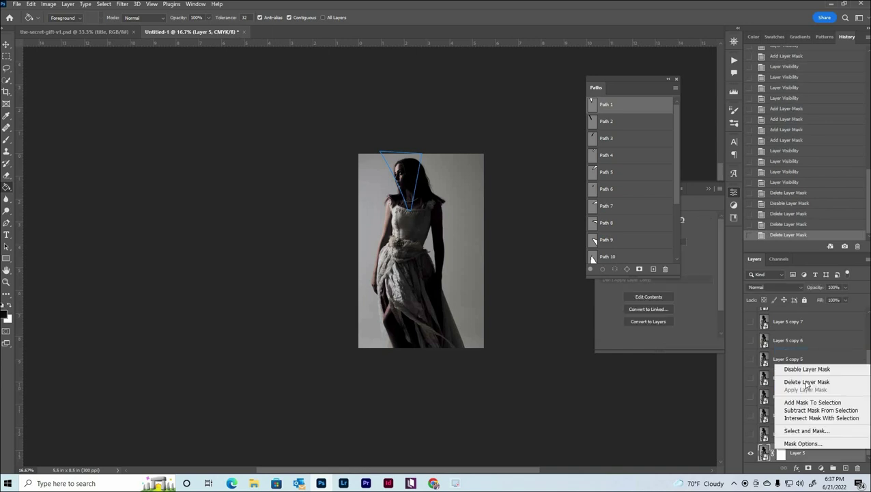
# Step: Replace the plain masks on the copies of the woman photo with masks made from the shard paths, one shard per layer
pyautogui.rightClick(650, 261)
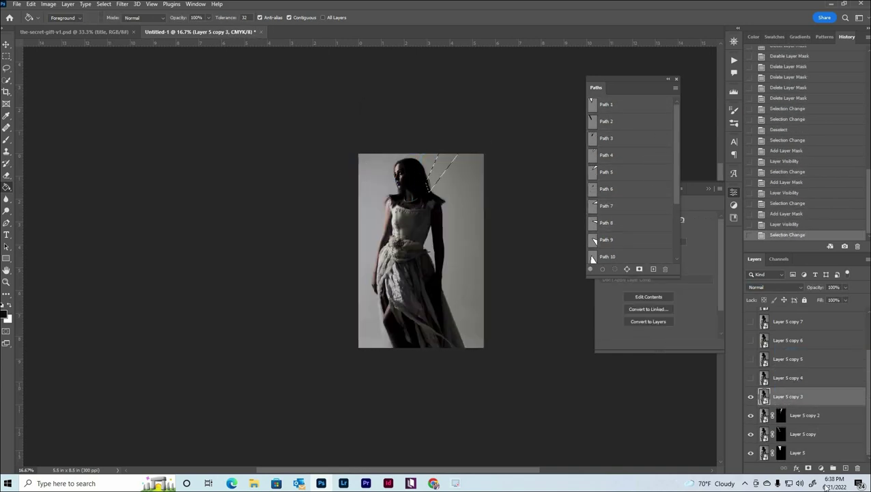
pyautogui.click(751, 377)
pyautogui.hotkey('ctrl', 'j')
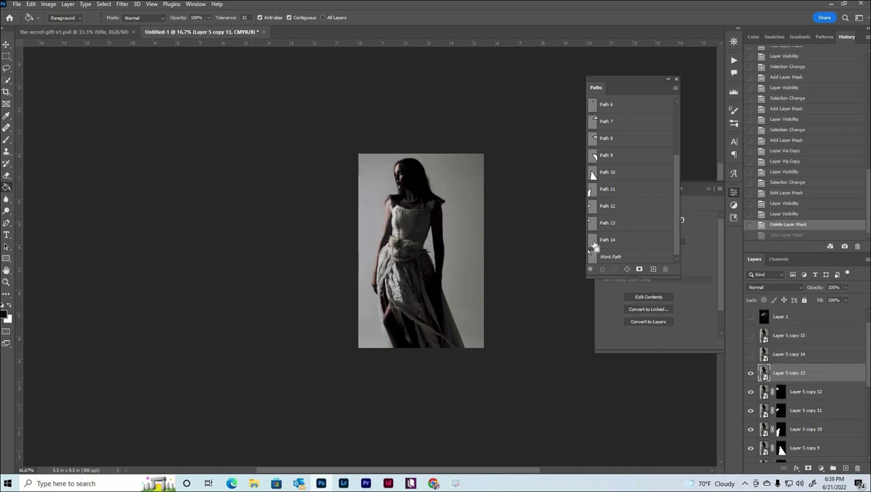
# Step: Blend the cracked glass image over the shards in Lighten mode and unlink the mask on every shard layer
pyautogui.click(774, 286)
pyautogui.click(787, 442)
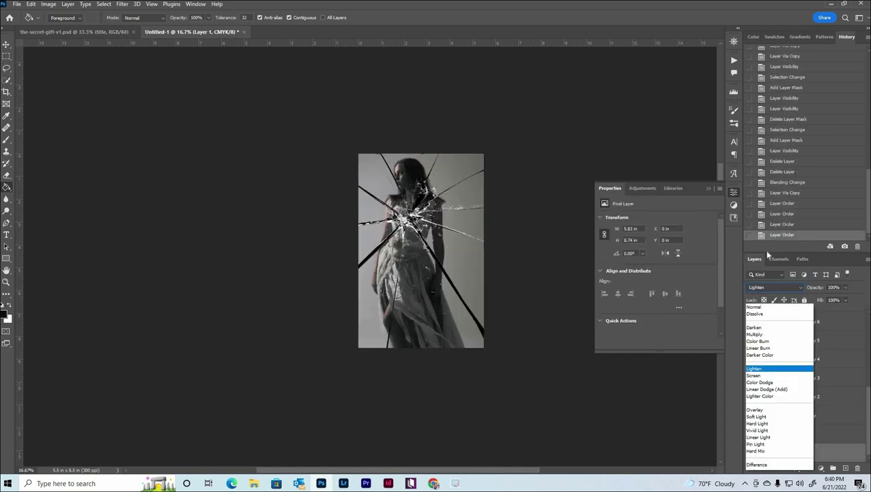
pyautogui.click(750, 453)
pyautogui.click(772, 396)
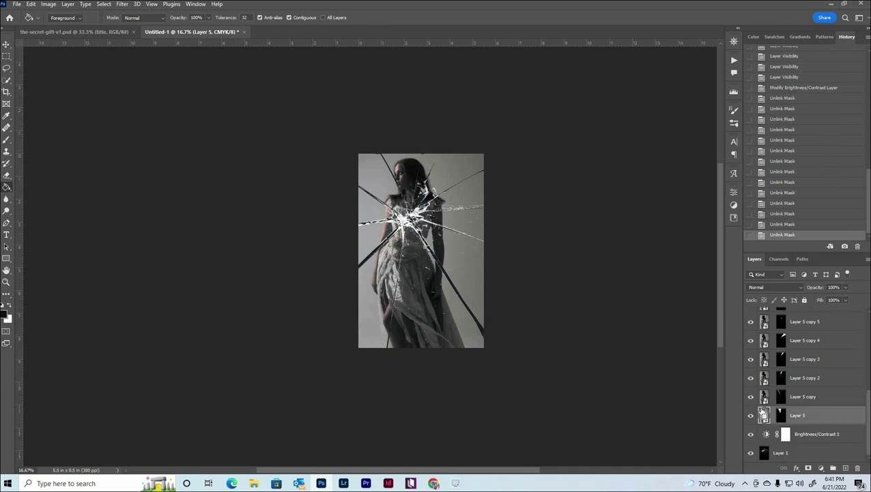
# Step: Free Transform the woman photo inside each shard layer, shifting every piece so the figure looks fractured across the broken glass
pyautogui.click(805, 377)
pyautogui.hotkey('ctrl', 't')
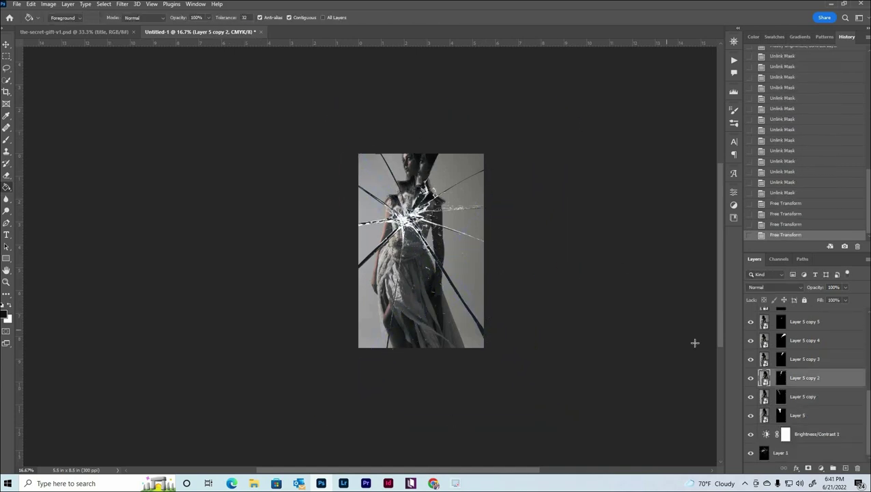
pyautogui.hotkey('ctrl', 'j')
pyautogui.hotkey('ctrl', 't')
pyautogui.moveTo(547, 124); pyautogui.dragTo(495, 227)
pyautogui.press('Return')
pyautogui.hotkey('ctrl', 'j')
pyautogui.hotkey('ctrl', 't')
pyautogui.press('Return')
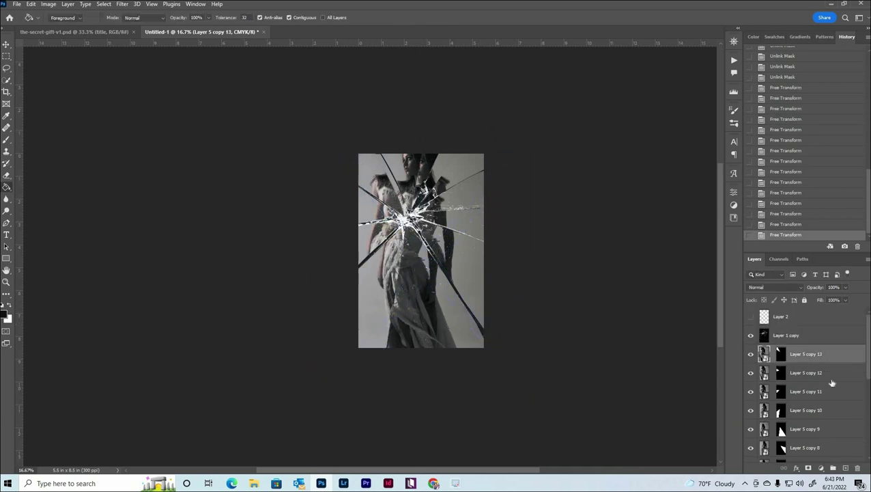
pyautogui.press('g')
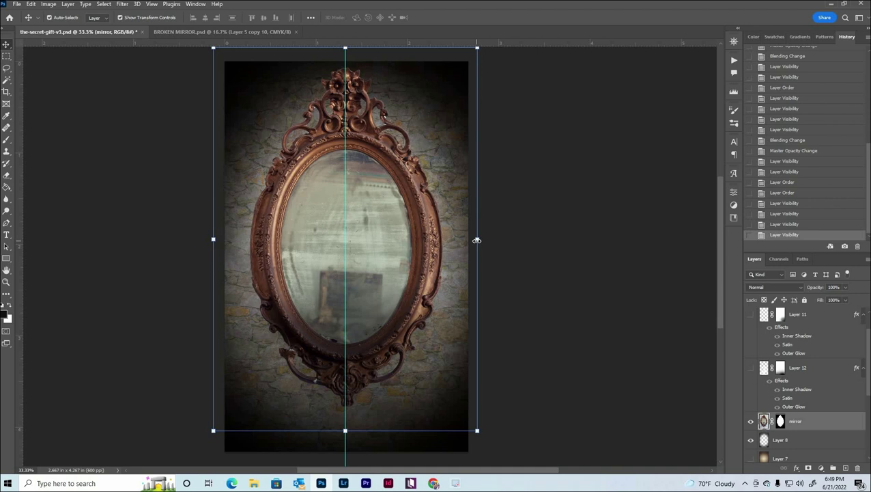
# Step: Clip Hue/Saturation and Brightness/Contrast adjustments to the ornate mirror to turn its copper frame a darker gold
pyautogui.click(821, 467)
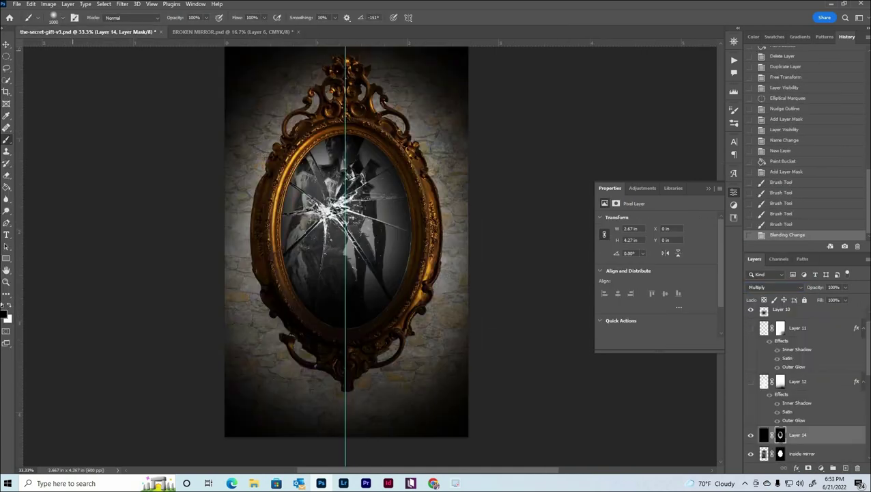
# Step: Bring a Light-Grunge texture into the cover, rotate it 90° and scale it down to cover the mirror's glass
pyautogui.hotkey('ctrl', 'o')
pyautogui.doubleClick(555, 160)
pyautogui.doubleClick(567, 140)
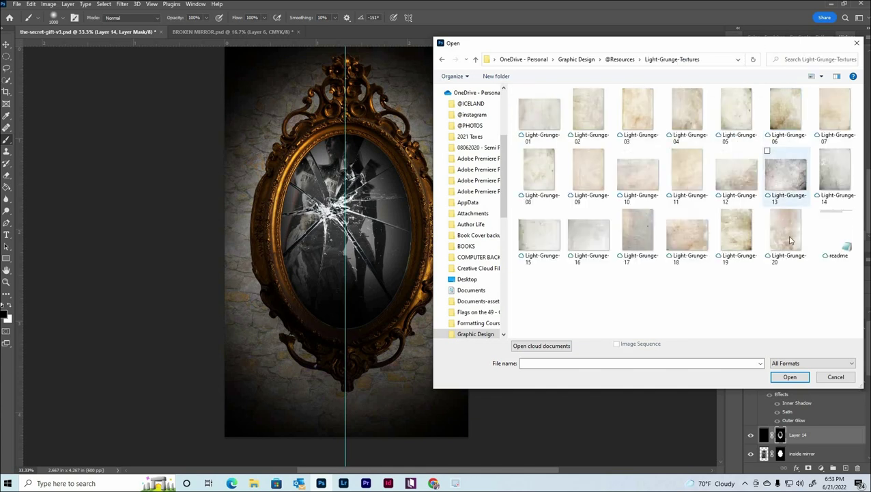
pyautogui.doubleClick(789, 239)
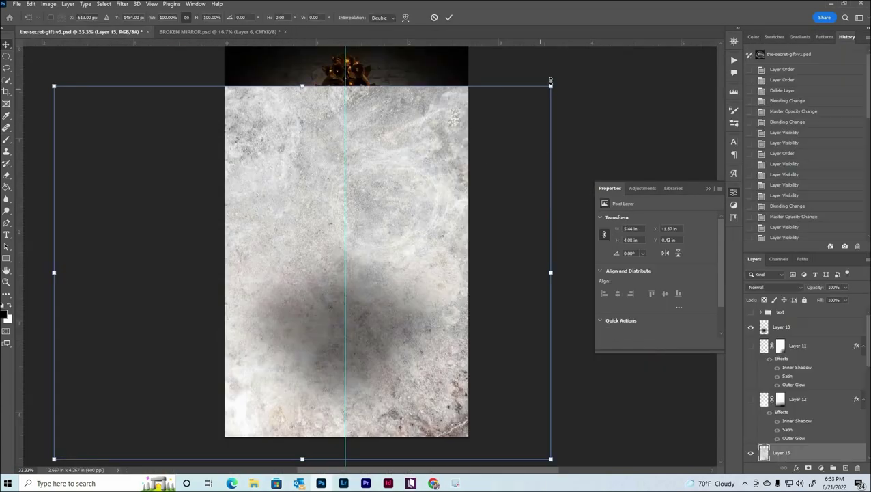
pyautogui.moveTo(551, 78); pyautogui.dragTo(432, 140)
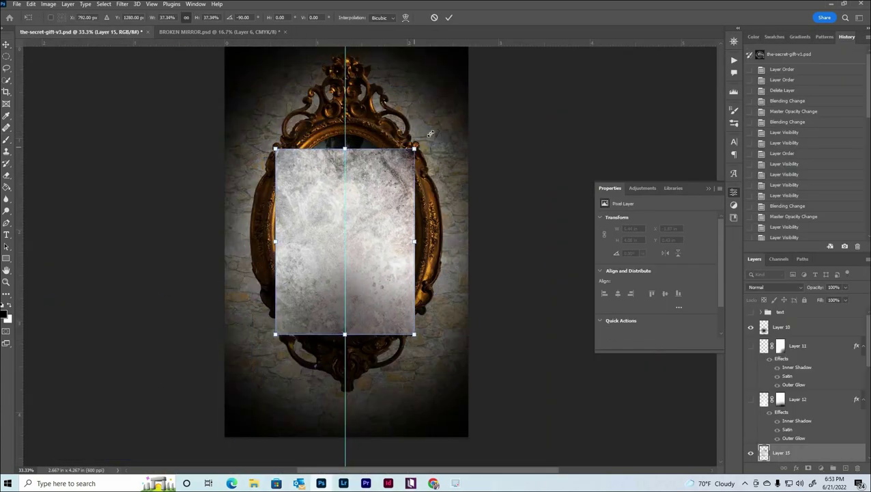
pyautogui.press('Return')
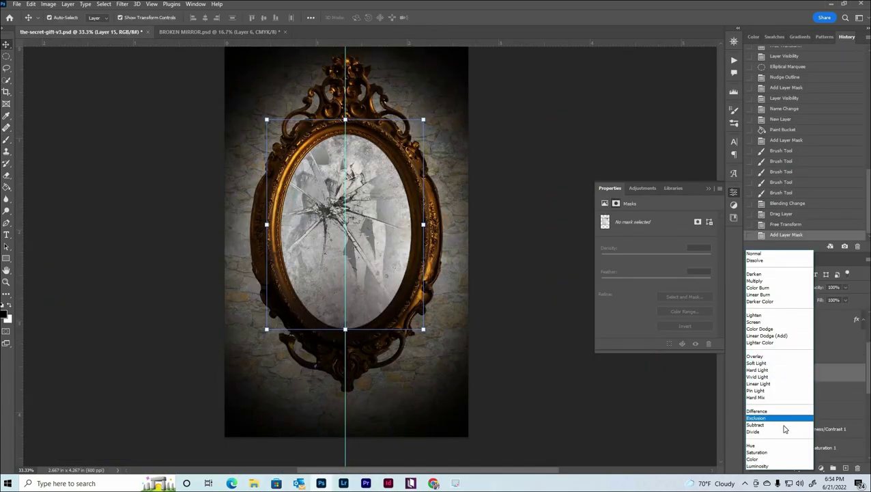
# Step: Set the grunge texture to Color Burn at 88% opacity and show the title text group
pyautogui.click(758, 288)
pyautogui.click(845, 287)
pyautogui.moveTo(845, 300); pyautogui.dragTo(842, 302)
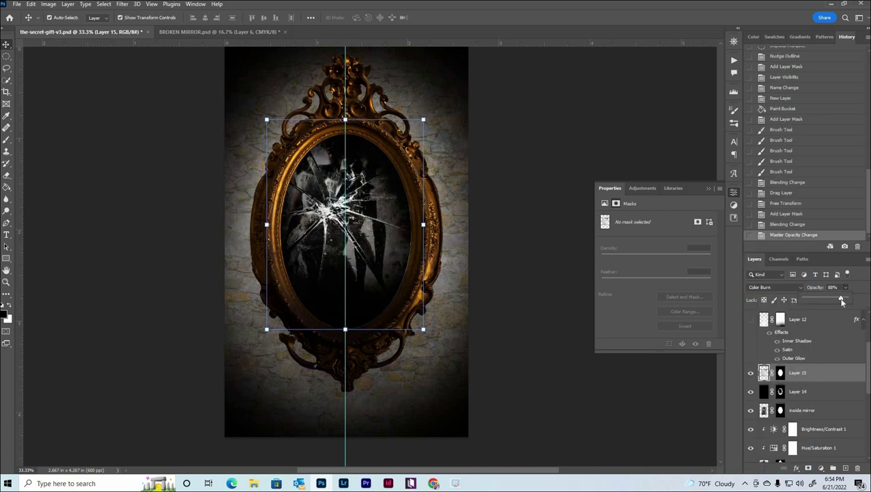
pyautogui.scroll(3, 806, 382)
pyautogui.click(751, 312)
# Step: Place the lizard from Depositphotos_7075320_XL.jpg on the mirror's lower right edge and clean up its mask with the Magic Wand and brush
pyautogui.hotkey('ctrl', 'o')
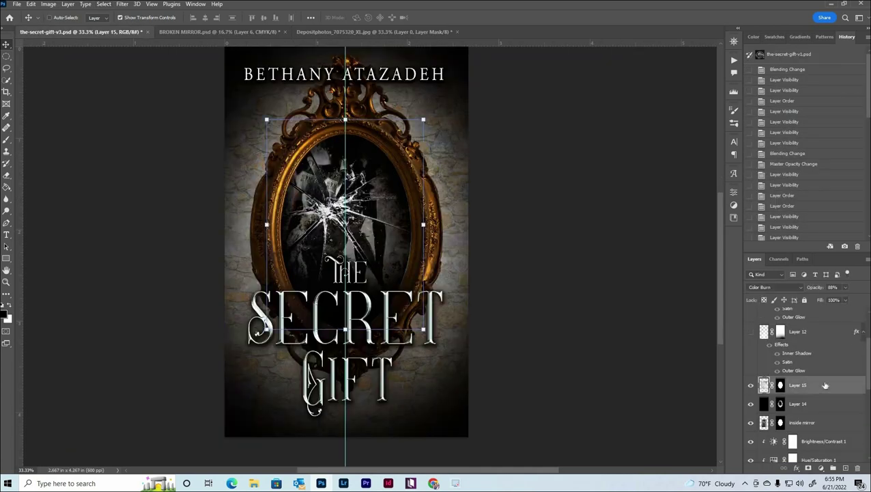
pyautogui.moveTo(389, 321); pyautogui.dragTo(398, 333)
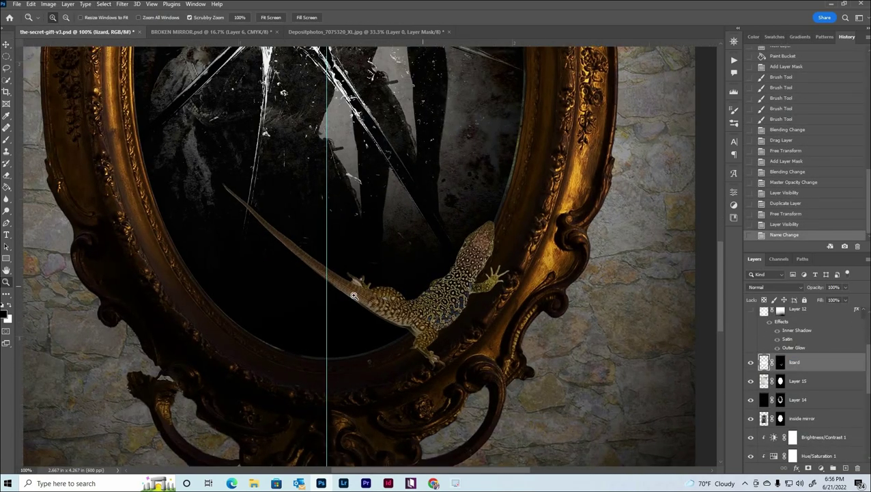
pyautogui.click(783, 364)
pyautogui.press('b')
pyautogui.click(342, 253)
pyautogui.hotkey('ctrl', 'd')
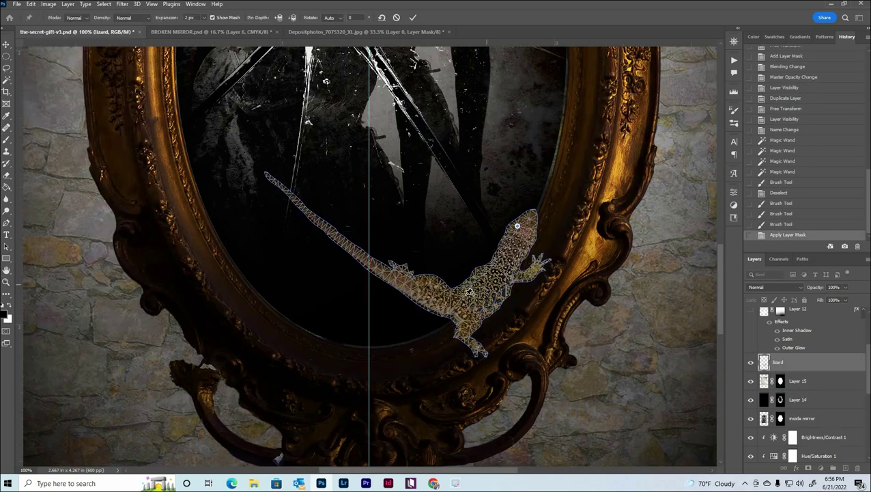
# Step: Apply the lizard's mask and reshape its body with Puppet Warp to follow the curve of the mirror frame
pyautogui.moveTo(410, 321); pyautogui.dragTo(425, 351)
pyautogui.press('Return')
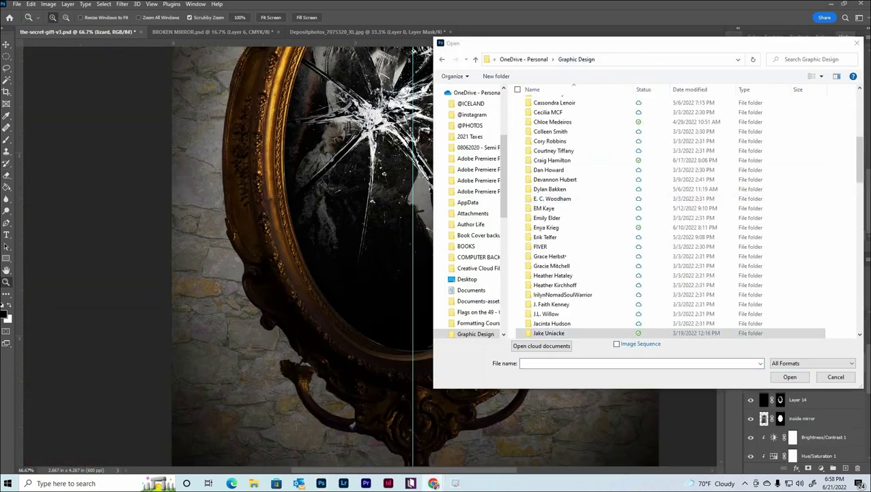
# Step: Browse the design folders and the Rise Golden Apollo stock images for a gold texture for the lizard
pyautogui.scroll(-10, 669, 218)
pyautogui.scroll(8, 669, 219)
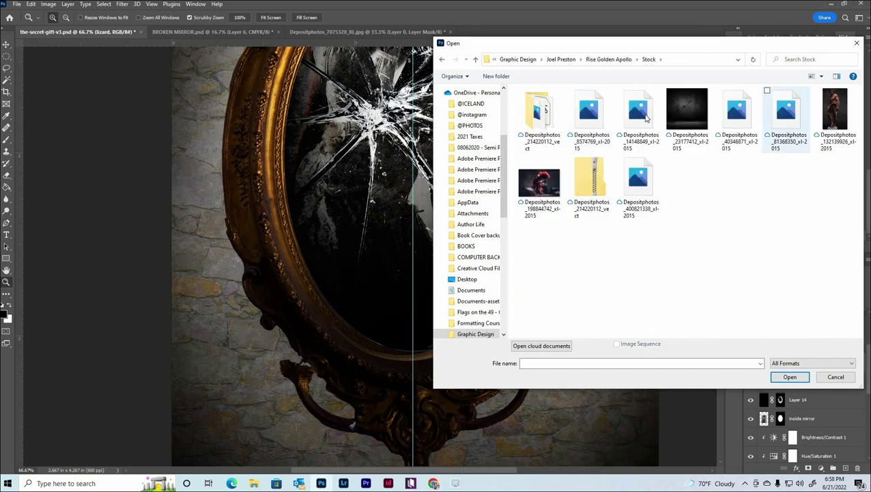
pyautogui.doubleClick(801, 139)
pyautogui.click(598, 61)
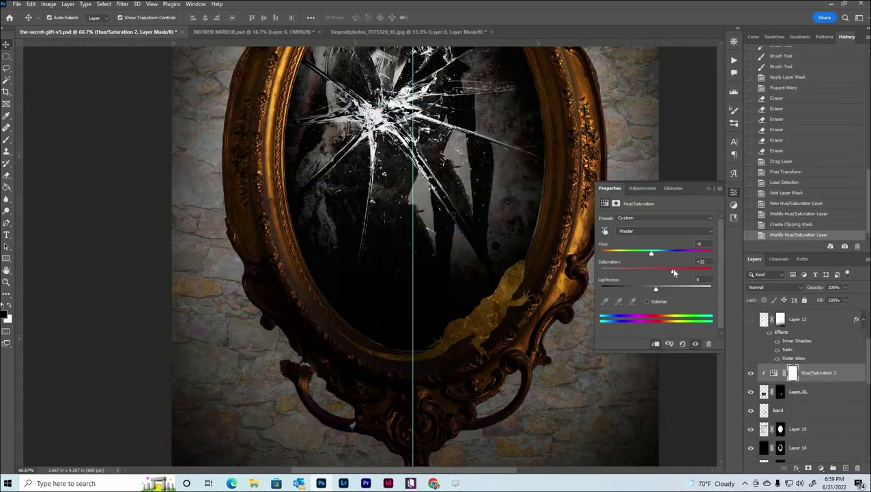
# Step: Try Hard Light and another blend mode on the Hue/Saturation adjustment clipped to the lizard's gold texture
pyautogui.click(775, 287)
pyautogui.click(766, 336)
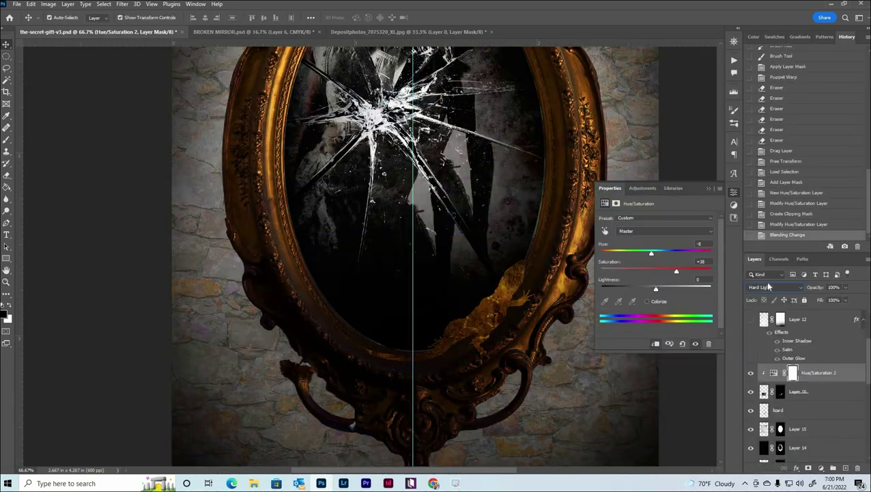
pyautogui.click(775, 287)
pyautogui.click(776, 360)
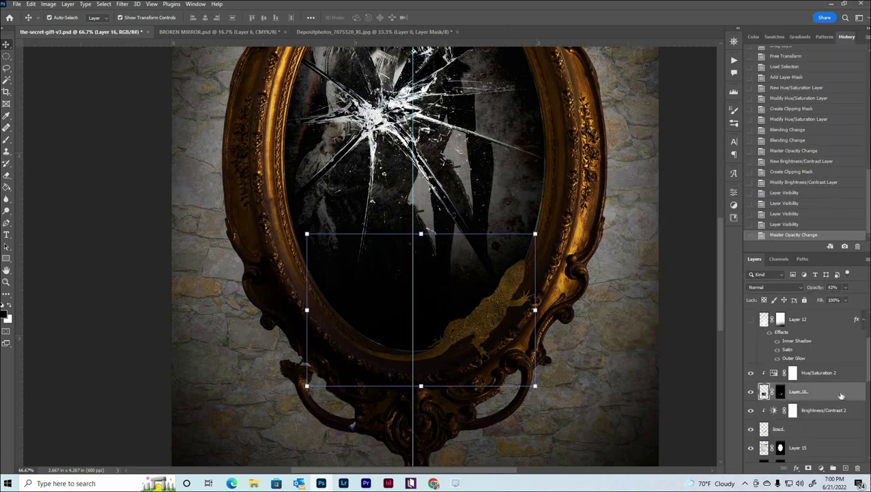
# Step: Give the lizard's gold texture a Chisel Hard inner bevel with Color Overlay, Gradient Overlay and Drop Shadows, without Inner Shadow or Inner Glow
pyautogui.doubleClick(841, 395)
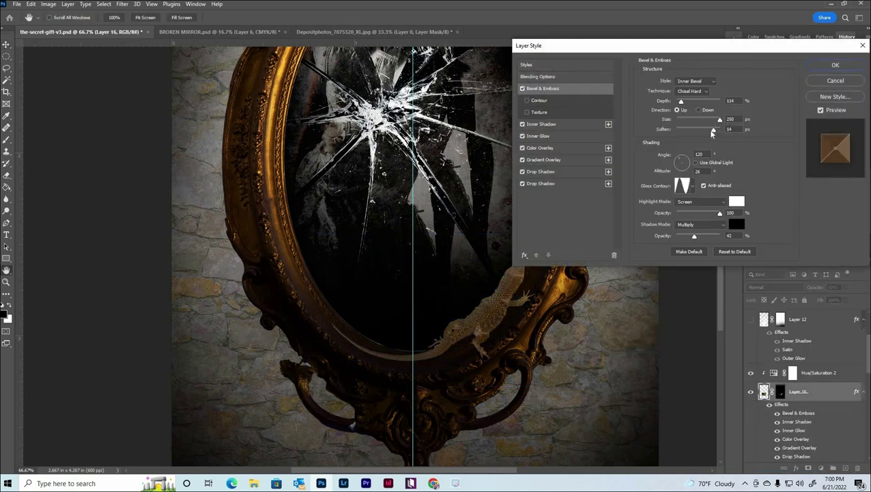
pyautogui.click(539, 160)
pyautogui.click(835, 65)
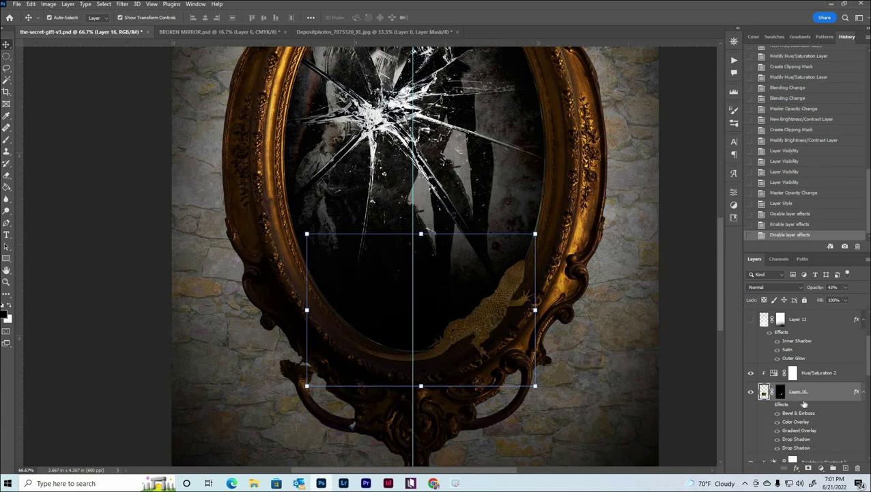
# Step: Set the lizard's gold texture to 57% opacity and clip a Brightness/Contrast adjustment to it
pyautogui.click(751, 372)
pyautogui.click(821, 467)
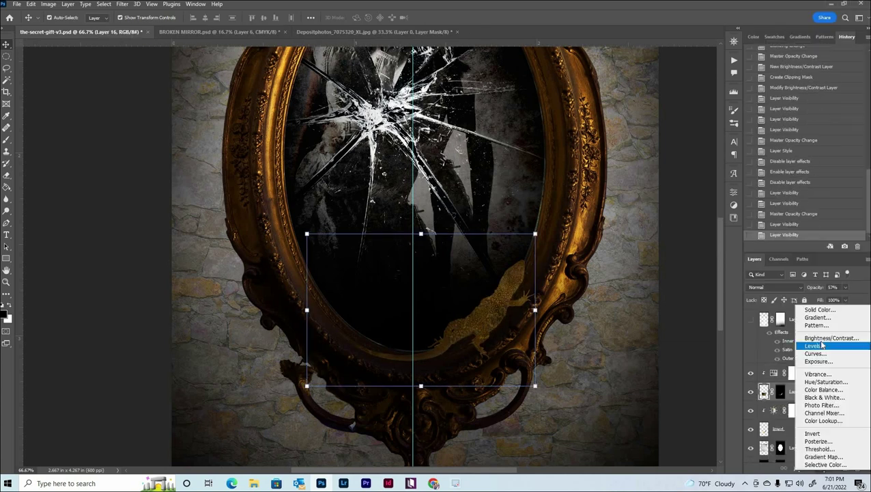
pyautogui.click(778, 346)
# Step: Create a new layer clipped to the lizard and paint soft black shading along its body with a 200 px brush
pyautogui.hotkey('ctrl', 'shift', 'alt', 'n')
pyautogui.press('b')
pyautogui.rightClick(440, 262)
pyautogui.press('Escape')
pyautogui.moveTo(440, 328); pyautogui.dragTo(491, 293)
pyautogui.moveTo(478, 321); pyautogui.dragTo(526, 273)
pyautogui.moveTo(505, 301); pyautogui.dragTo(517, 294)
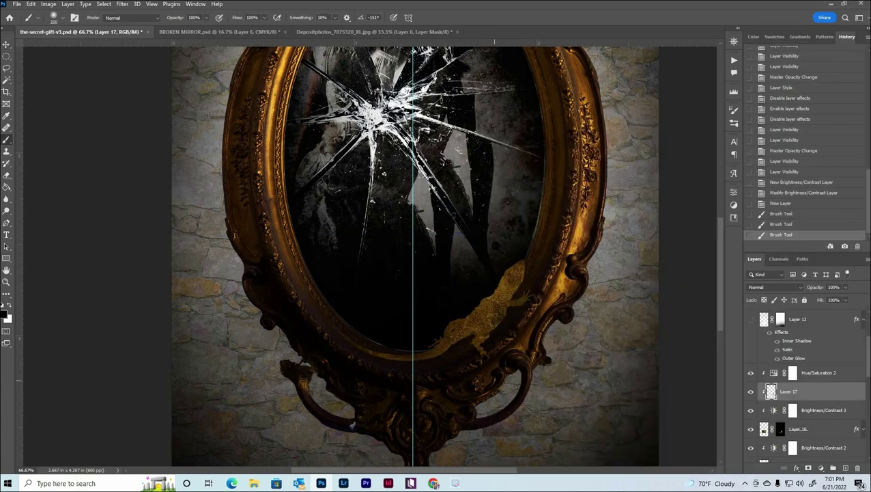
# Step: Revise the gold texture's layer style, keeping only the Inner Shadow and one Drop Shadow active
pyautogui.doubleClick(829, 429)
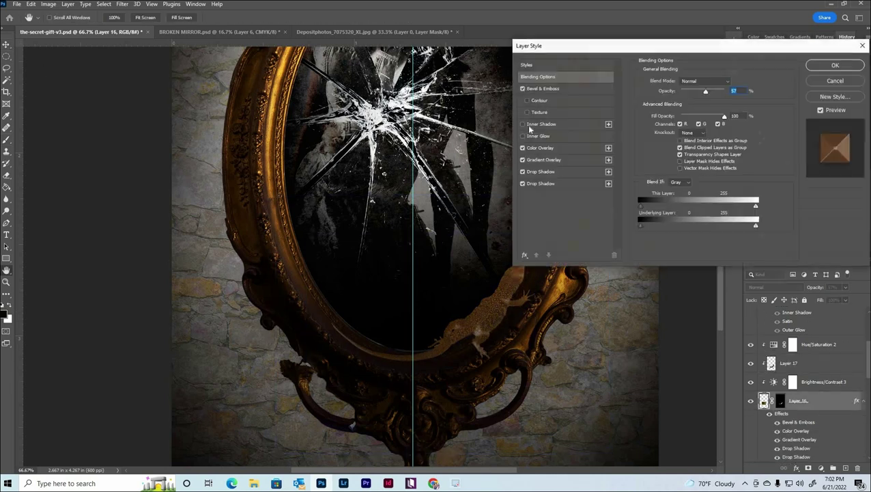
pyautogui.click(540, 183)
pyautogui.click(733, 82)
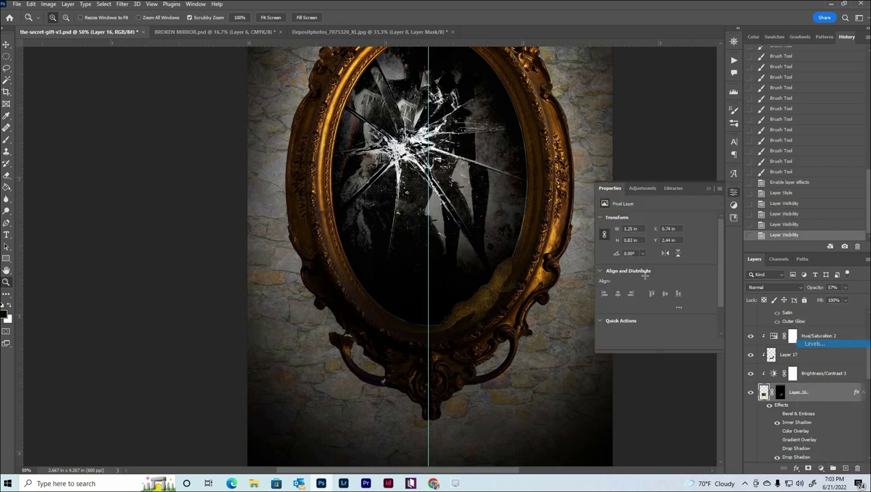
# Step: Clip a Levels adjustment to the lizard's gold texture and erase part of the painted shading on Layer 17
pyautogui.click(788, 354)
pyautogui.press('b')
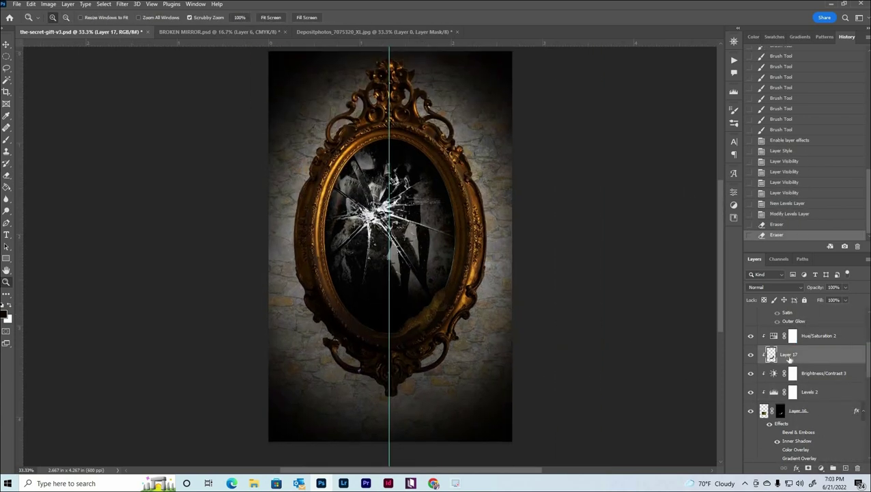
# Step: Group the lizard layers under the name "lizard" and show the text group
pyautogui.scroll(3, 806, 369)
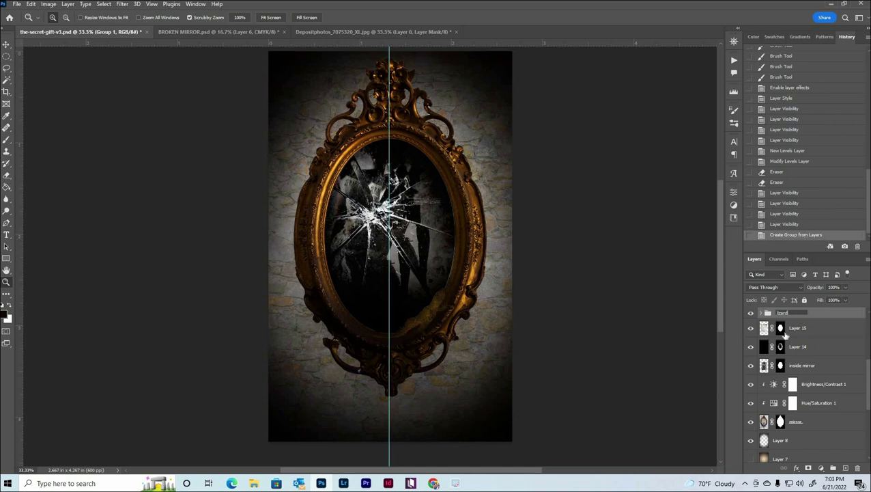
pyautogui.doubleClick(764, 365)
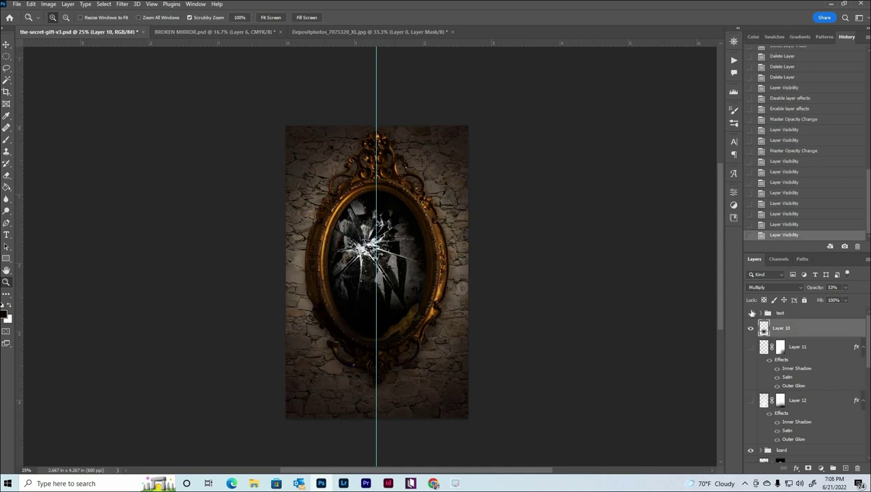
pyautogui.click(751, 312)
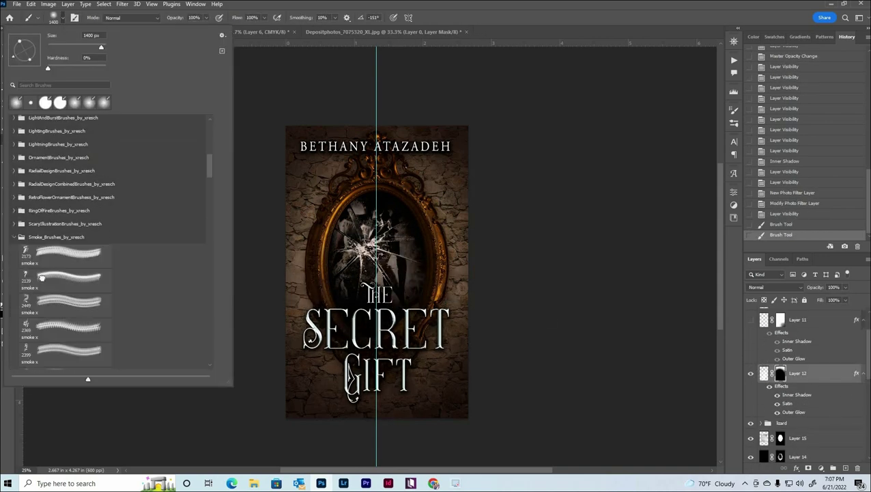
# Step: Paint white smoke around the mirror on Layer 12 with a brush from Smoke_Brushes_by_xresch, undoing an unwanted stroke
pyautogui.doubleClick(41, 277)
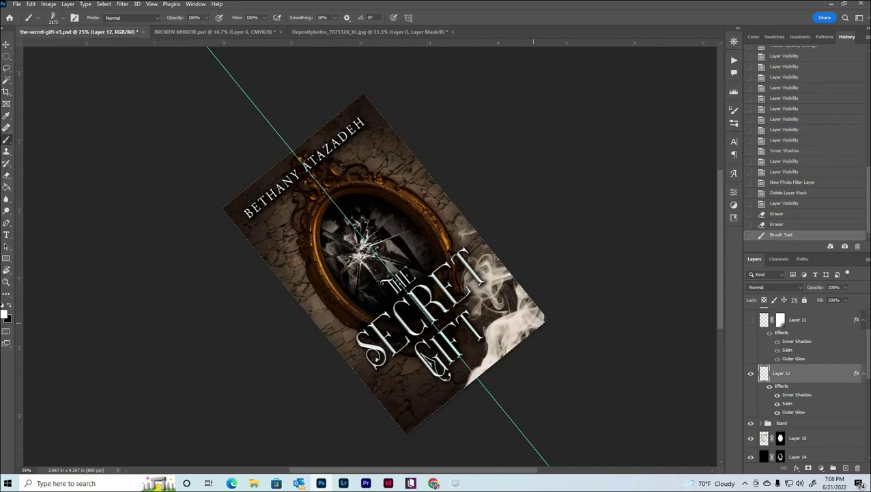
pyautogui.hotkey('ctrl', 'z')
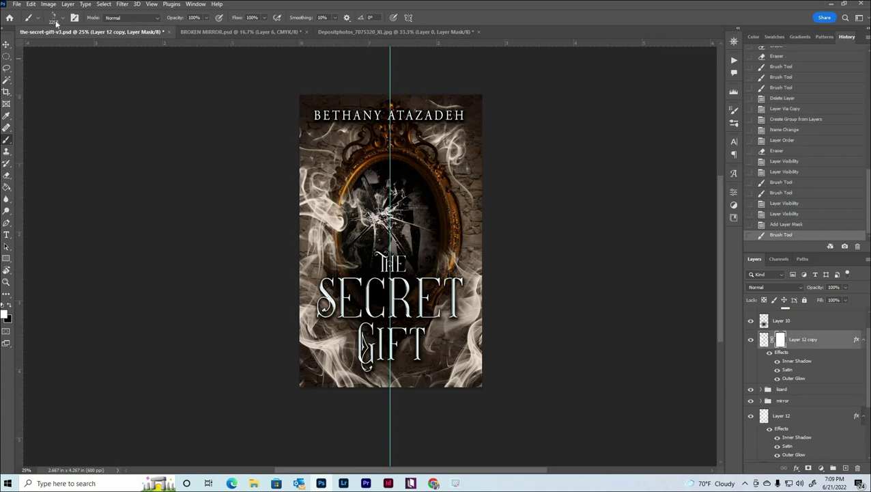
# Step: Fade the smoke over the mirror by painting Layer 12 copy's mask with a soft black 2257 px brush, and save the file
pyautogui.click(56, 22)
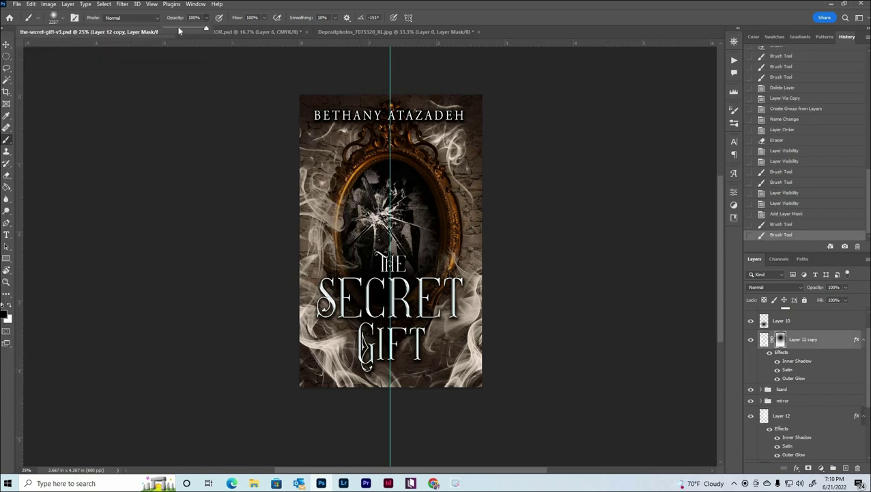
pyautogui.hotkey('ctrl', 's')
pyautogui.press('z')
pyautogui.click(420, 230)
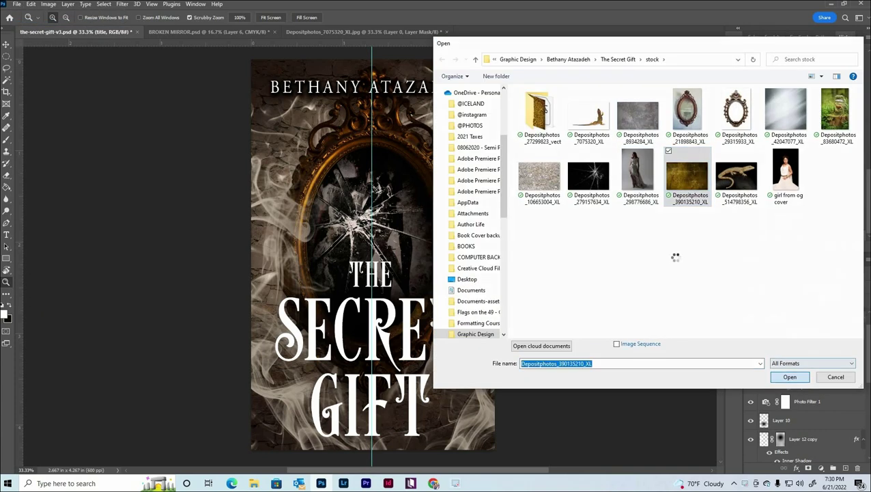
# Step: Open the Depositphotos_390135210_XL texture, mask it to the title lettering and clip a Hue/Saturation adjustment to it
pyautogui.press('Return')
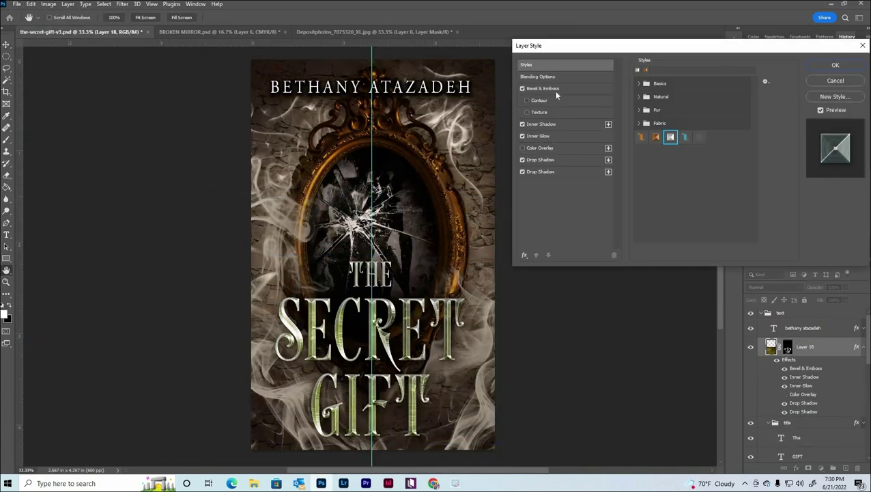
pyautogui.click(557, 95)
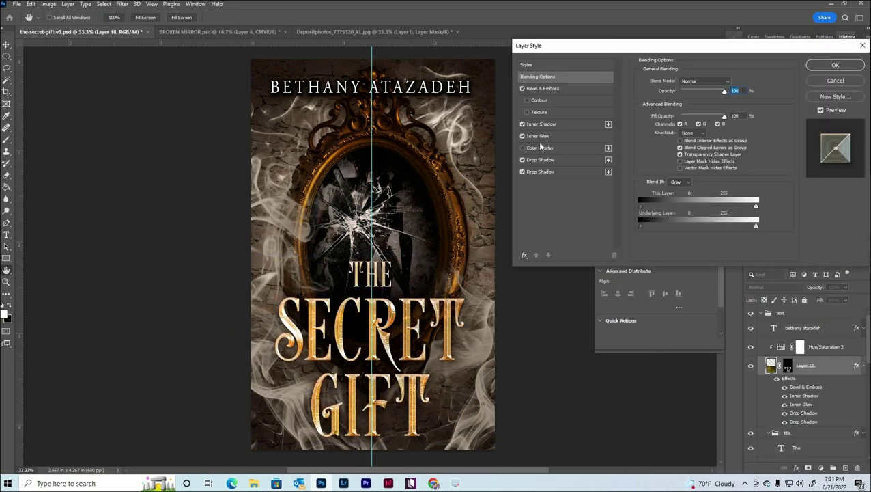
# Step: Set the title texture's Bevel & Emboss shadow to brown and its highlight colour to e8c76f
pyautogui.click(543, 88)
pyautogui.click(736, 224)
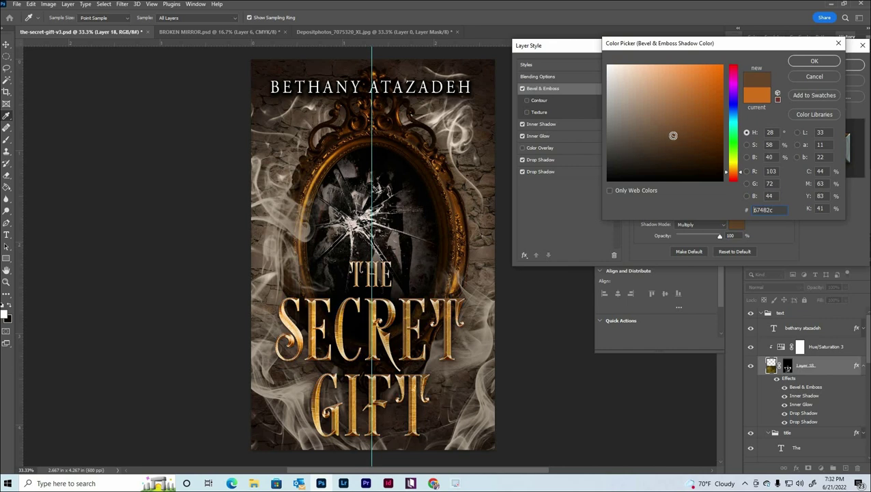
pyautogui.press('Return')
pyautogui.click(736, 201)
pyautogui.click(667, 76)
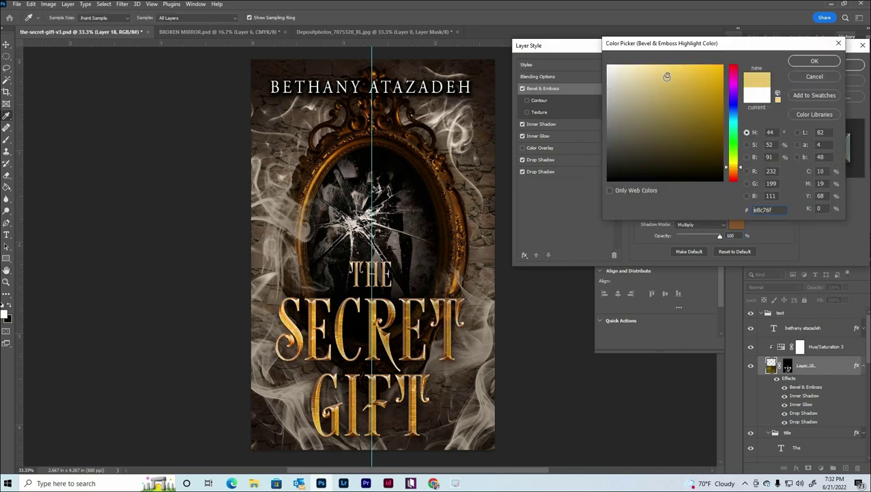
pyautogui.click(829, 64)
# Step: Try a new Inner Glow colour on the title texture and switch the Inner Glow off
pyautogui.click(541, 123)
pyautogui.click(522, 136)
pyautogui.click(661, 112)
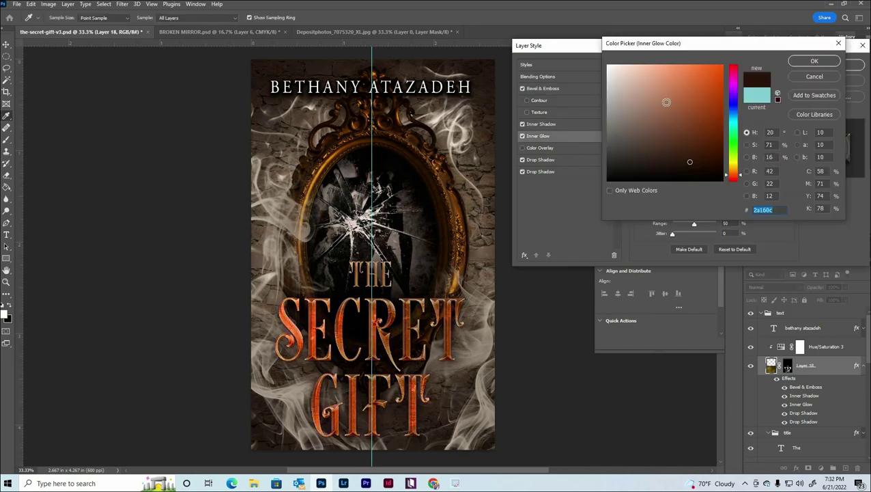
pyautogui.click(655, 68)
pyautogui.click(812, 60)
pyautogui.click(522, 136)
# Step: Set the title texture's lower Drop Shadow to 48% opacity and apply the layer style
pyautogui.click(540, 172)
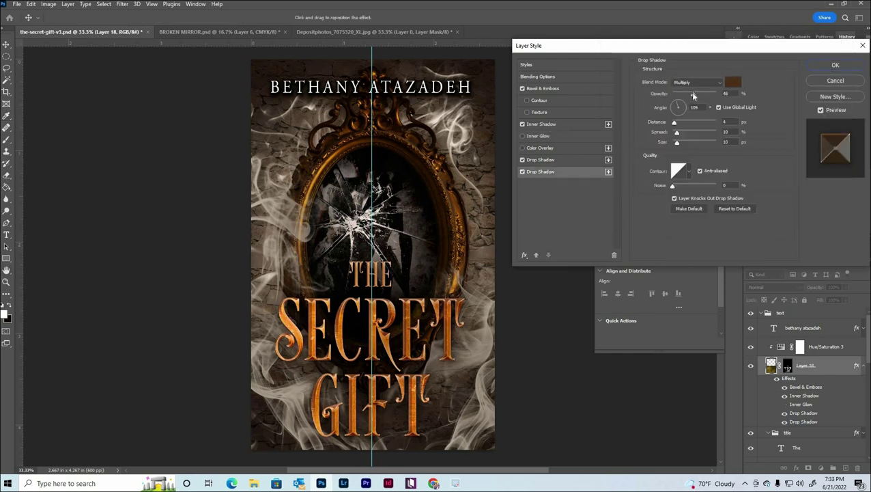
pyautogui.click(834, 65)
pyautogui.hotkey('ctrl', '-')
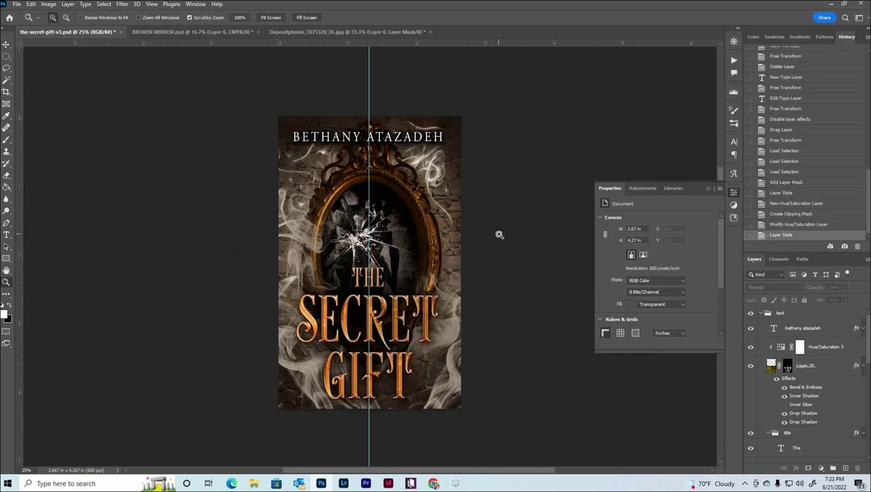
# Step: In BROKEN MIRROR2.psd, duplicate the "girl from og cover" layer and mask each copy to its own shard path
pyautogui.scroll(-3, 750, 330)
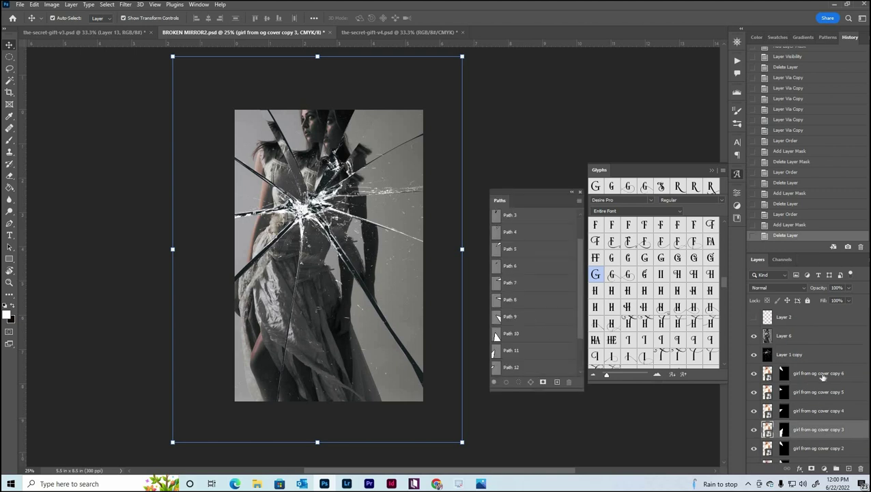
pyautogui.click(819, 393)
pyautogui.rightClick(784, 391)
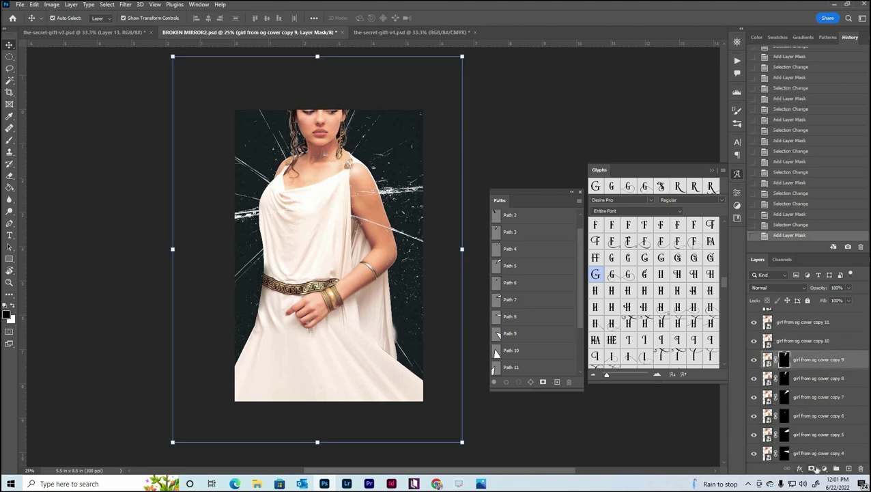
pyautogui.keyDown('ctrl'); pyautogui.click(496, 233); pyautogui.keyUp('ctrl')
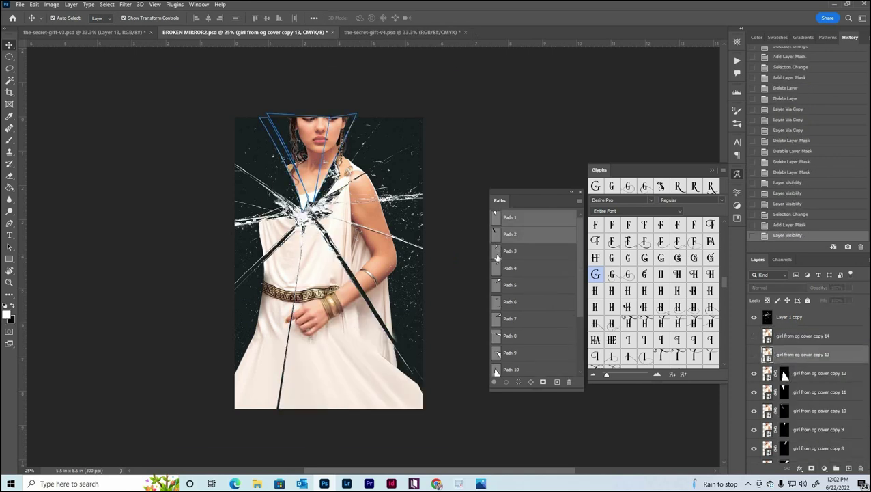
pyautogui.keyDown('ctrl'); pyautogui.click(498, 354); pyautogui.keyUp('ctrl')
pyautogui.scroll(-2, 532, 294)
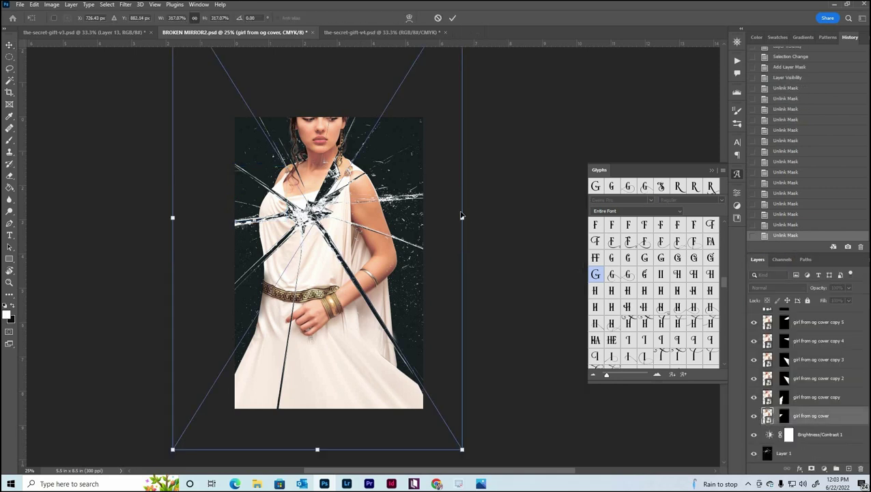
# Step: Offset and enlarge the girl's image inside the unlinked shard masks, and place a stone texture layer beneath the shards
pyautogui.moveTo(461, 215); pyautogui.dragTo(485, 217)
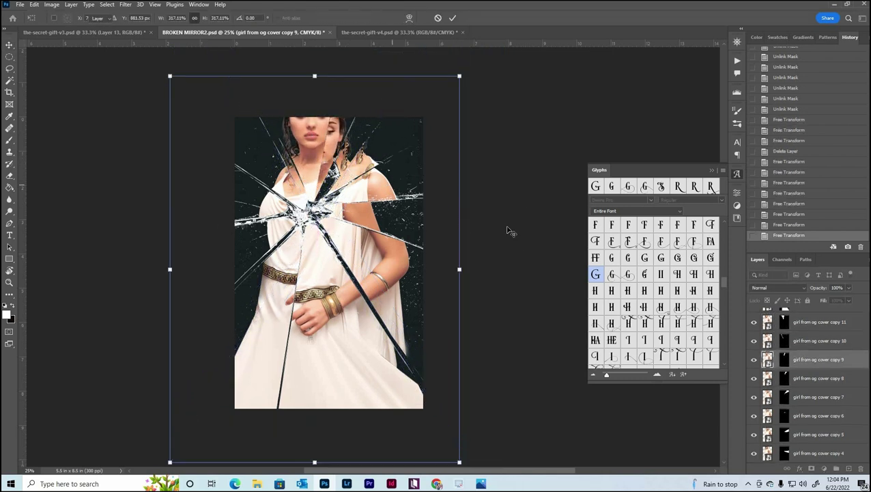
pyautogui.moveTo(507, 229); pyautogui.dragTo(458, 208)
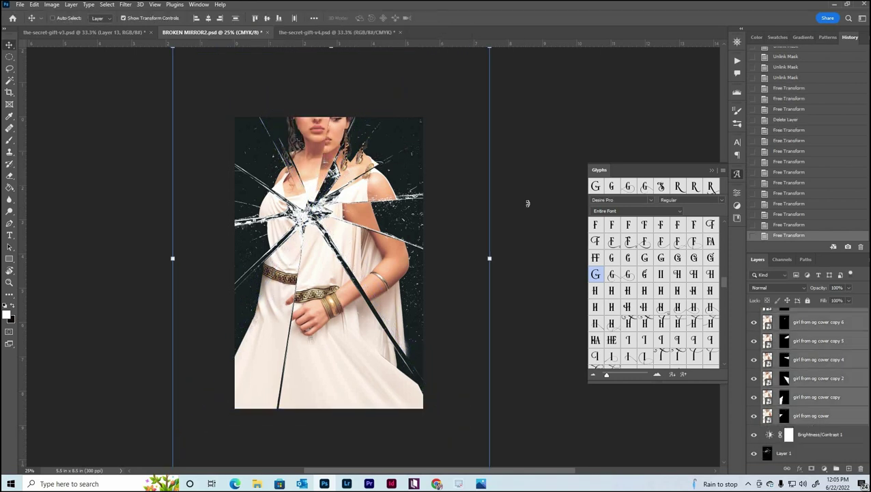
pyautogui.moveTo(527, 200); pyautogui.dragTo(573, 94)
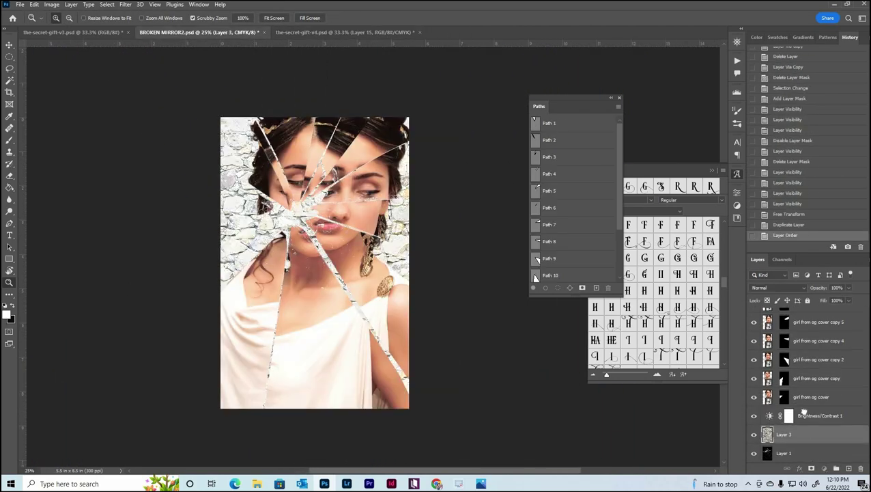
pyautogui.click(778, 288)
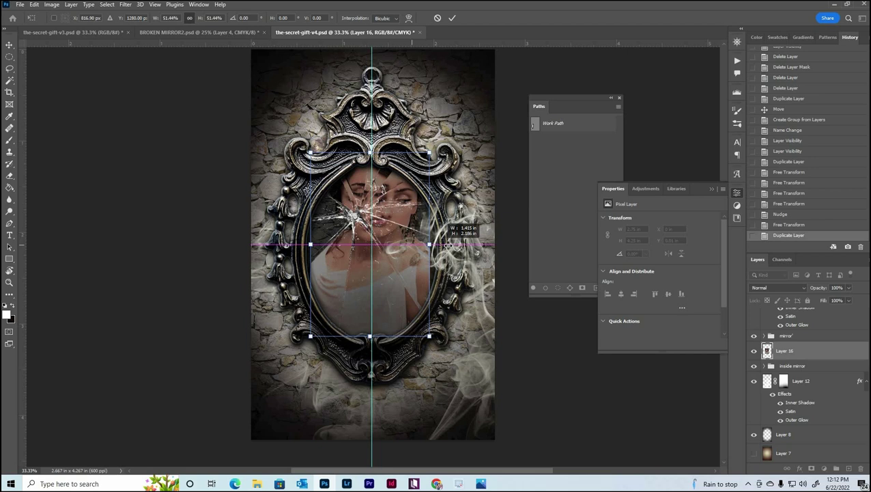
# Step: In the-secret-gift-v4.psd, resize the shattered portrait on Layer 16 to about 1.54 by 2.39 in and move it into the inside mirror group
pyautogui.moveTo(448, 244); pyautogui.dragTo(439, 258)
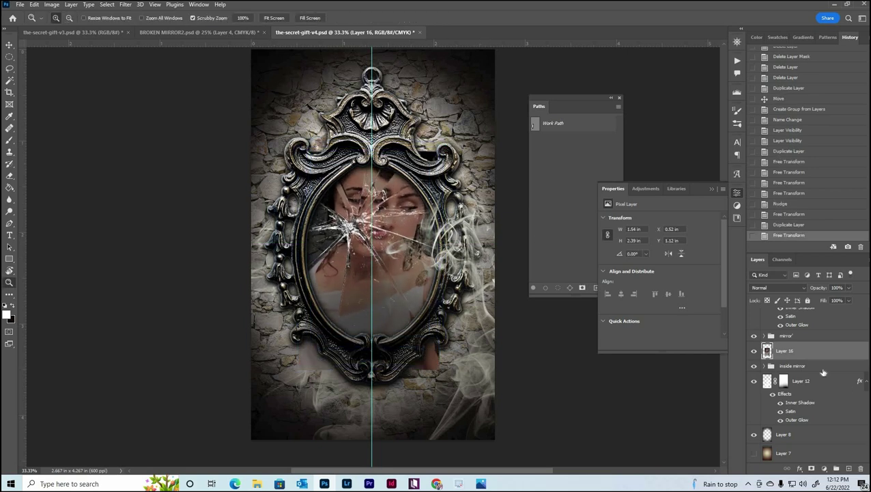
pyautogui.click(754, 363)
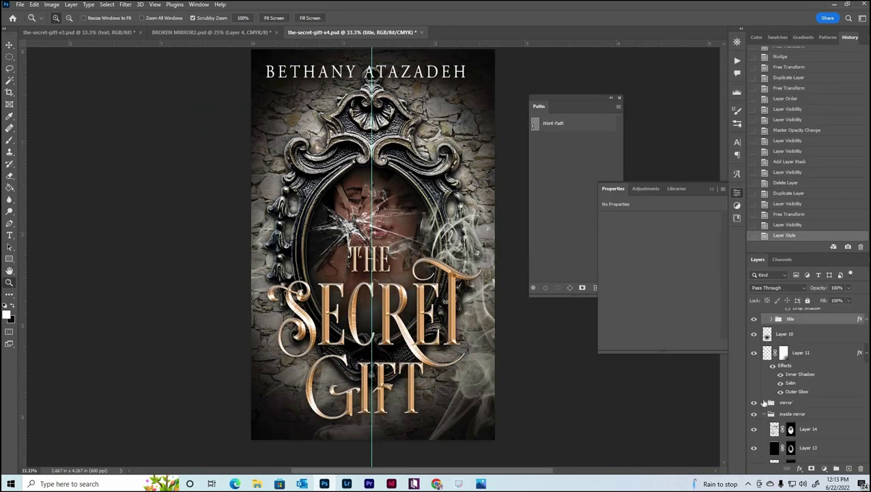
# Step: Hide the Brightness/Contrast, Hue/Saturation and Levels adjustments clipped to the mirror frame
pyautogui.click(755, 355)
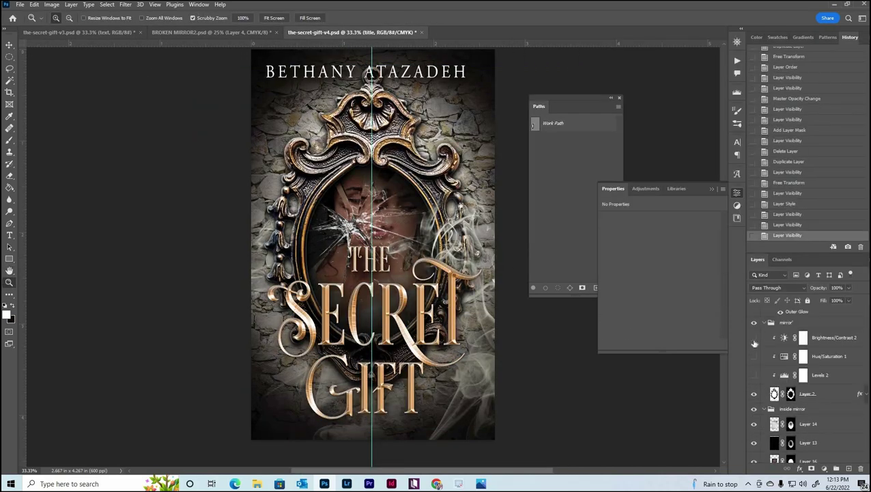
pyautogui.click(754, 356)
pyautogui.click(754, 356)
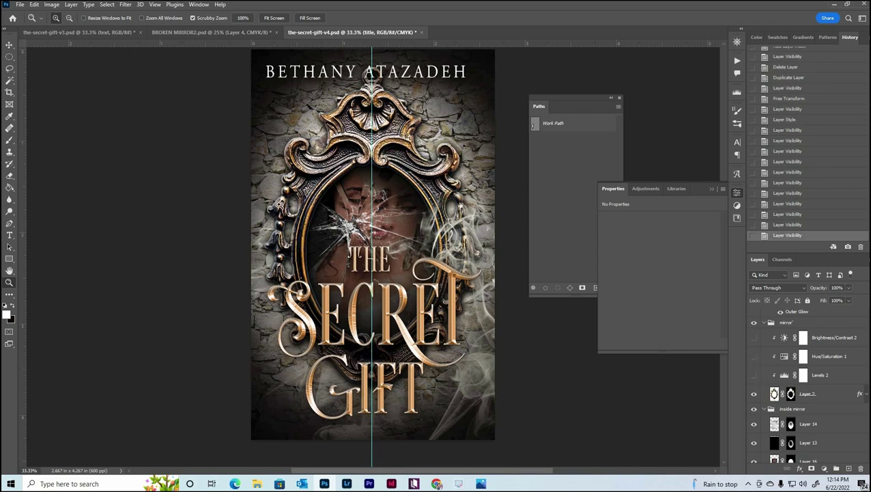
pyautogui.press('Delete')
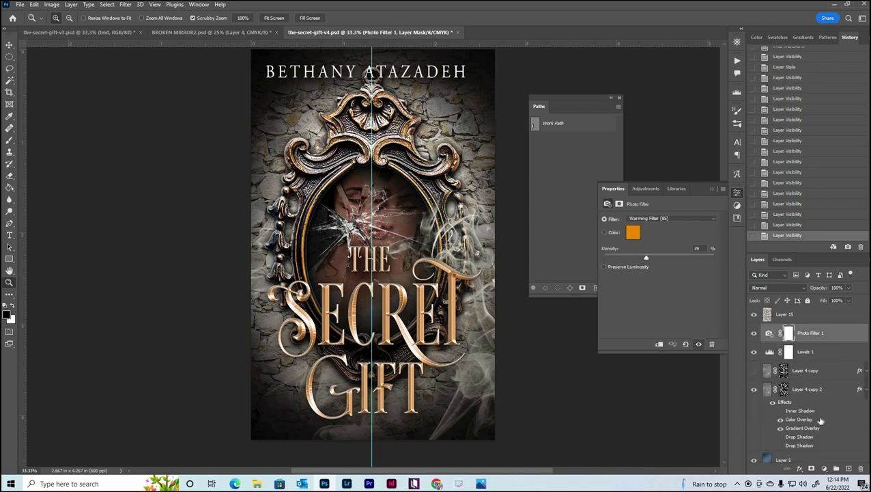
# Step: Give the mirror group a layer style with an Inner Shadow and two Drop Shadows
pyautogui.doubleClick(814, 351)
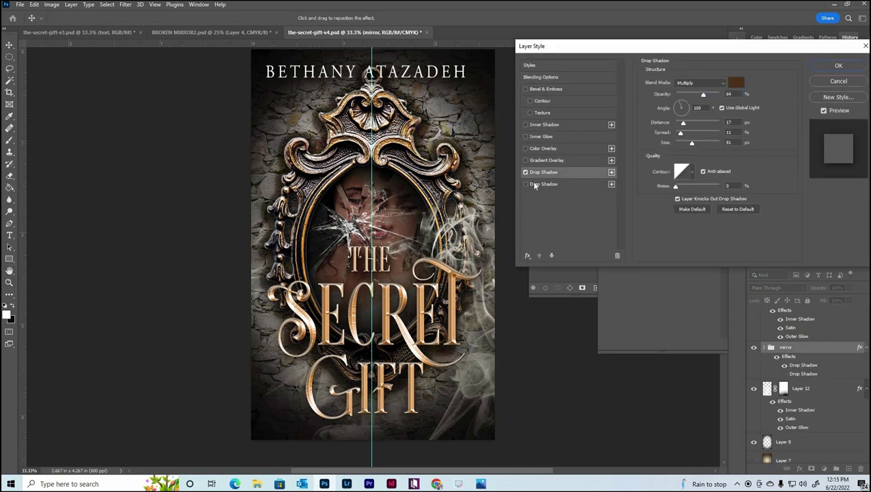
pyautogui.click(579, 183)
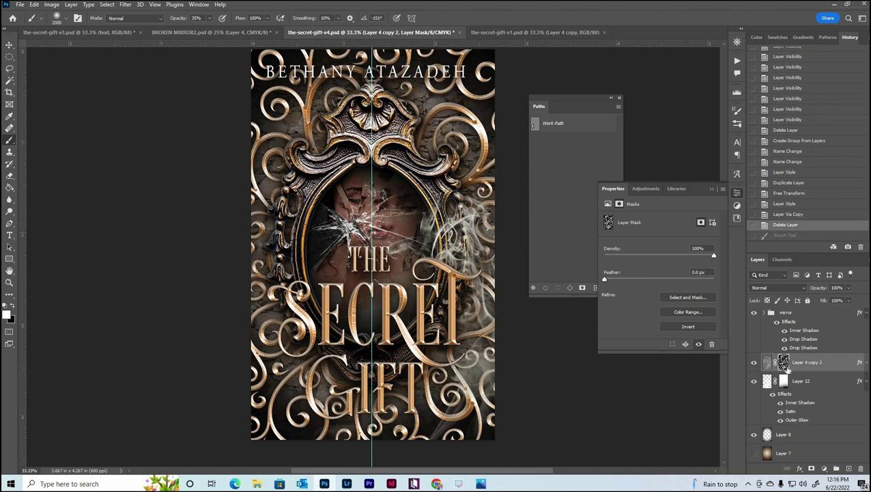
# Step: Apply the mask of the gold swirl layer, Layer 4 copy 2, and rasterize its layer style
pyautogui.click(812, 467)
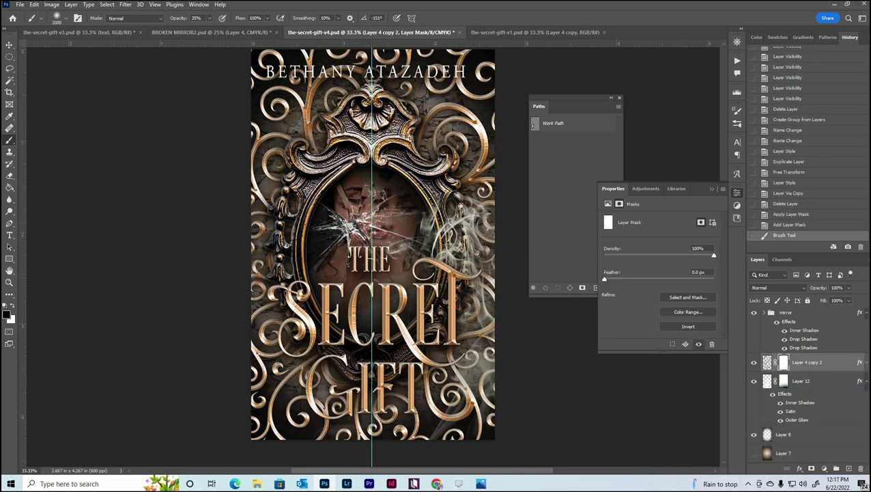
pyautogui.rightClick(795, 362)
pyautogui.click(779, 288)
pyautogui.press('Escape')
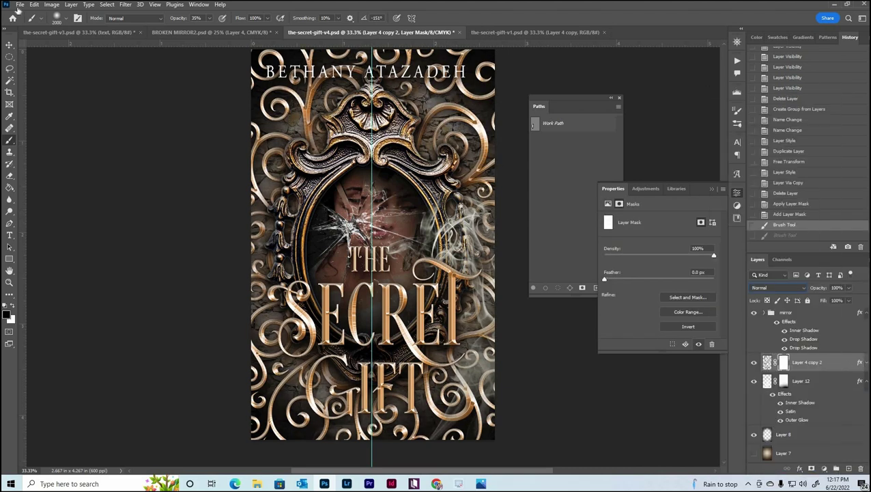
pyautogui.rightClick(849, 367)
pyautogui.press('Escape')
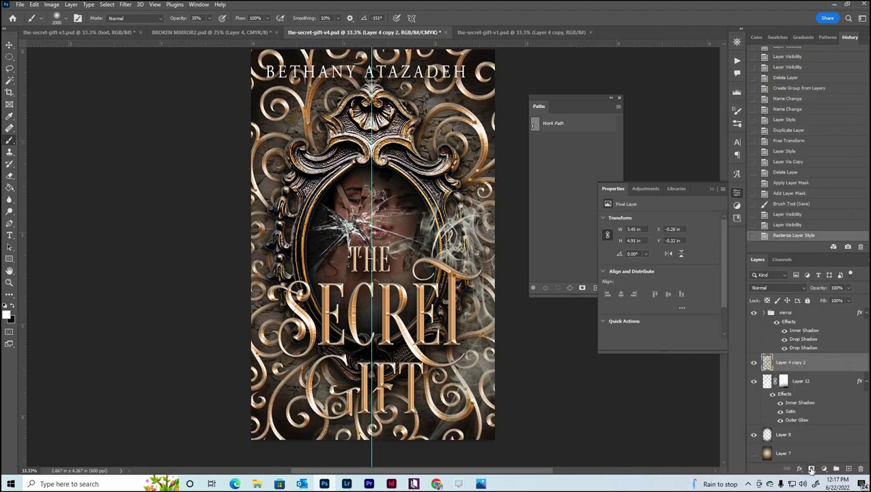
# Step: Mask the swirls around the mirror with a soft 2000 px black brush at 35% opacity, and set the layer's blend mode to Exclusion
pyautogui.moveTo(477, 114); pyautogui.dragTo(478, 143)
pyautogui.moveTo(258, 169); pyautogui.dragTo(259, 203)
pyautogui.moveTo(273, 125); pyautogui.dragTo(266, 203)
pyautogui.moveTo(471, 109); pyautogui.dragTo(472, 149)
pyautogui.moveTo(459, 369); pyautogui.dragTo(450, 416)
pyautogui.click(778, 288)
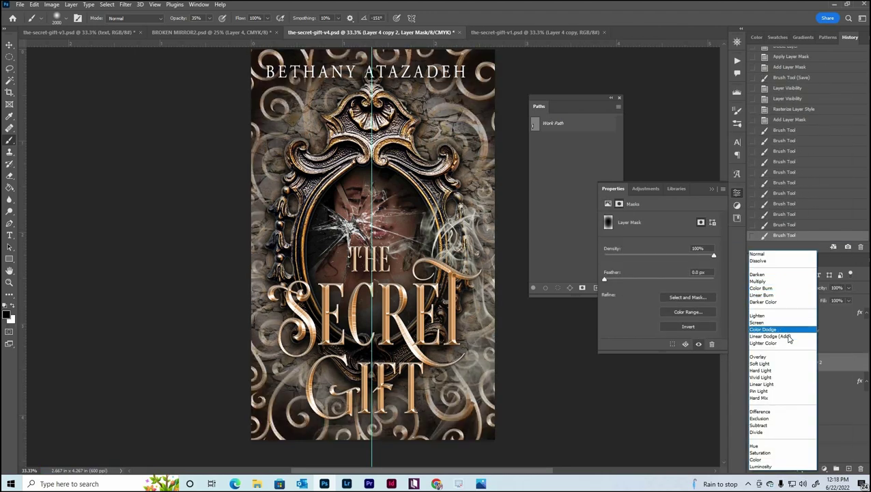
pyautogui.click(779, 408)
# Step: Hide the Layer 12 smoke and lower the opacity of the swirl layer
pyautogui.click(753, 342)
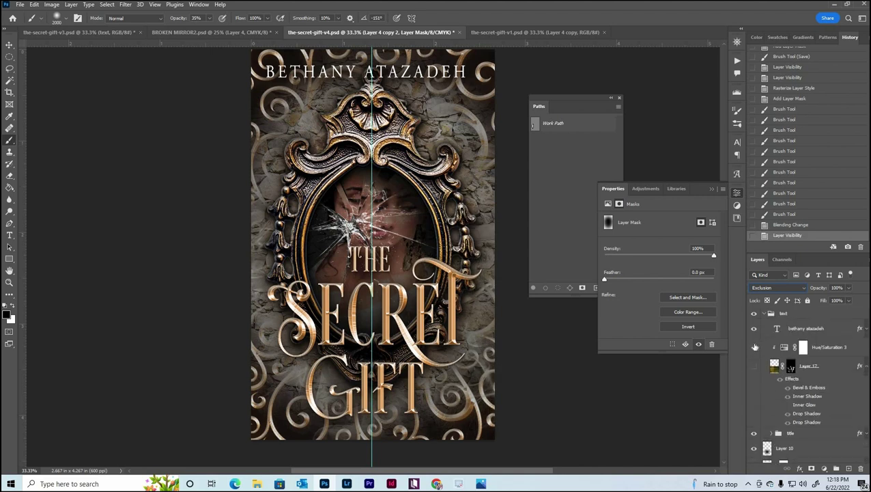
pyautogui.scroll(-2, 754, 355)
pyautogui.click(753, 362)
pyautogui.keyDown('ctrl'); pyautogui.click(807, 343); pyautogui.keyUp('ctrl')
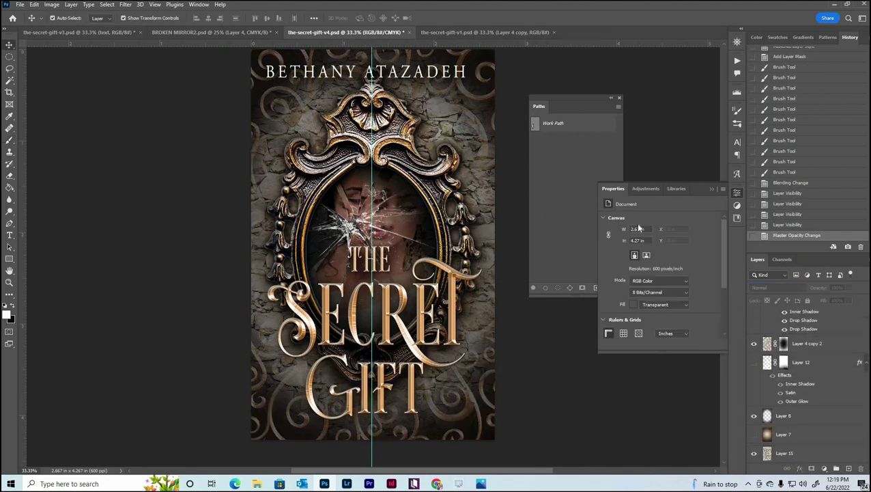
pyautogui.click(754, 362)
pyautogui.click(754, 363)
pyautogui.hotkey('ctrl', '-')
pyautogui.hotkey('ctrl', '+')
pyautogui.hotkey('ctrl', '+')
pyautogui.hotkey('ctrl', '+')
pyautogui.scroll(2, 805, 383)
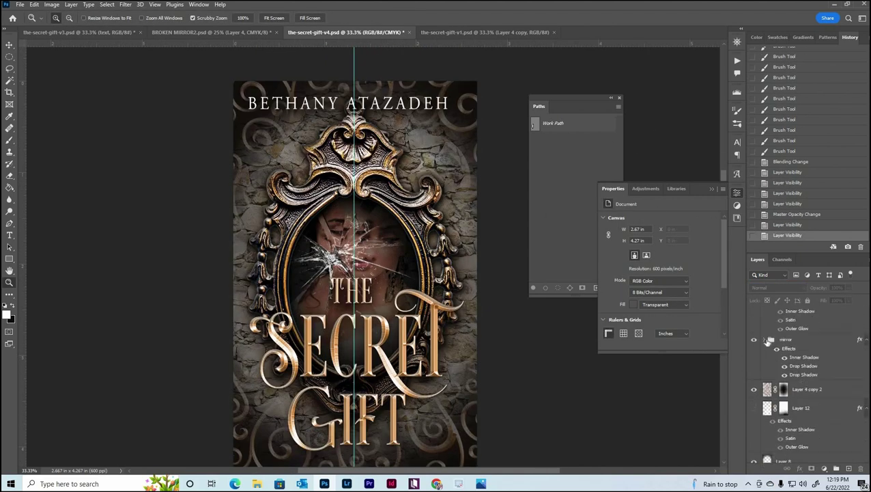
# Step: Try to desaturate Layer 16, the portrait in the inside mirror group
pyautogui.click(812, 404)
pyautogui.click(51, 4)
pyautogui.moveTo(66, 28)
pyautogui.click(164, 203)
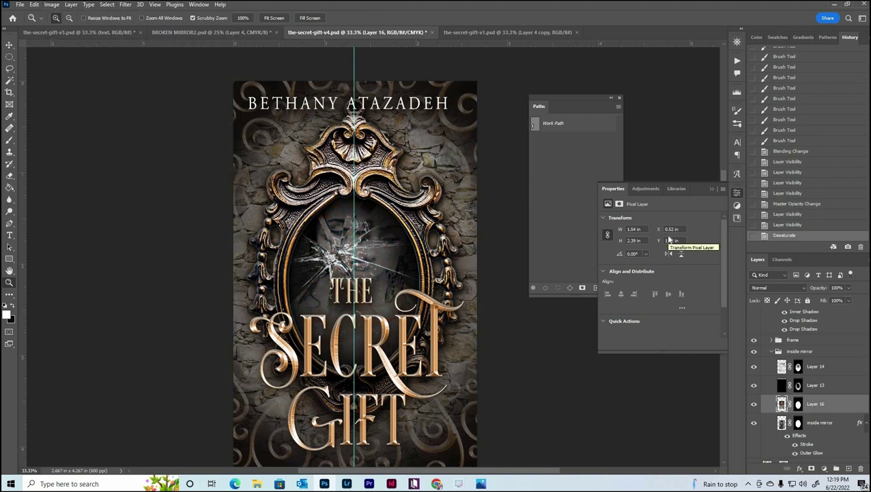
# Step: Add a Hue/Saturation adjustment clipped to the portrait on Layer 16 and lower its saturation
pyautogui.click(824, 467)
pyautogui.click(806, 286)
pyautogui.hotkey('ctrl', 'alt', 'g')
pyautogui.moveTo(659, 271); pyautogui.dragTo(642, 274)
# Step: Add a Brightness/Contrast adjustment clipped to Layer 16, raising the brightness and setting the contrast to 33
pyautogui.click(824, 468)
pyautogui.click(806, 273)
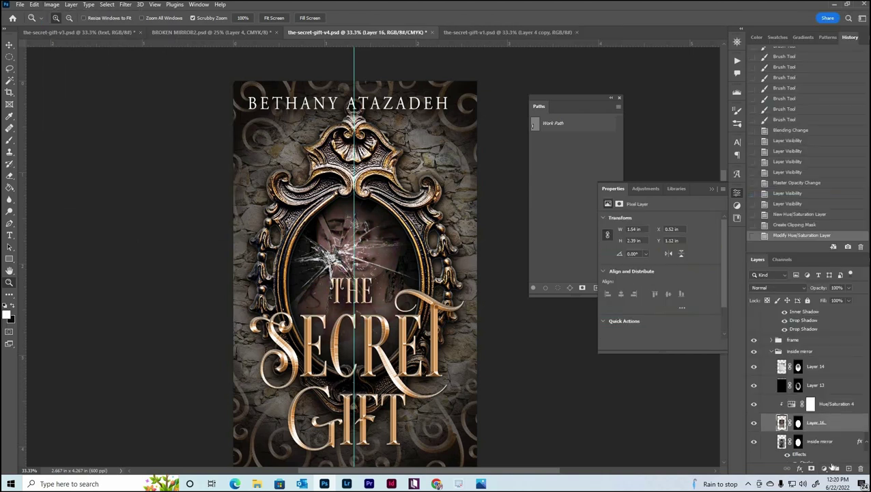
pyautogui.moveTo(658, 244); pyautogui.dragTo(668, 244)
pyautogui.moveTo(658, 262); pyautogui.dragTo(678, 262)
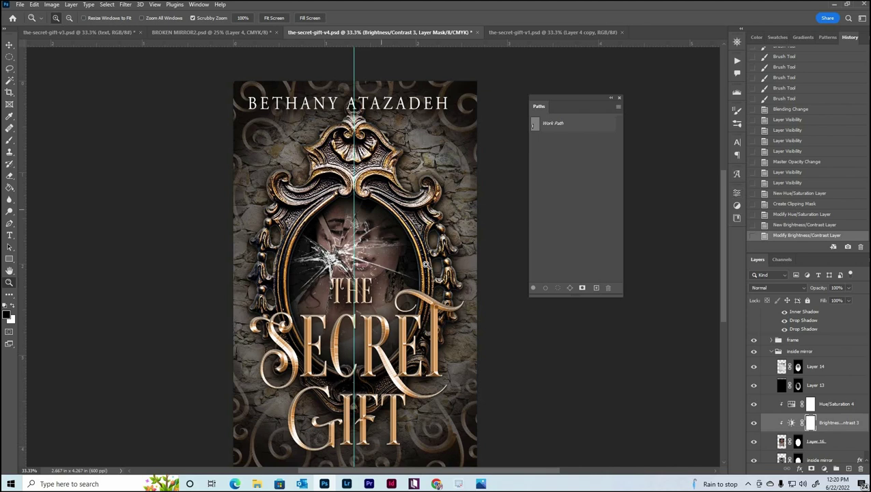
# Step: Set the saturation of the frame group's Hue/Saturation 1 to -32 and open the settings of Brightness/Contrast 2
pyautogui.click(773, 351)
pyautogui.click(773, 340)
pyautogui.doubleClick(793, 375)
pyautogui.click(754, 354)
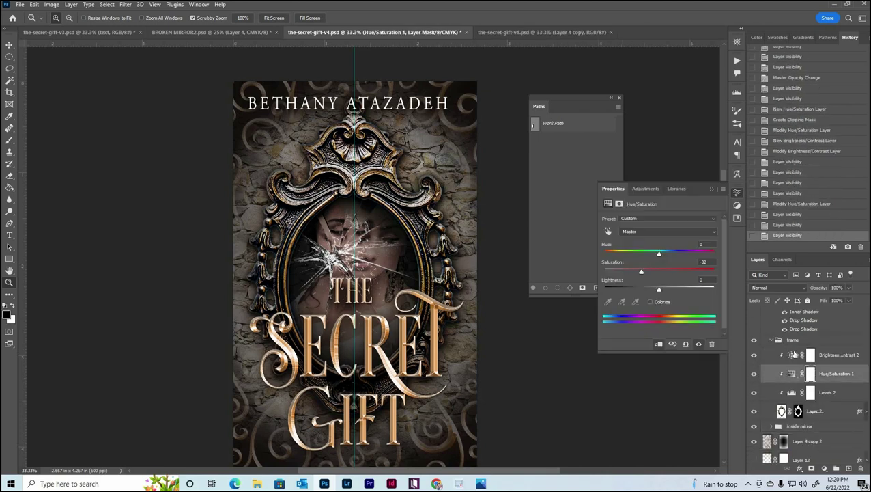
pyautogui.click(792, 354)
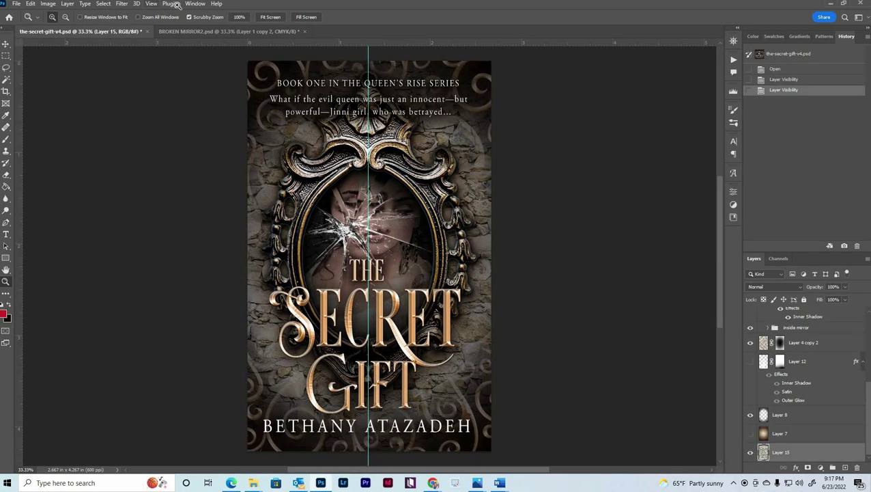
# Step: Apply an Oil Paint filter to stone Layer 15 with stylization 6.0, cleanliness 7.1 and bristle detail 10.0, and show Layer 7
pyautogui.click(122, 4)
pyautogui.moveTo(195, 179)
pyautogui.click(253, 214)
pyautogui.click(562, 258)
pyautogui.moveTo(582, 209); pyautogui.dragTo(618, 209)
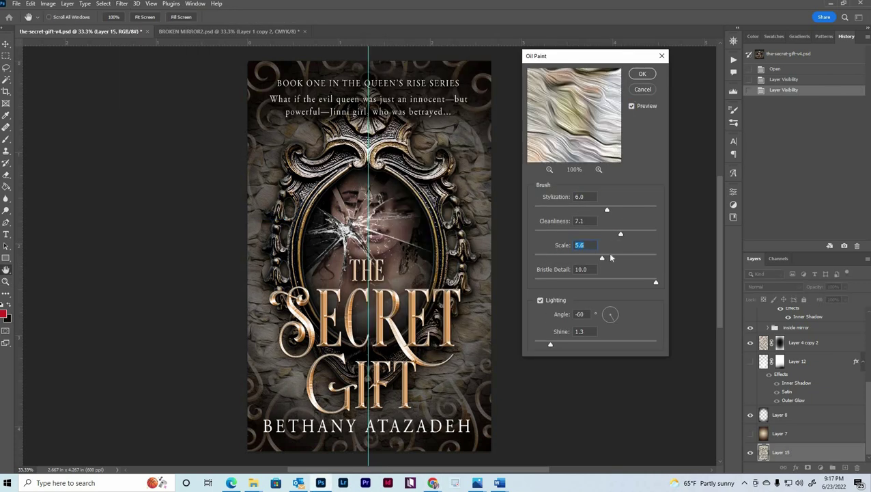
pyautogui.click(642, 74)
pyautogui.click(751, 433)
pyautogui.click(750, 415)
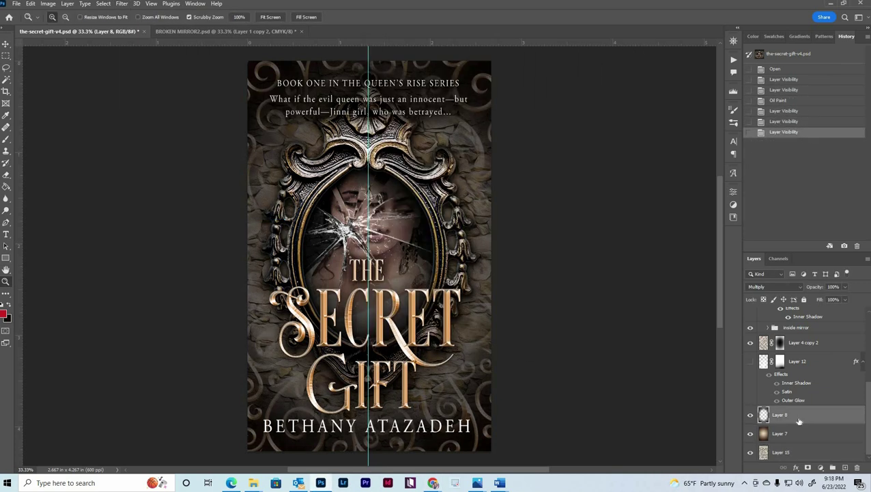
# Step: Duplicate the Layer 8 vignette, blur the copy with Gaussian Blur and set its opacity to 59%
pyautogui.hotkey('ctrl', 'j')
pyautogui.click(122, 4)
pyautogui.moveTo(195, 121)
pyautogui.click(252, 162)
pyautogui.press('Return')
pyautogui.click(750, 414)
pyautogui.click(751, 415)
pyautogui.click(845, 287)
pyautogui.moveTo(845, 298); pyautogui.dragTo(828, 298)
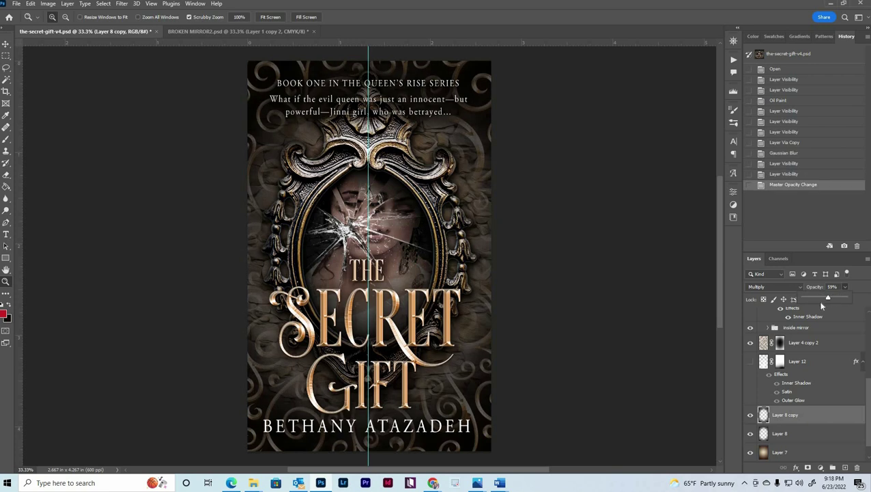
# Step: Delete Layer 12 and refine the mask of the mirror frame on Layer 2 with a shift edge of -73%
pyautogui.click(795, 360)
pyautogui.press('Delete')
pyautogui.hotkey('ctrl', 'alt', 'r')
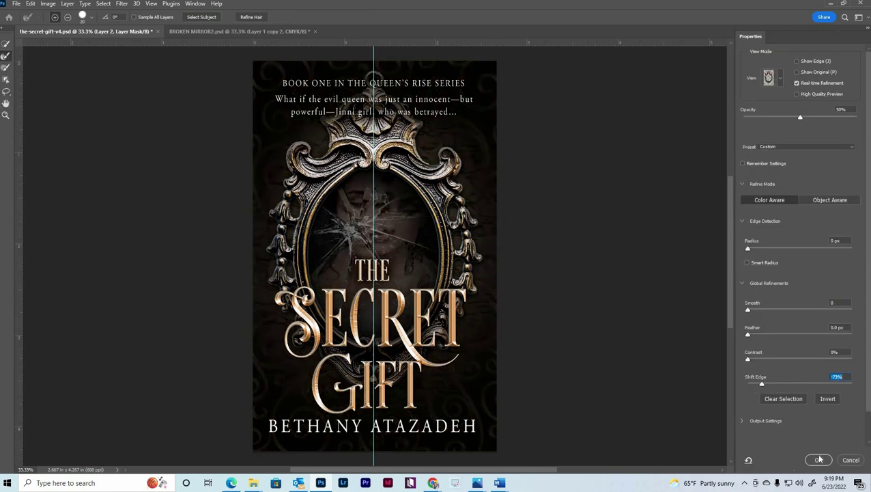
pyautogui.click(818, 459)
pyautogui.scroll(3, 765, 326)
pyautogui.click(750, 364)
pyautogui.click(750, 364)
# Step: Add a new layer below the text group and fill it with a dark brown, cream, dark brown gradient with the middle stop at 48%
pyautogui.click(832, 467)
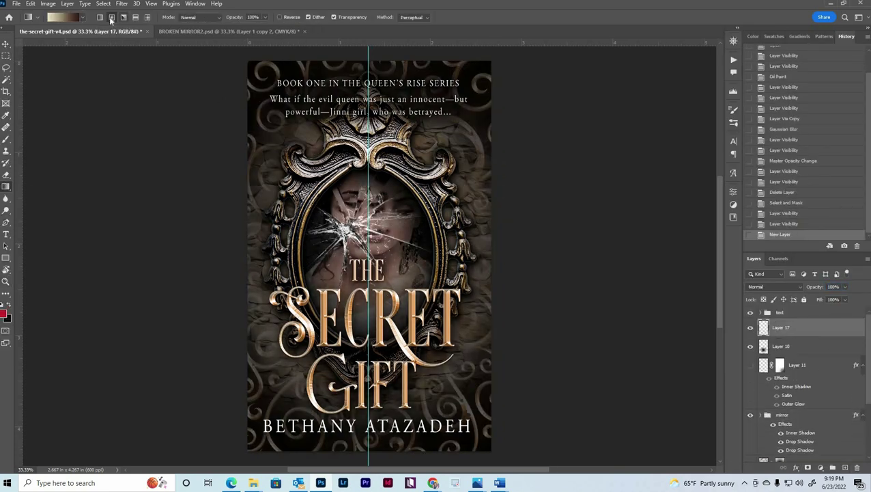
pyautogui.click(787, 260)
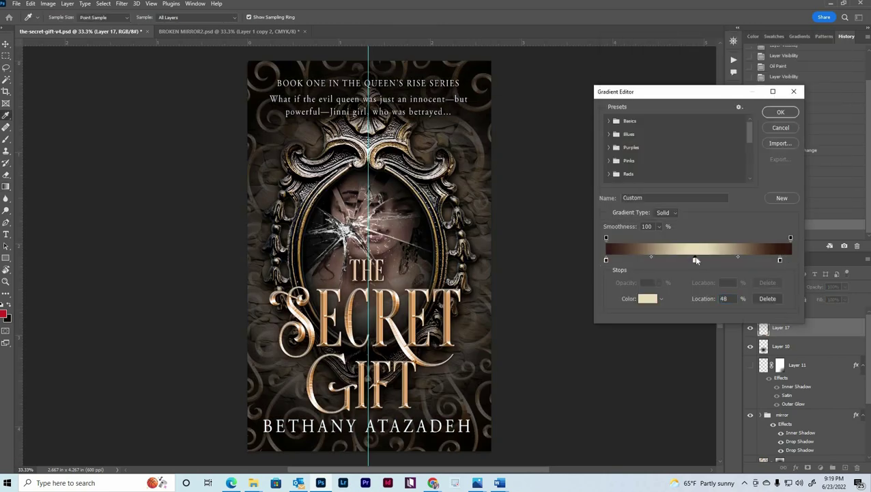
pyautogui.click(781, 112)
pyautogui.moveTo(369, 63); pyautogui.dragTo(369, 449)
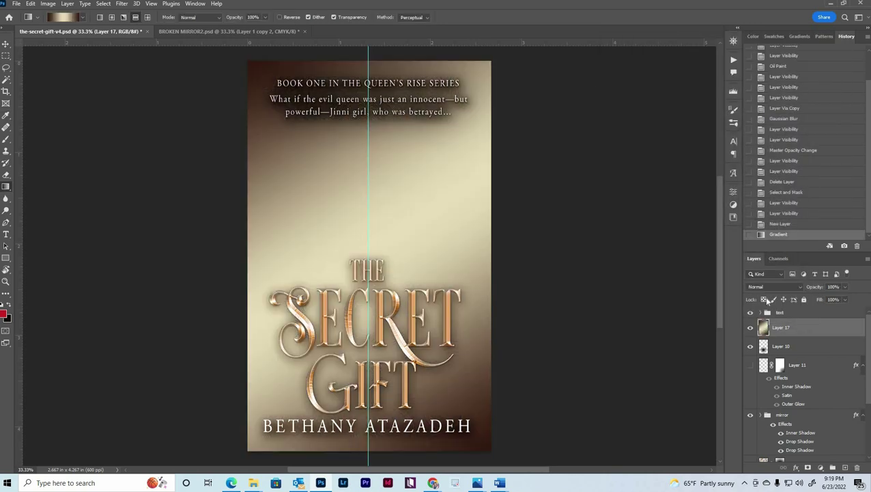
# Step: Set Layer 17's blend mode to Linear Dodge (Add) with 64% opacity and move it below the mirror group
pyautogui.click(773, 286)
pyautogui.click(772, 330)
pyautogui.moveTo(814, 286)
pyautogui.mouseDown()
pyautogui.moveTo(827, 296)
pyautogui.moveTo(817, 382)
pyautogui.mouseUp()
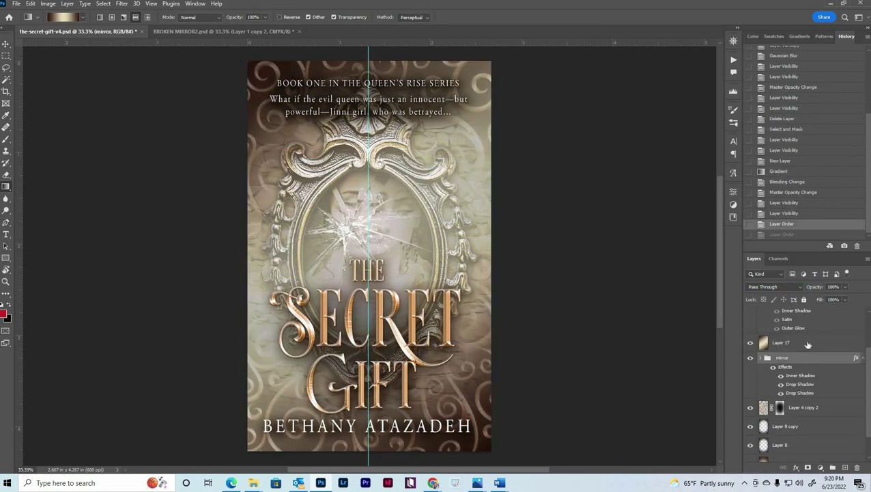
# Step: Duplicate gradient Layer 17, clip the copy to the frame group and set its opacity to 29%
pyautogui.hotkey('ctrl', 'j')
pyautogui.hotkey('ctrl', 'alt', 'g')
pyautogui.moveTo(815, 286); pyautogui.dragTo(826, 297)
pyautogui.moveTo(818, 334); pyautogui.dragTo(818, 392)
pyautogui.hotkey('ctrl', 'alt', 'g')
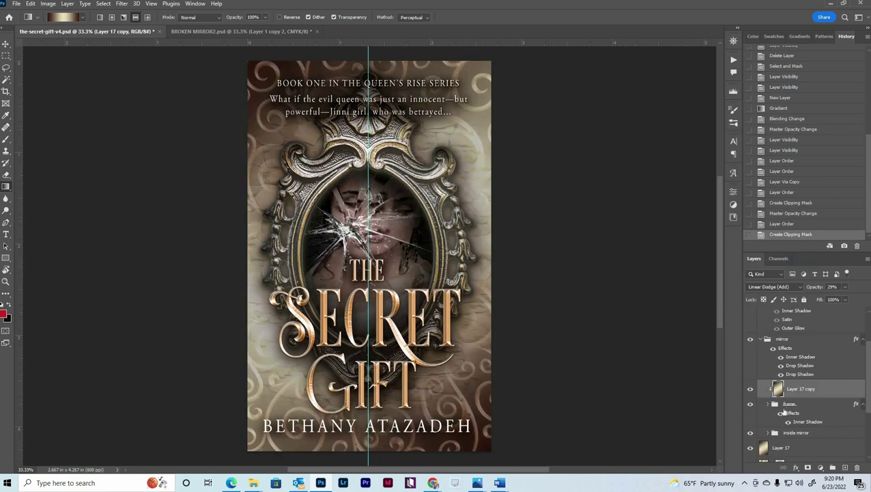
# Step: Duplicate the clipped gradient again and clip the new copy to the inside mirror group
pyautogui.rightClick(792, 389)
pyautogui.press('Escape')
pyautogui.hotkey('ctrl', 'j')
pyautogui.hotkey('ctrl', 'alt', 'g')
pyautogui.scroll(-2, 805, 382)
pyautogui.doubleClick(750, 405)
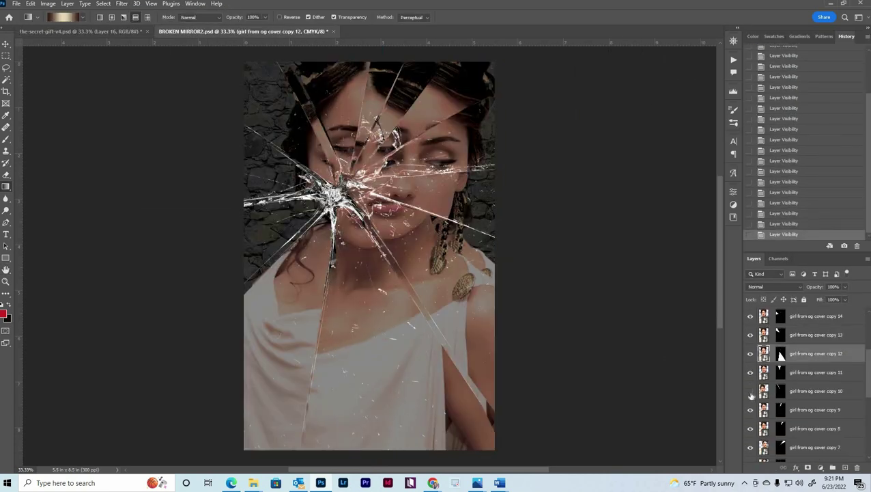
# Step: Check the portrait shard layers of BROKEN MIRROR2.psd one by one, delete redundant copies and hide the base portrait
pyautogui.hotkey('alt', '[')
pyautogui.hotkey('alt', '[')
pyautogui.hotkey('alt', '[')
pyautogui.click(751, 376)
pyautogui.hotkey('alt', '[')
pyautogui.hotkey('alt', '[')
pyautogui.hotkey('alt', '[')
pyautogui.hotkey('alt', '[')
pyautogui.click(751, 397)
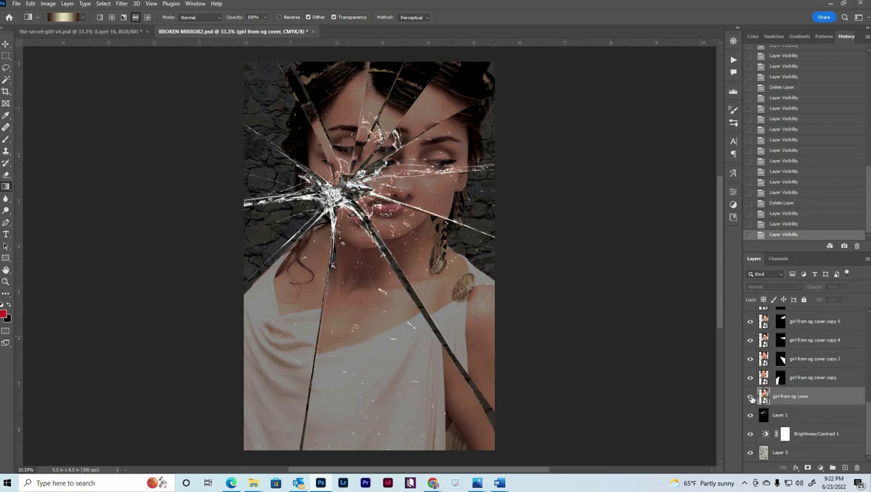
# Step: Hide the portrait shard copies so that only the unbroken base portrait shows
pyautogui.moveTo(751, 376); pyautogui.dragTo(751, 321)
pyautogui.scroll(1, 806, 375)
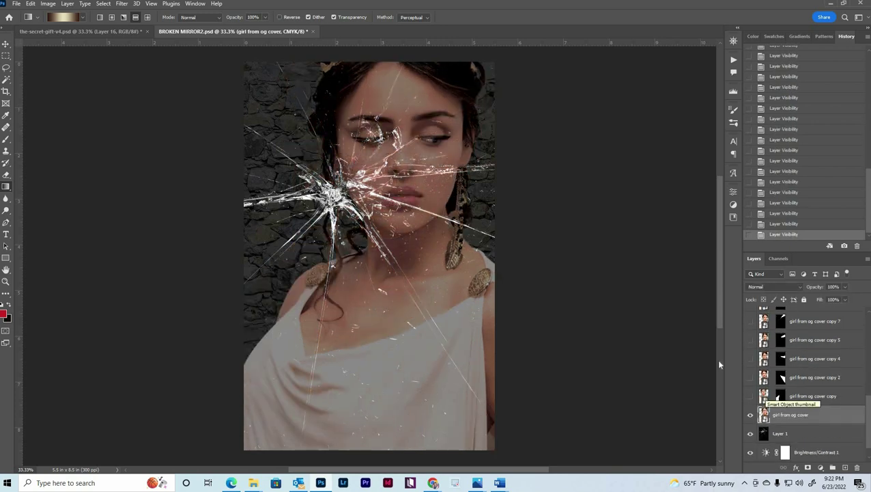
pyautogui.click(122, 3)
pyautogui.moveTo(171, 181)
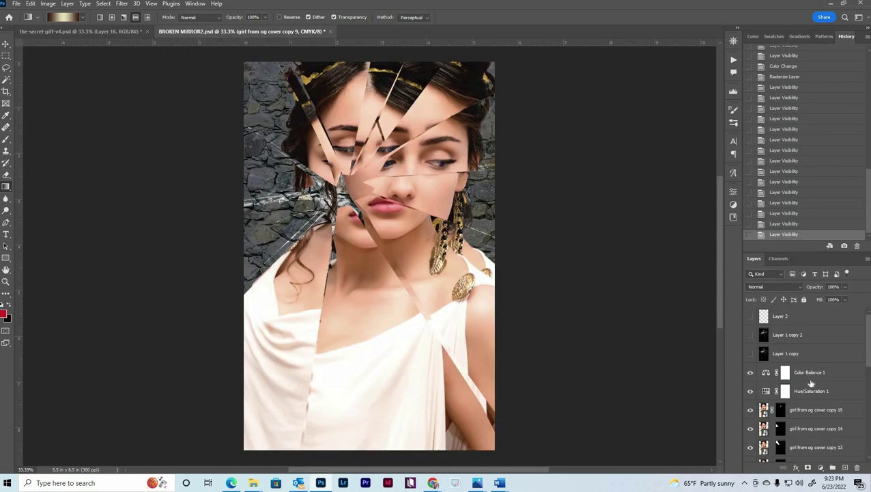
# Step: Try to stamp the visible portrait shards and their adjustments into one merged layer
pyautogui.rightClick(806, 380)
pyautogui.hotkey('ctrl', 'shift', 'alt', 'e')
pyautogui.hotkey('ctrl', 'n')
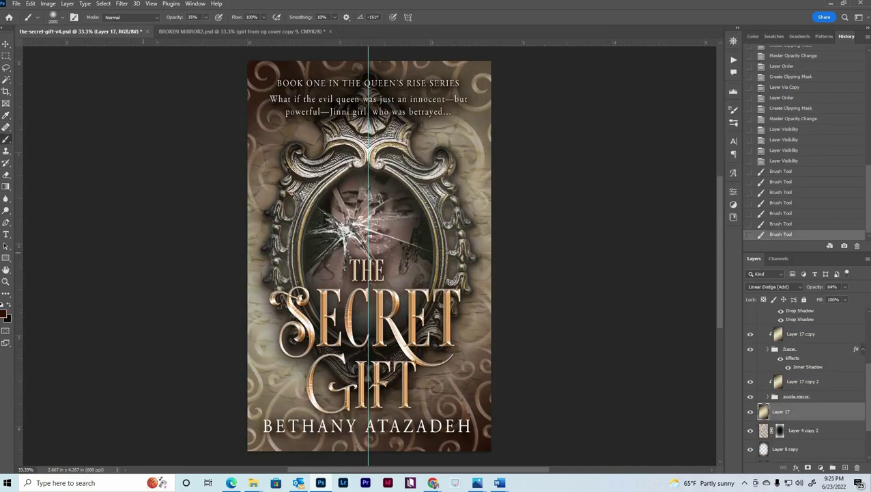
# Step: Repaint Layer 17's gradient with the soft 2000 px brush at 35% opacity, and move Layer 8 copy above it at 22% opacity
pyautogui.press('z')
pyautogui.keyDown('alt'); pyautogui.click(383, 298); pyautogui.keyUp('alt')
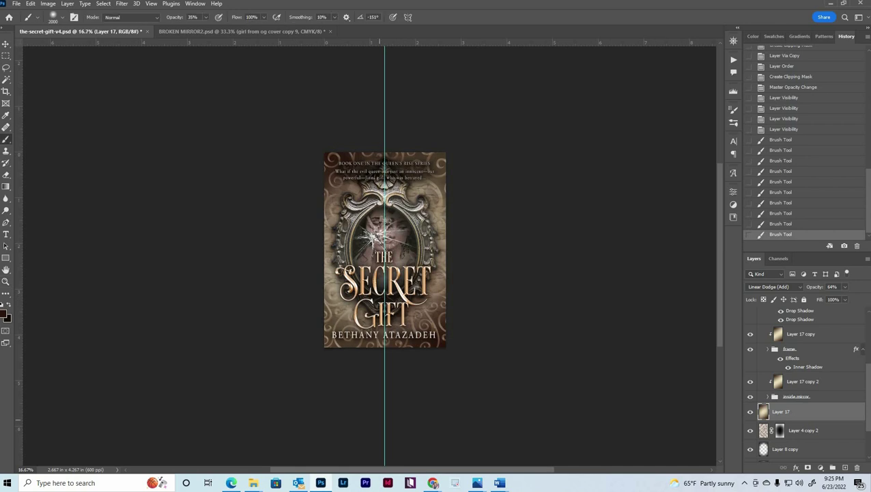
pyautogui.hotkey('ctrl', '+')
pyautogui.press('v')
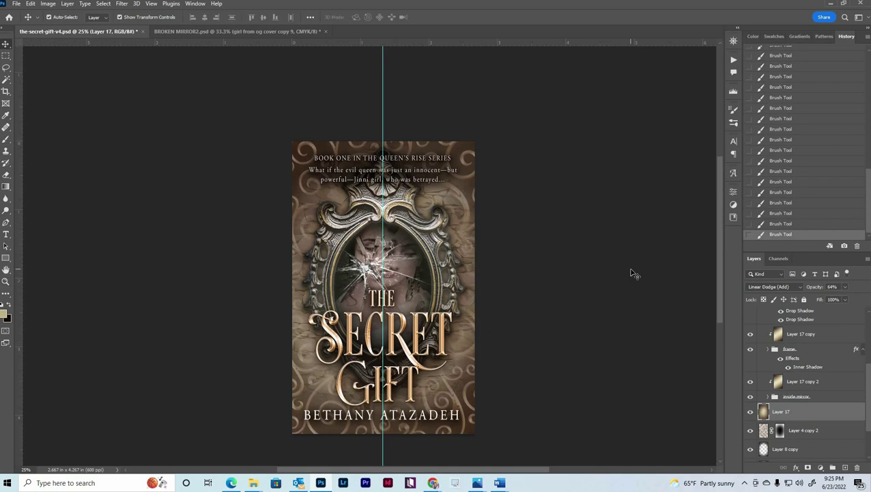
pyautogui.moveTo(785, 448); pyautogui.dragTo(810, 353)
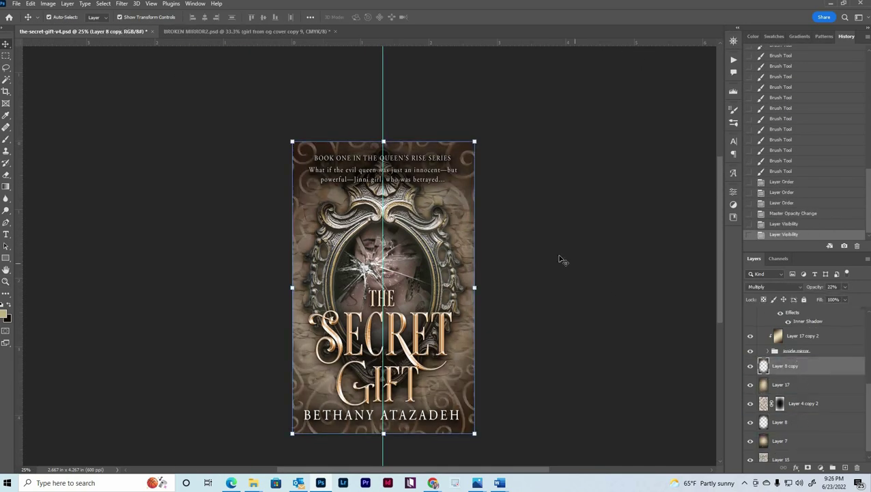
# Step: Fill a new layer below the text group with black and erase its centre with a soft 1500 px eraser as a vignette
pyautogui.rightClick(5, 185)
pyautogui.click(39, 195)
pyautogui.click(382, 287)
pyautogui.press('e')
pyautogui.moveTo(341, 226); pyautogui.dragTo(424, 225)
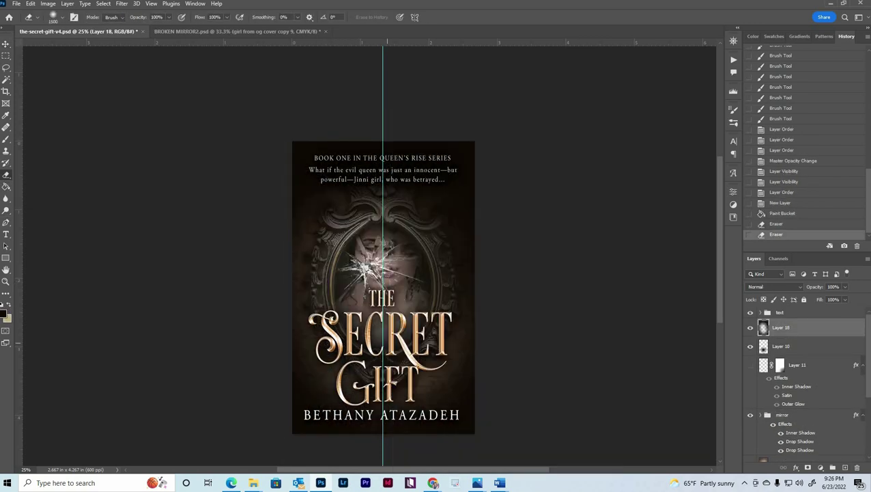
# Step: Change the blend mode and opacity of the Layer 18 vignette, and delete Layer 11
pyautogui.click(775, 286)
pyautogui.click(754, 280)
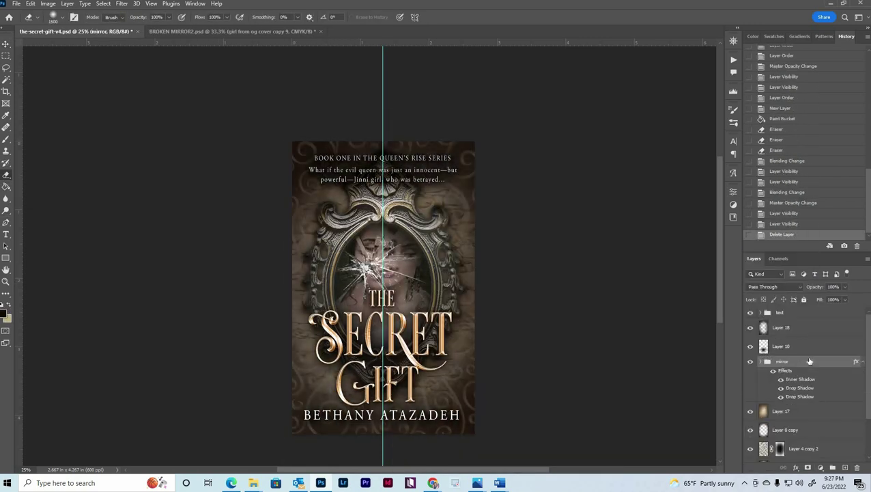
pyautogui.click(463, 290)
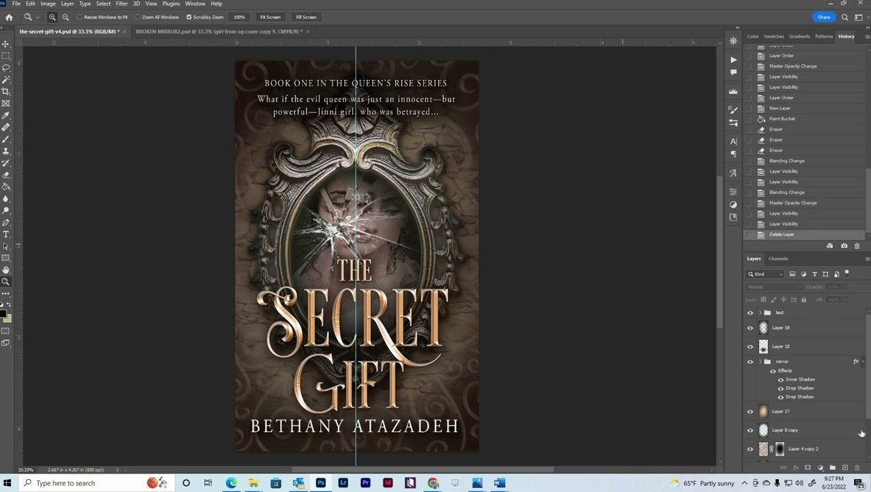
# Step: Set the brightness of the portrait's Brightness/Contrast 3 adjustment to -20
pyautogui.scroll(-1, 806, 382)
pyautogui.doubleClick(787, 438)
pyautogui.moveTo(652, 243); pyautogui.dragTo(648, 243)
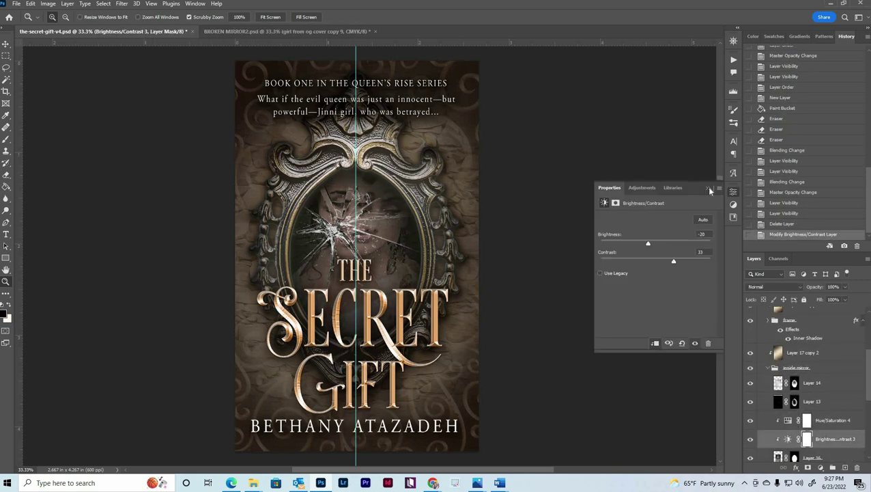
pyautogui.click(710, 188)
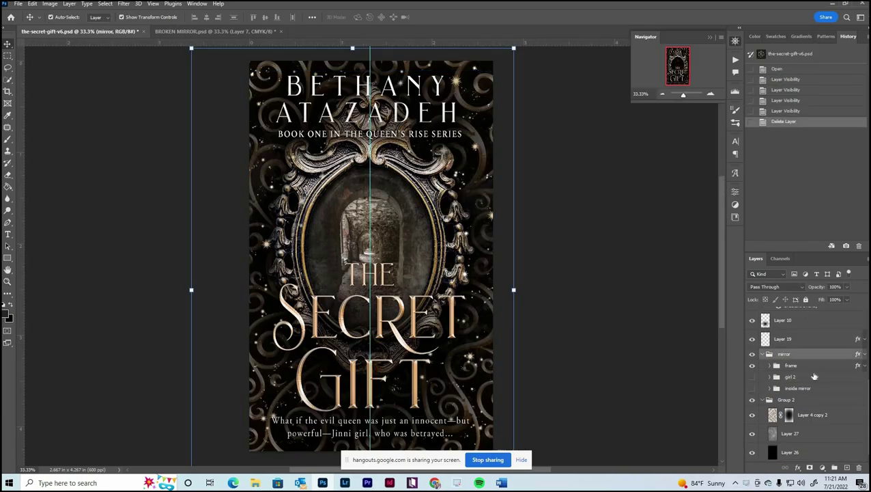
# Step: Replace the mirror's inner groups in the-secret-gift-v6.psd with the cracked glass from BROKEN MIRROR.psd, masked to the oval below the mirror group
pyautogui.click(753, 376)
pyautogui.hotkey('ctrl', 'v')
pyautogui.hotkey('ctrl', 'Tab')
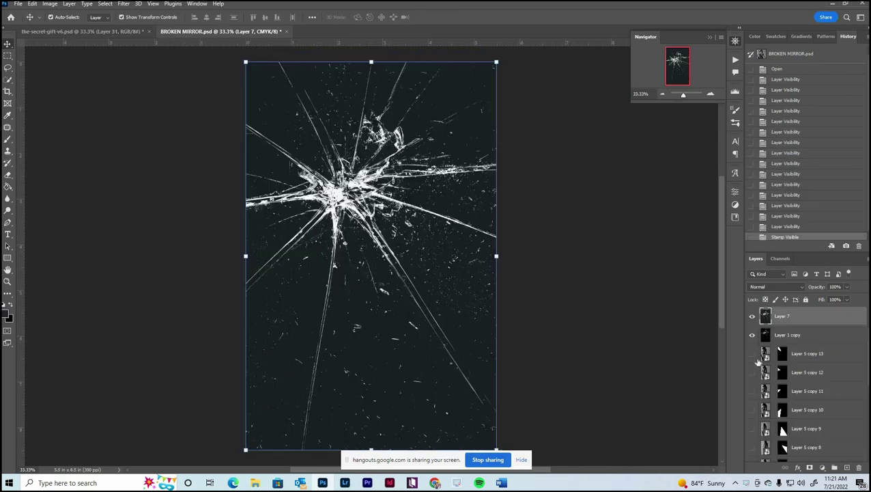
pyautogui.hotkey('ctrl', 'Tab')
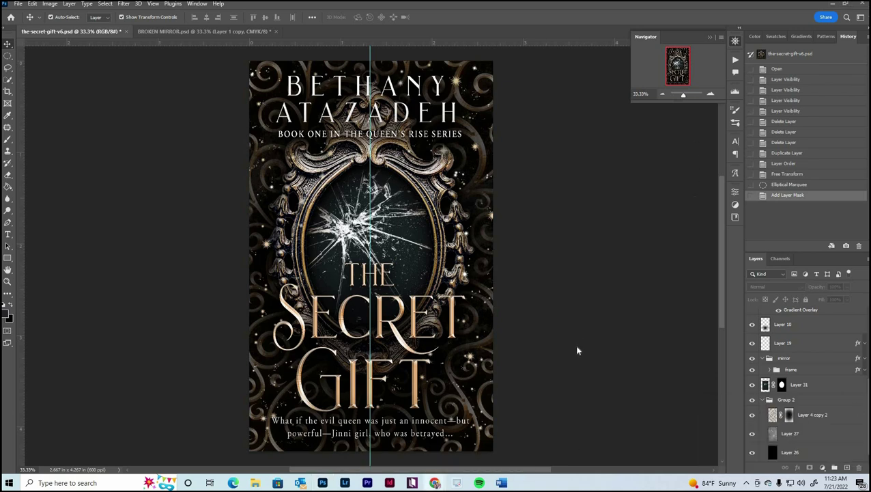
# Step: Give the title group a Color Overlay and shift the overlay colour from olive towards orange-brown
pyautogui.click(788, 348)
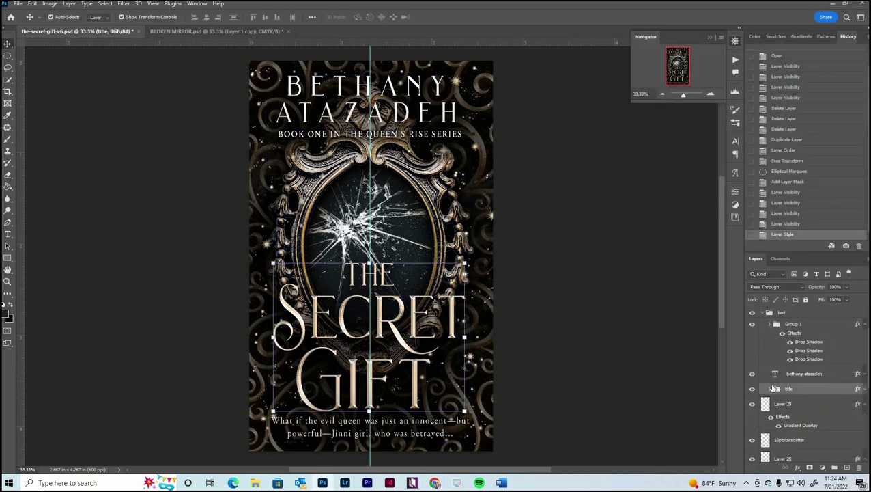
pyautogui.scroll(-3, 806, 368)
pyautogui.click(825, 370)
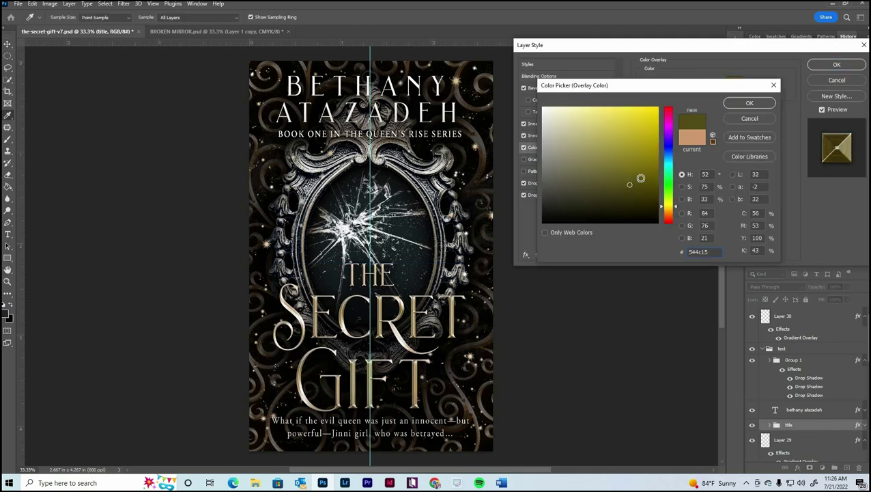
pyautogui.moveTo(669, 206)
pyautogui.mouseDown()
pyautogui.moveTo(668, 222)
pyautogui.moveTo(669, 214)
pyautogui.mouseUp()
pyautogui.click(749, 103)
pyautogui.click(837, 64)
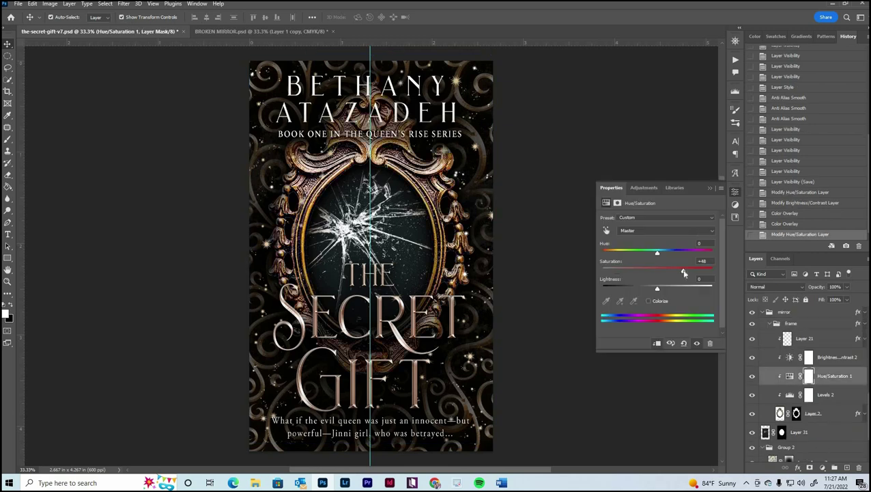
# Step: Shift the mirror frame's hue in Hue/Saturation 1 and darken its midtones in Levels 2
pyautogui.moveTo(666, 253); pyautogui.dragTo(638, 254)
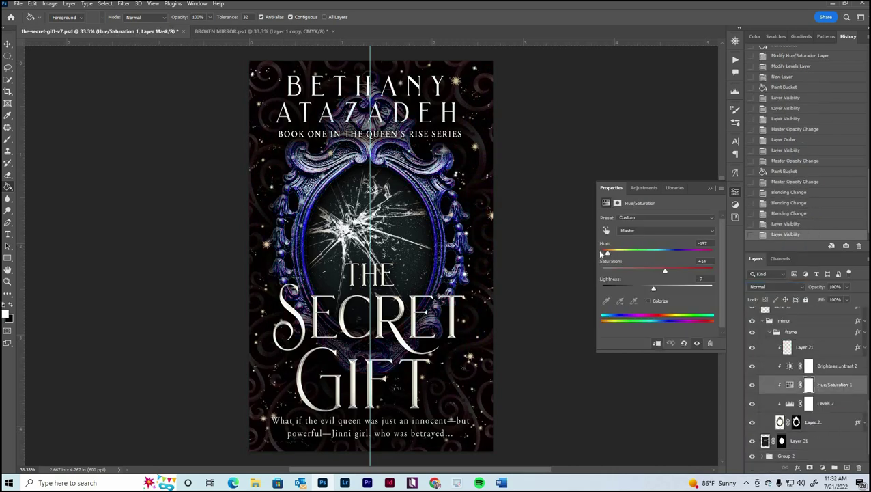
pyautogui.click(790, 403)
pyautogui.moveTo(655, 284); pyautogui.dragTo(659, 293)
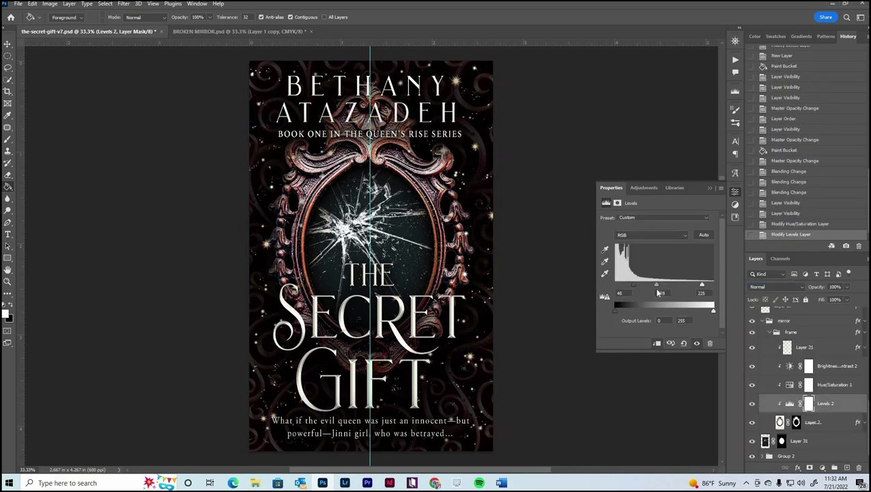
# Step: Fill a new layer clipped to the mirror frame image with crimson and set its blend mode to Hue
pyautogui.click(776, 332)
pyautogui.click(790, 414)
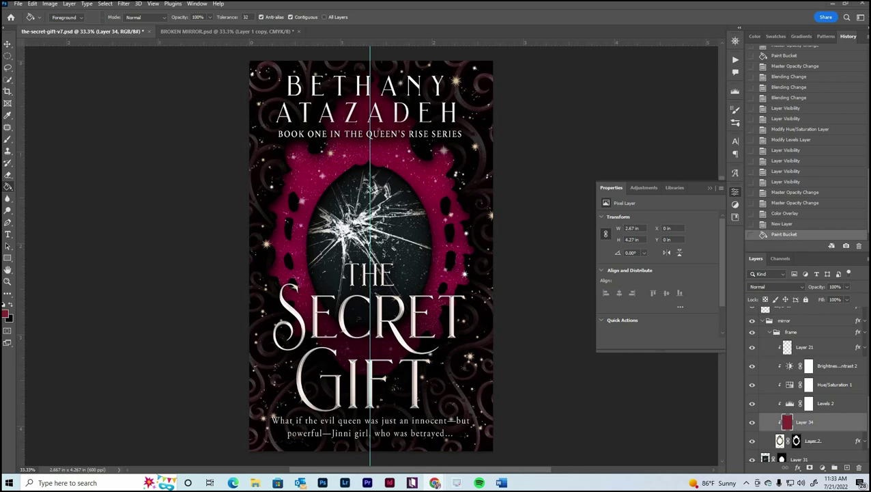
pyautogui.click(776, 287)
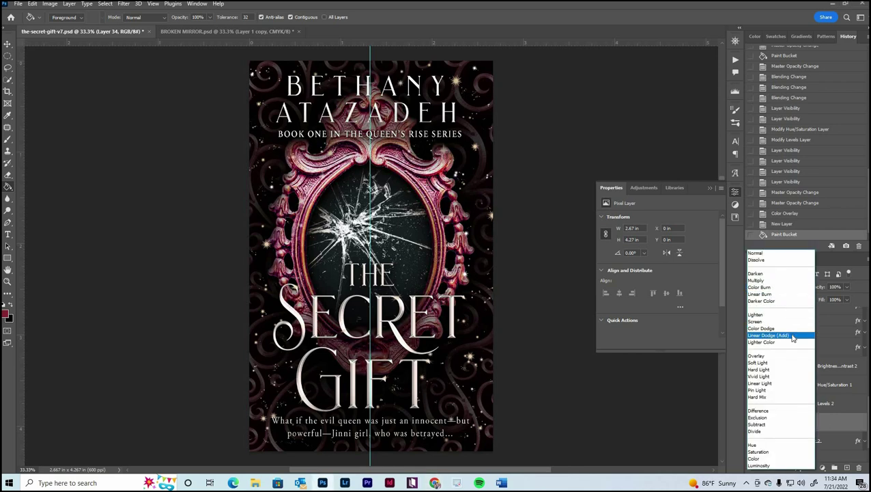
pyautogui.click(771, 445)
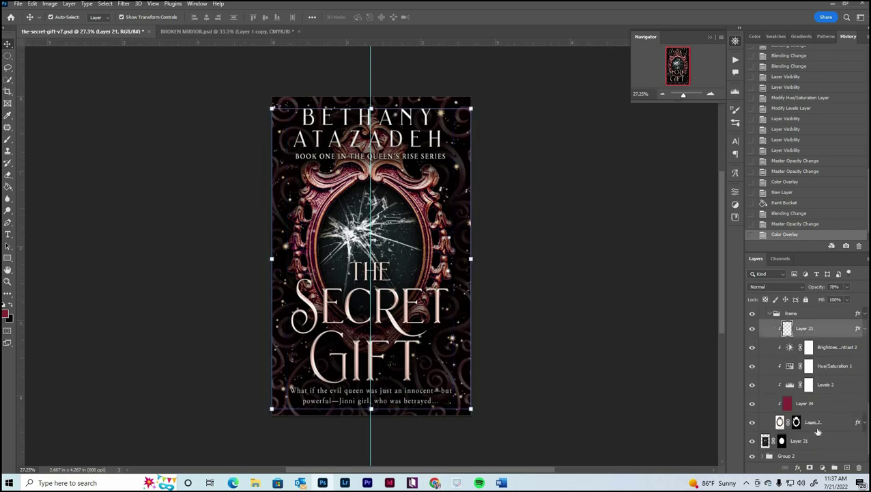
# Step: Add a new layer directly beneath the cracked glass layer and fill it with crimson as a test backdrop
pyautogui.hotkey('ctrl', 'shift', 'alt', 'n')
pyautogui.press('g')
pyautogui.click(328, 234)
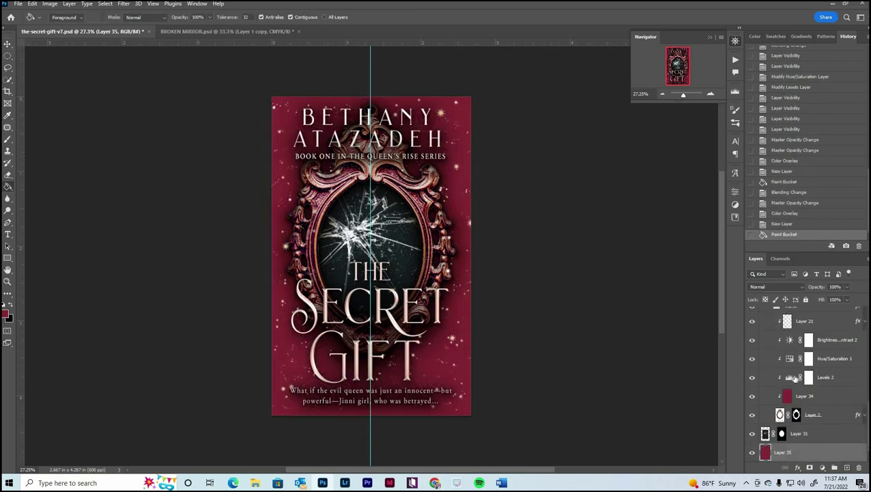
# Step: Shift the mirror frame's colour away from pink towards brown in Hue/Saturation 1
pyautogui.click(790, 358)
pyautogui.scroll(3, 757, 389)
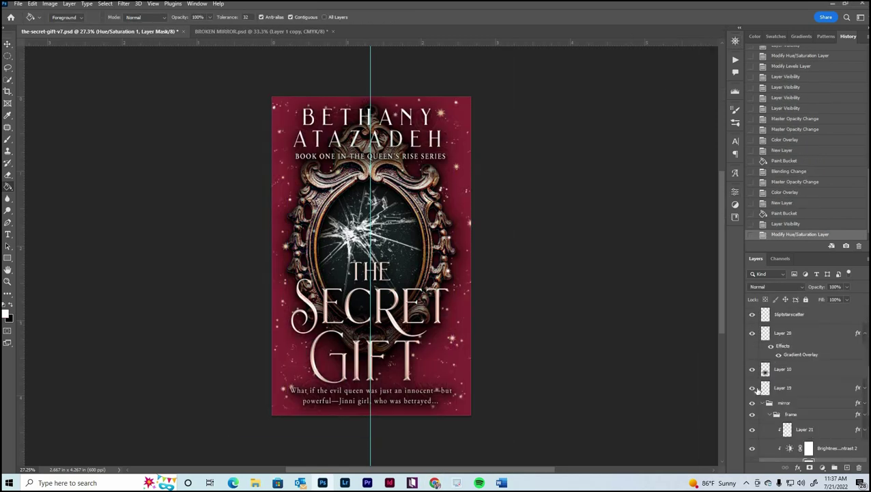
# Step: Hide the star layers and the crimson frame tint, and refill the backdrop layer below the glass with teal
pyautogui.scroll(-3, 756, 389)
pyautogui.moveTo(752, 369); pyautogui.dragTo(751, 444)
pyautogui.moveTo(806, 382); pyautogui.dragTo(828, 347)
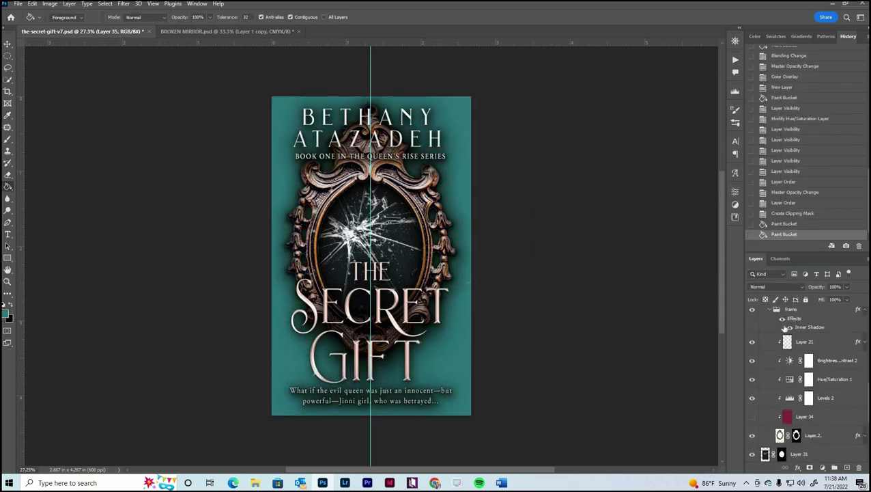
# Step: Turn off the frame group's effects and both drop shadows on the frame image in Layer 2
pyautogui.click(783, 318)
pyautogui.scroll(-2, 806, 390)
pyautogui.moveTo(793, 436); pyautogui.dragTo(794, 447)
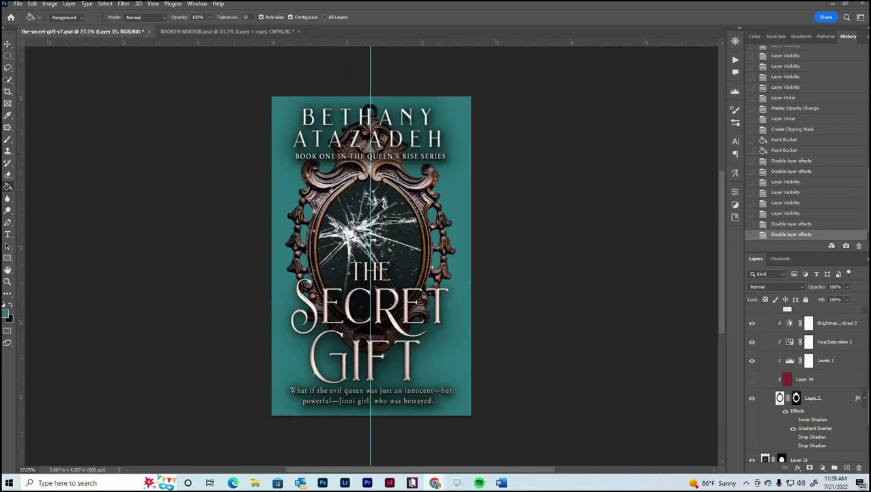
# Step: Hide the teal backdrop layer, show the stars and swirls again, and turn the mirror's layer effects back on
pyautogui.click(752, 379)
pyautogui.scroll(-1, 769, 424)
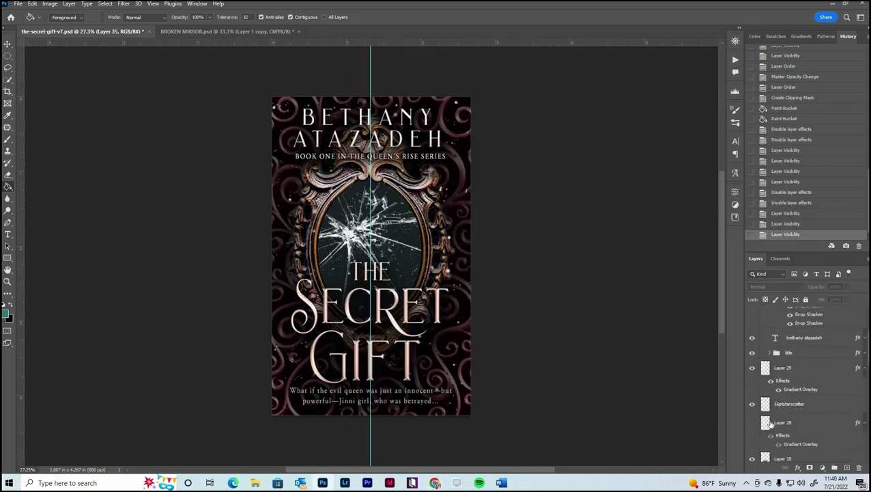
pyautogui.scroll(1, 831, 412)
pyautogui.click(782, 403)
pyautogui.click(782, 382)
# Step: Set Layer 33 below the swirls to Normal blending and fill it with a radial gradient between dark maroon and black
pyautogui.click(806, 410)
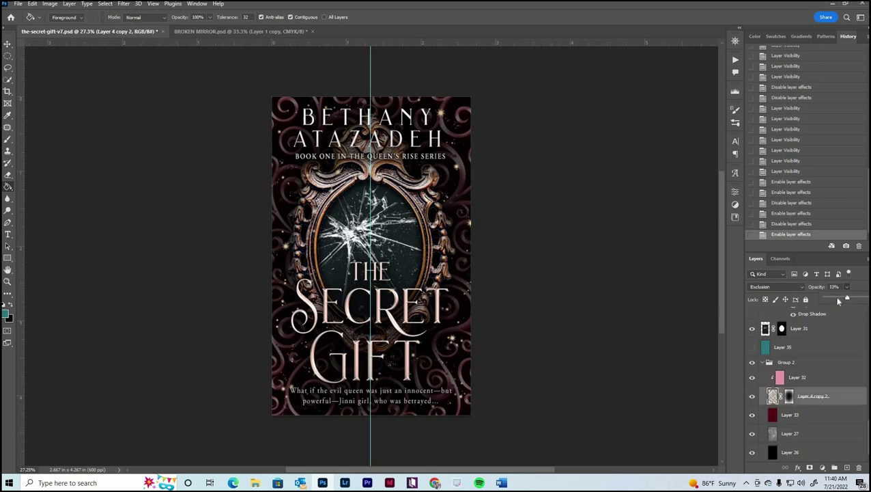
pyautogui.click(768, 286)
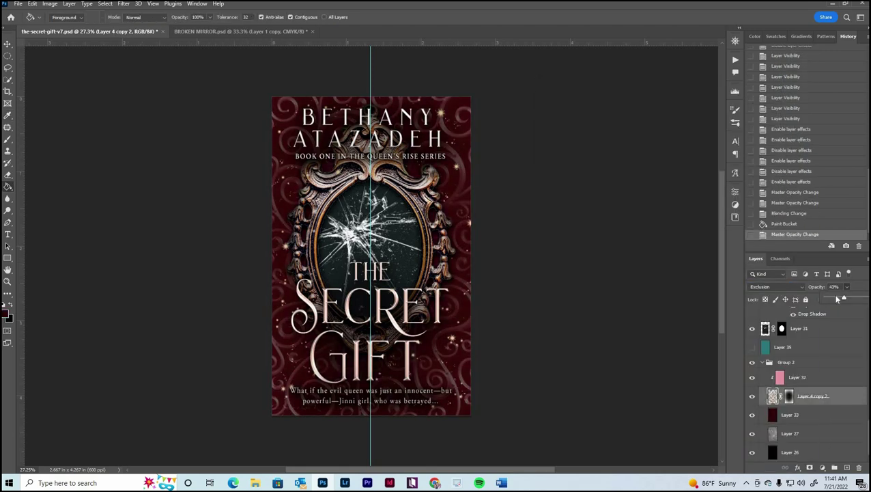
pyautogui.rightClick(8, 186)
pyautogui.click(43, 187)
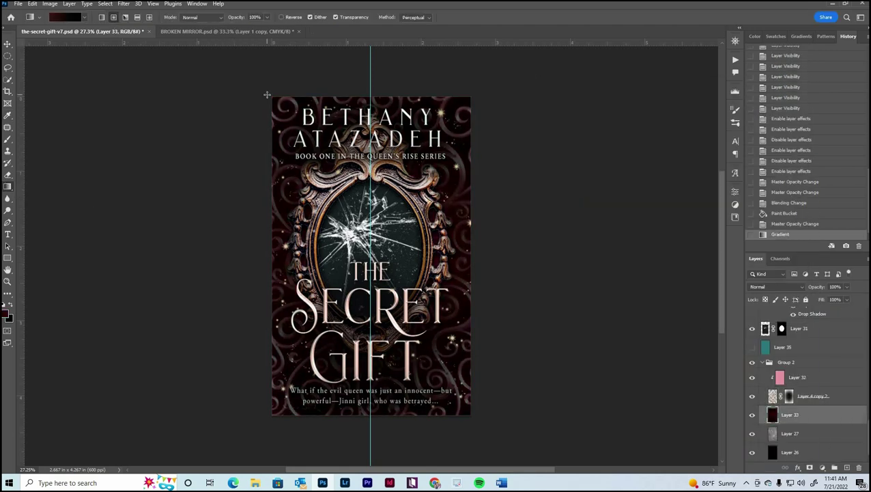
# Step: Readjust the opacity of the swirl pattern in Layer 4 copy 2
pyautogui.click(816, 396)
pyautogui.click(847, 286)
pyautogui.moveTo(847, 299); pyautogui.dragTo(837, 299)
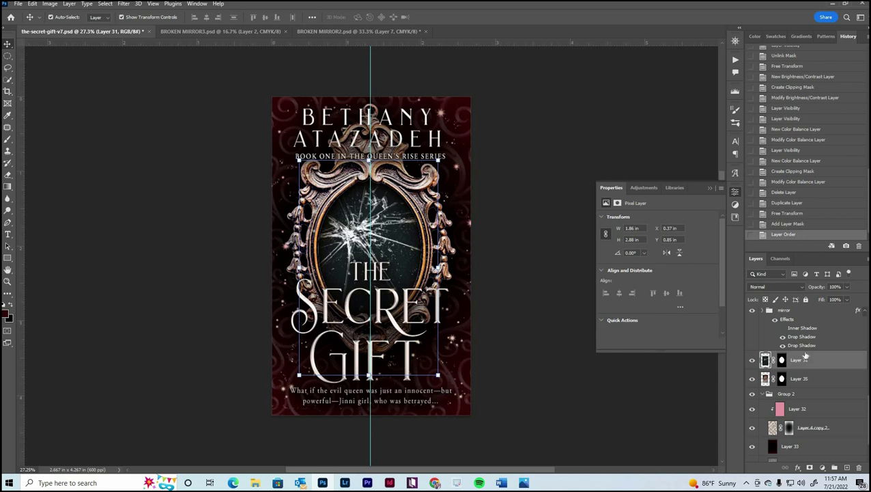
# Step: Delete the dark glass in Layer 31 covering the portrait and add a Color Balance adjustment above the portrait
pyautogui.click(835, 467)
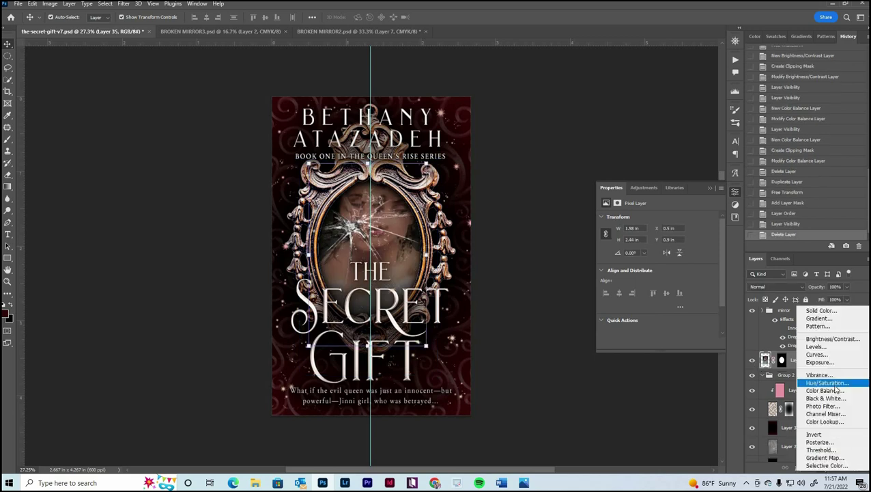
pyautogui.click(826, 413)
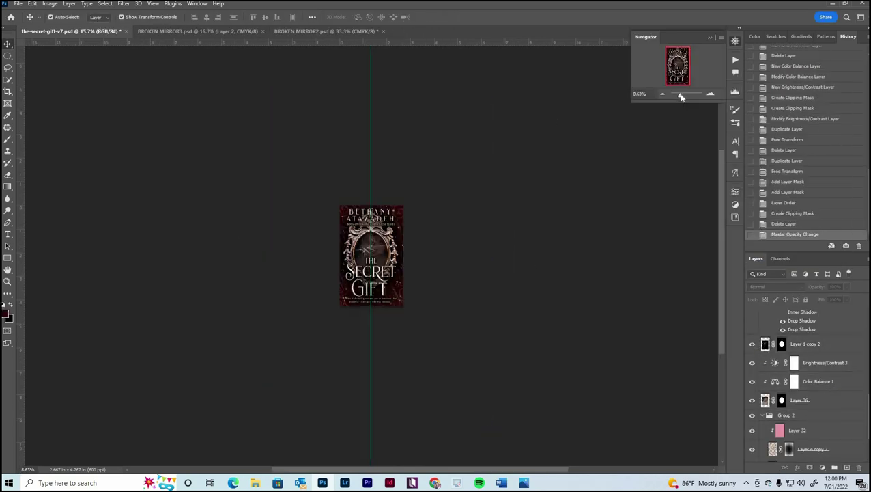
# Step: Paint black shading on a new layer above the swirls in Group 2, soften it with Gaussian Blur, and save the cover
pyautogui.moveTo(680, 96); pyautogui.dragTo(682, 95)
pyautogui.hotkey('ctrl', 'shift', 'alt', 'n')
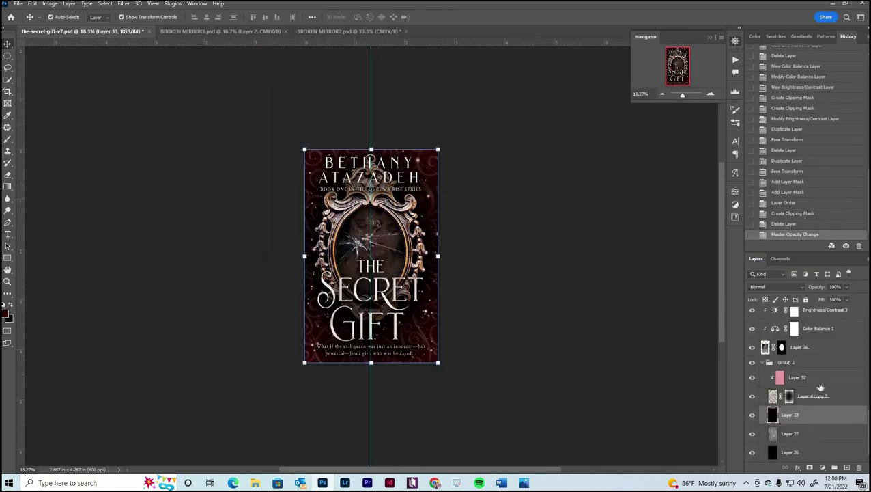
pyautogui.press('b')
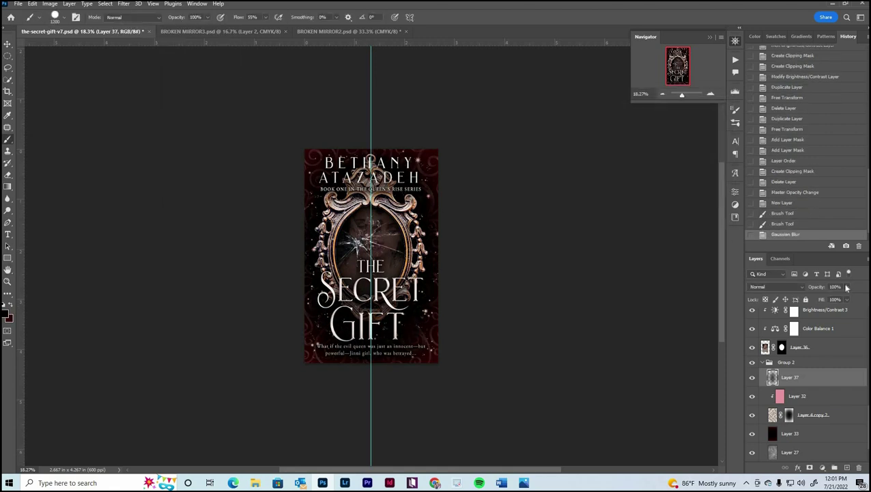
pyautogui.moveTo(680, 96); pyautogui.dragTo(678, 95)
pyautogui.hotkey('ctrl', 's')
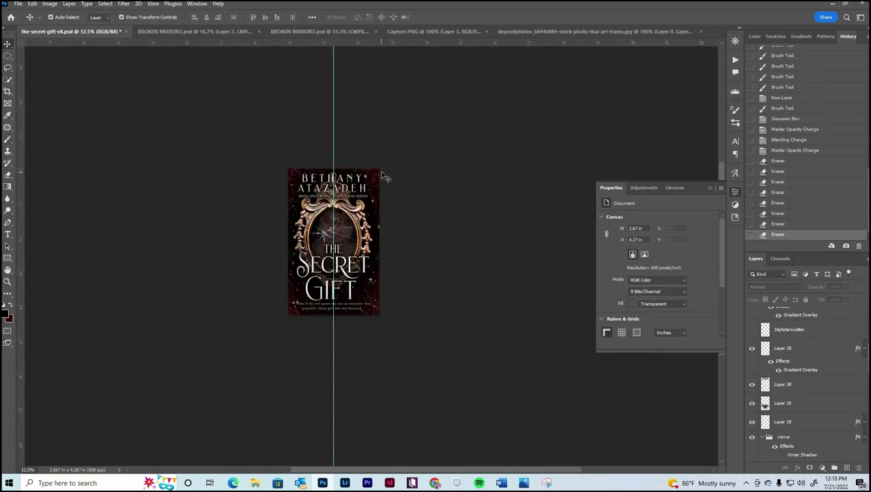
# Step: Draw a reversed radial gradient of orange-brown 9c541b and black on a new layer below the swirls, at 30% opacity
pyautogui.click(813, 413)
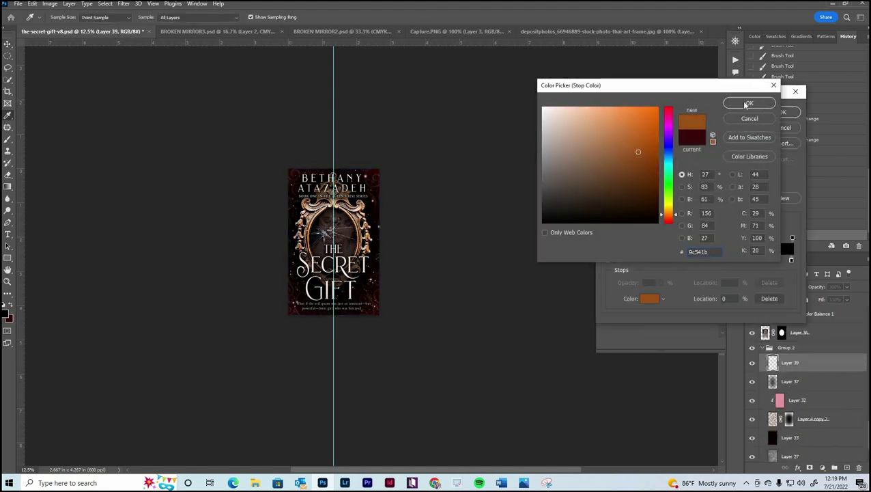
pyautogui.moveTo(333, 171); pyautogui.dragTo(333, 314)
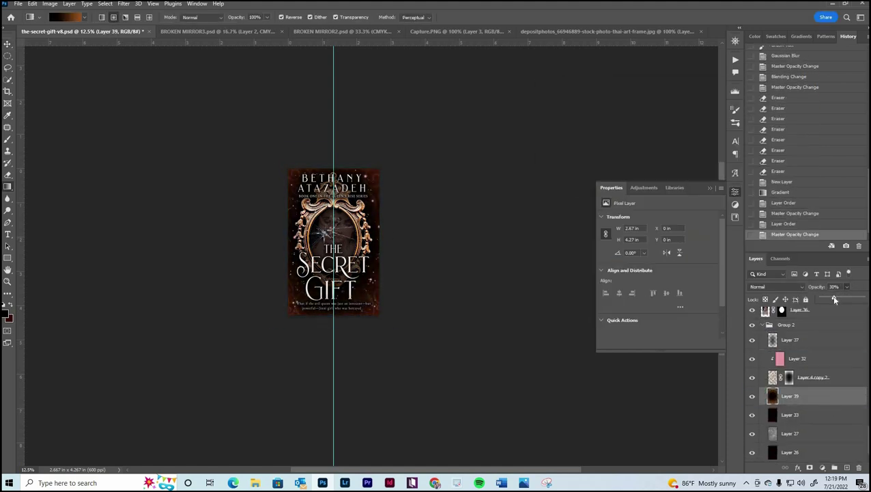
pyautogui.hotkey('ctrl', '+')
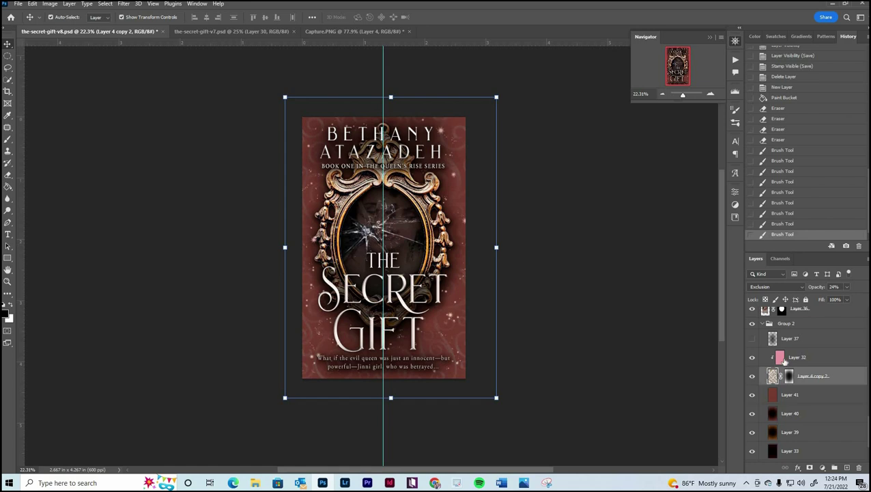
pyautogui.click(776, 286)
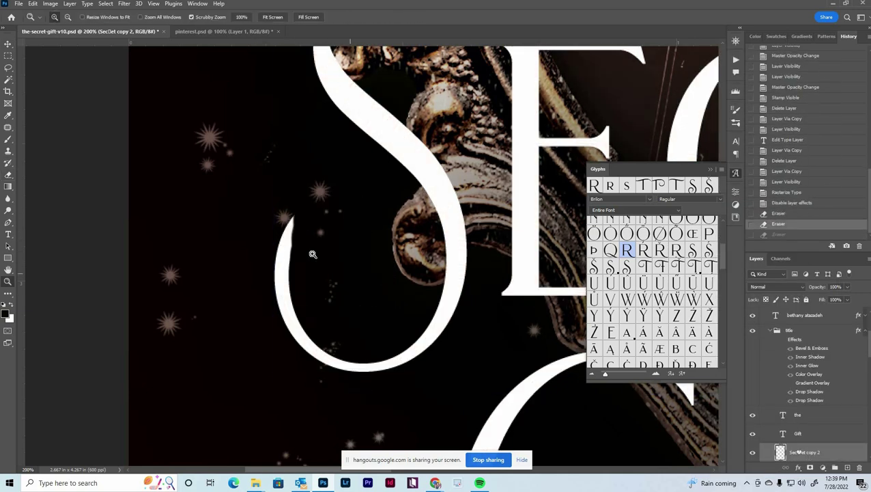
# Step: Outline a longer, tapered tip for the tail of the S in Secret with the Pen tool and convert the path to a selection
pyautogui.click(312, 254)
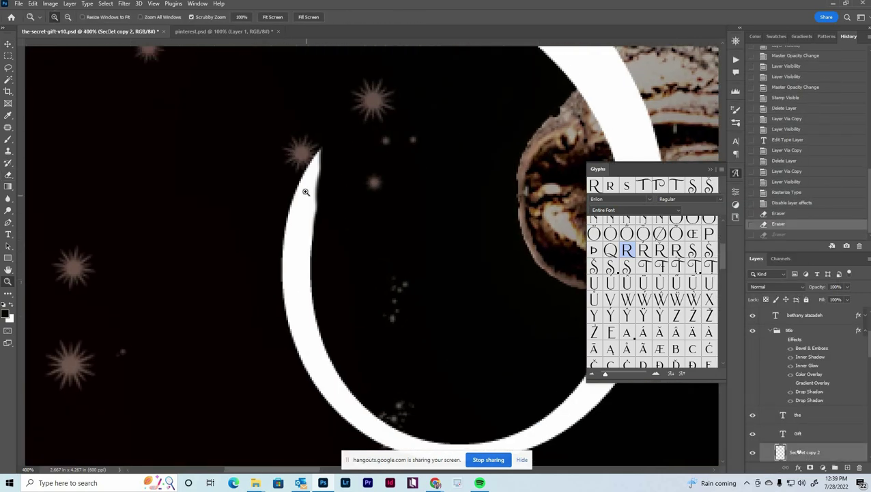
pyautogui.press('p')
pyautogui.click(290, 203)
pyautogui.click(376, 95)
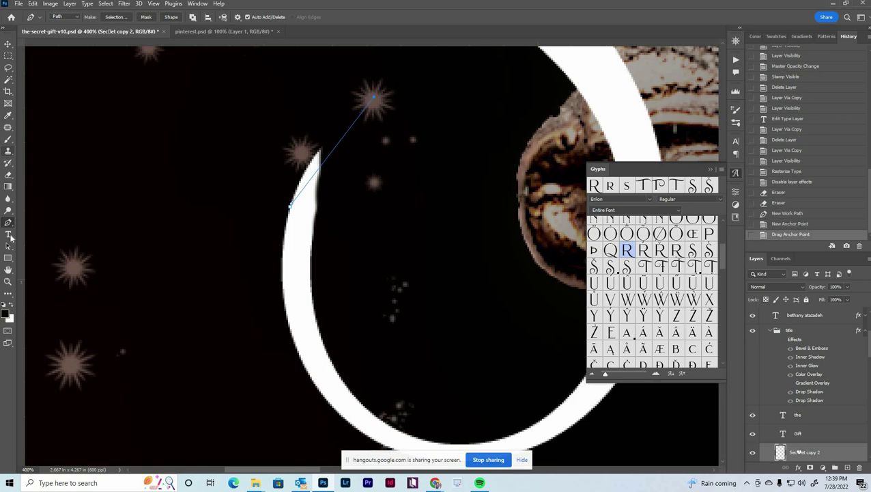
pyautogui.moveTo(374, 99); pyautogui.dragTo(313, 140)
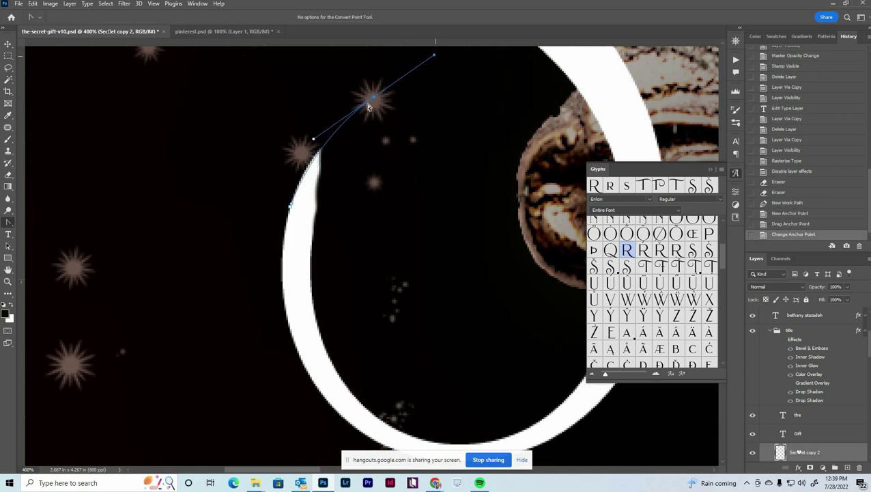
pyautogui.click(316, 215)
pyautogui.rightClick(353, 194)
pyautogui.click(389, 237)
# Step: Paint the selected tail tip of the S white, deselect, and touch up its edges with a small brush
pyautogui.press('b')
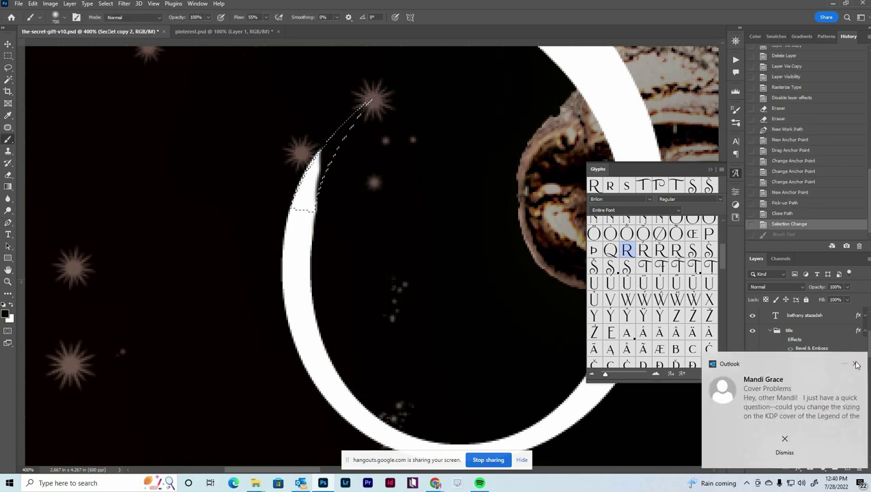
pyautogui.moveTo(364, 138)
pyautogui.mouseDown()
pyautogui.moveTo(376, 217)
pyautogui.moveTo(297, 236)
pyautogui.moveTo(344, 186)
pyautogui.moveTo(343, 220)
pyautogui.mouseUp()
pyautogui.hotkey('ctrl', 'd')
pyautogui.press('z')
pyautogui.press('b')
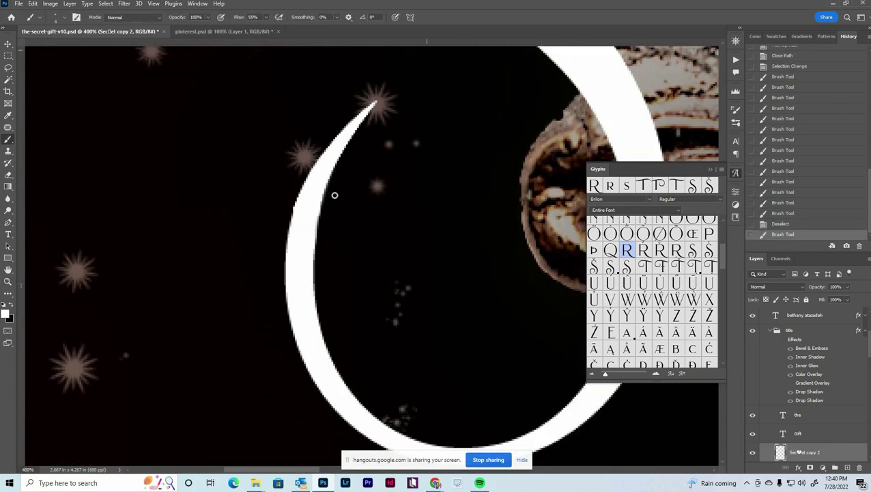
# Step: Trace a smooth curve around the S's extended tail with the Pen tool and convert the path to a selection
pyautogui.click(8, 224)
pyautogui.moveTo(374, 101); pyautogui.dragTo(486, 55)
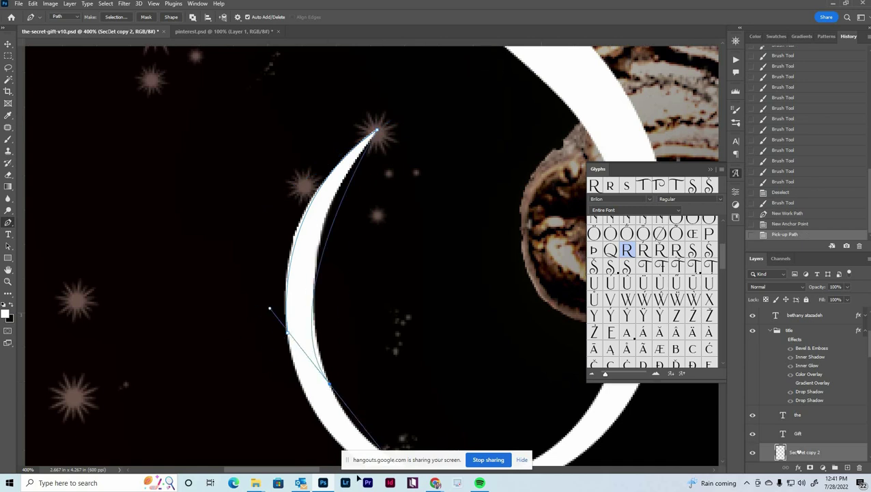
pyautogui.click(374, 131)
pyautogui.rightClick(341, 255)
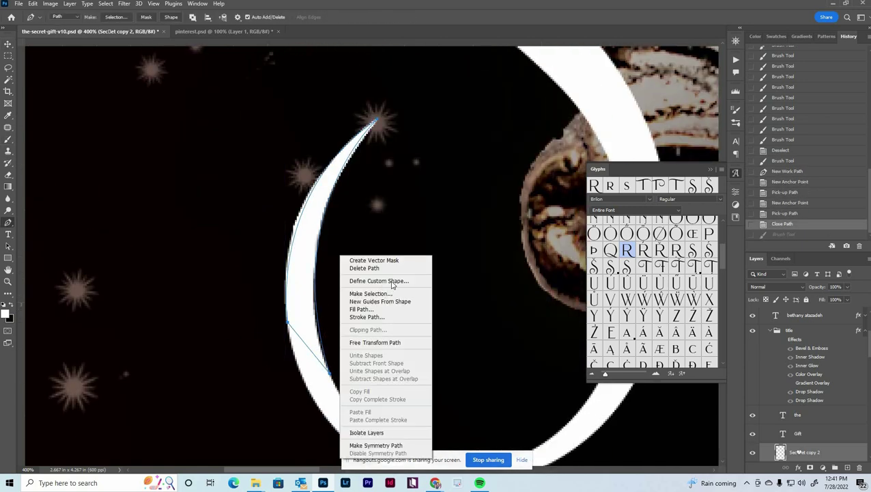
pyautogui.click(371, 293)
# Step: Invert the selection, erase the uneven edges outside the S's traced tail, and deselect
pyautogui.click(105, 3)
pyautogui.click(123, 39)
pyautogui.press('e')
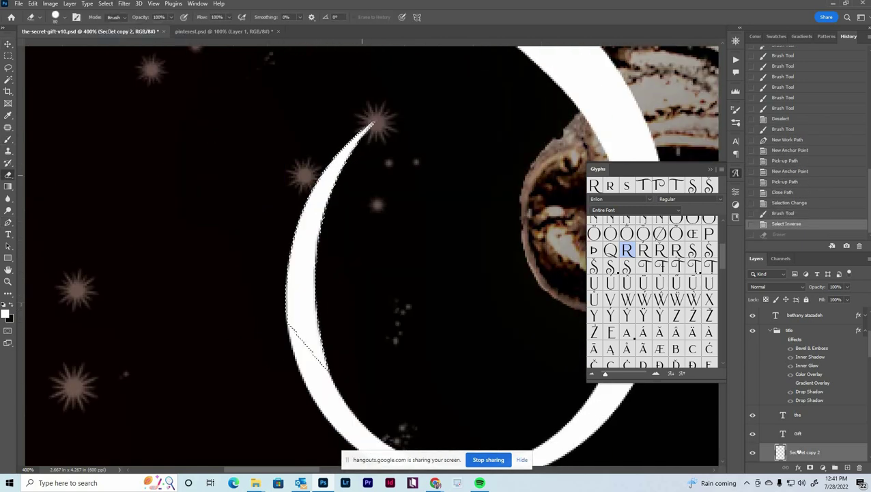
pyautogui.moveTo(348, 150); pyautogui.dragTo(389, 190)
pyautogui.hotkey('ctrl', '0')
pyautogui.scroll(3, 355, 205)
pyautogui.hotkey('ctrl', 'd')
# Step: Smooth the curve of the S's tail by erasing its rough edge inside an elliptical selection, and deselect
pyautogui.press('m')
pyautogui.moveTo(293, 267); pyautogui.dragTo(403, 403)
pyautogui.press('e')
pyautogui.moveTo(287, 321); pyautogui.dragTo(314, 389)
pyautogui.hotkey('ctrl', 'd')
pyautogui.hotkey('ctrl', '0')
pyautogui.press('z')
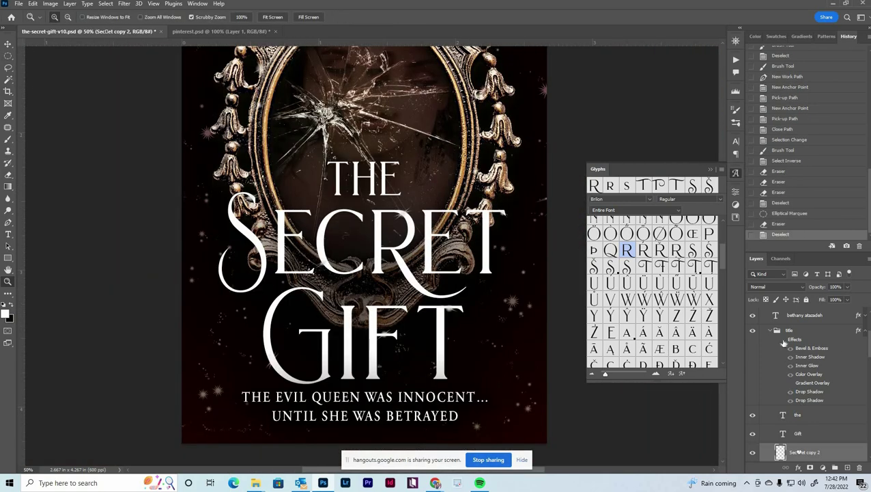
# Step: Turn the title group's layer effects back on and collapse the group
pyautogui.click(783, 339)
pyautogui.scroll(5, 242, 341)
pyautogui.scroll(-6, 241, 341)
pyautogui.click(772, 331)
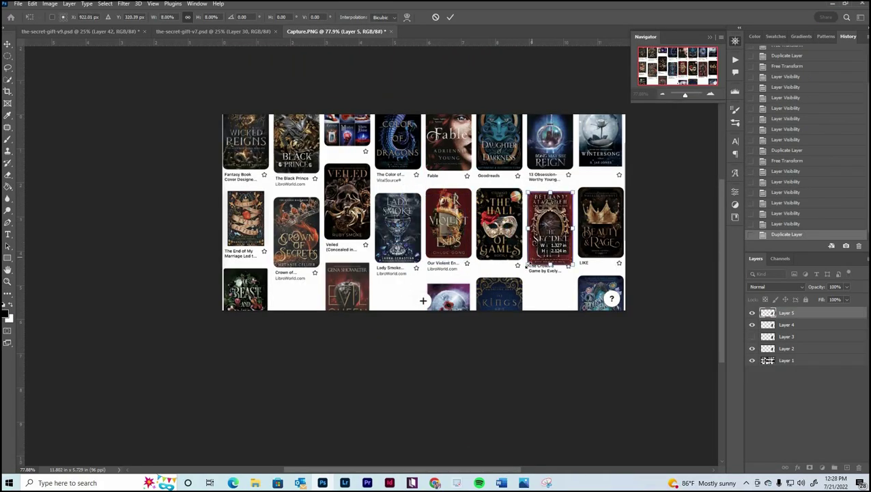
# Step: Scale the red cover copy to 8% over The Crown's Game in Capture.PNG and compare the older versions by toggling their visibility
pyautogui.click(450, 17)
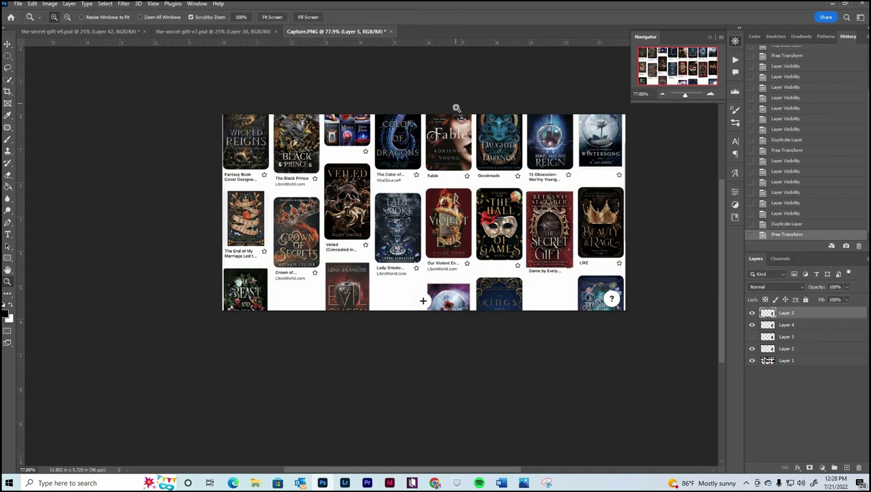
pyautogui.click(752, 318)
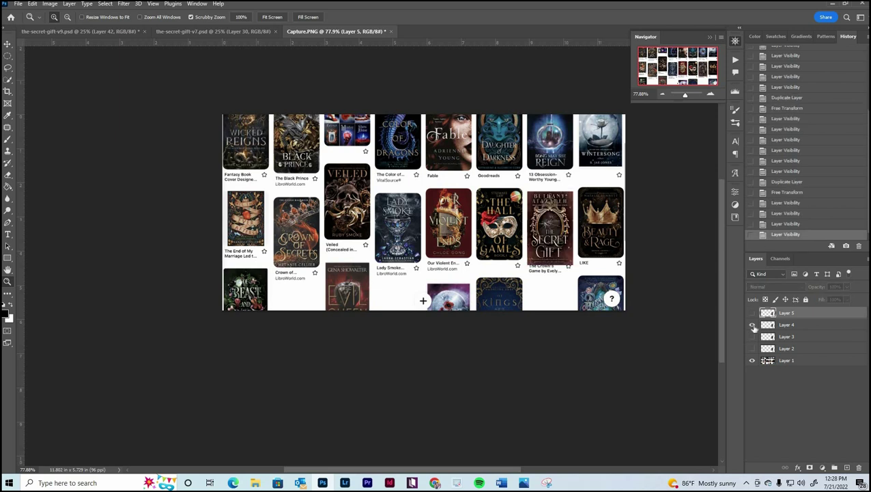
pyautogui.click(753, 336)
pyautogui.click(753, 336)
pyautogui.click(753, 337)
pyautogui.click(753, 338)
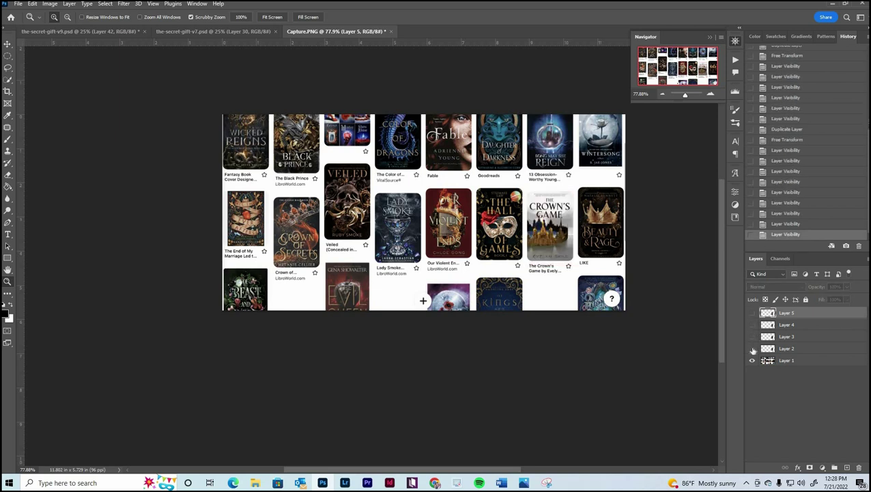
pyautogui.click(753, 349)
# Step: Compare the red cover in Layer 5 with the dark one in Layer 2 by toggling visibility, leaving Layer 5 shown
pyautogui.click(752, 314)
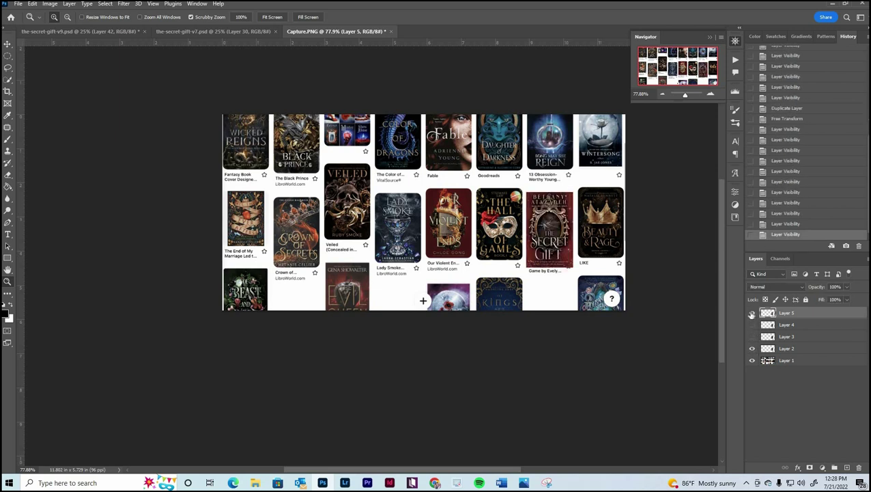
pyautogui.click(752, 314)
pyautogui.click(751, 314)
pyautogui.click(751, 314)
pyautogui.click(752, 314)
# Step: Move the dark cover thumbnail in Layer 2 onto the Lady Smoke cover and nudge it into alignment
pyautogui.click(792, 349)
pyautogui.hotkey('ctrl', 't')
pyautogui.moveTo(549, 228); pyautogui.dragTo(399, 230)
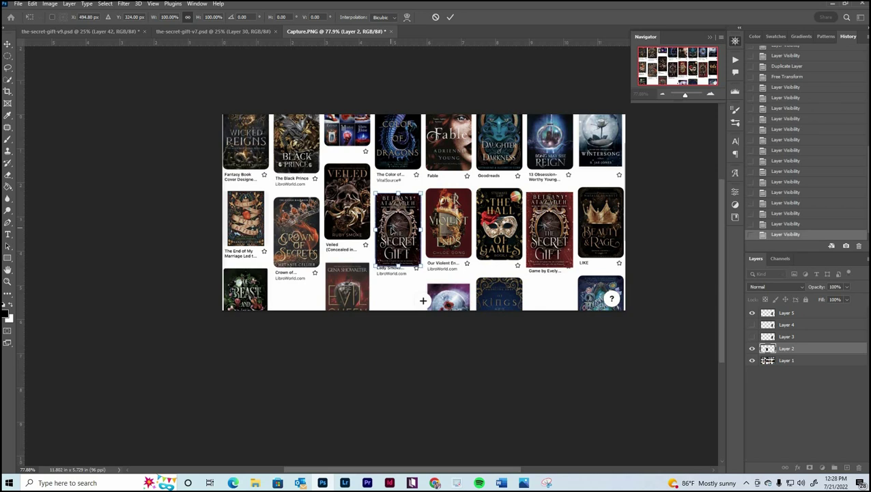
pyautogui.press('Return')
pyautogui.press('z')
pyautogui.hotkey('ctrl', 't')
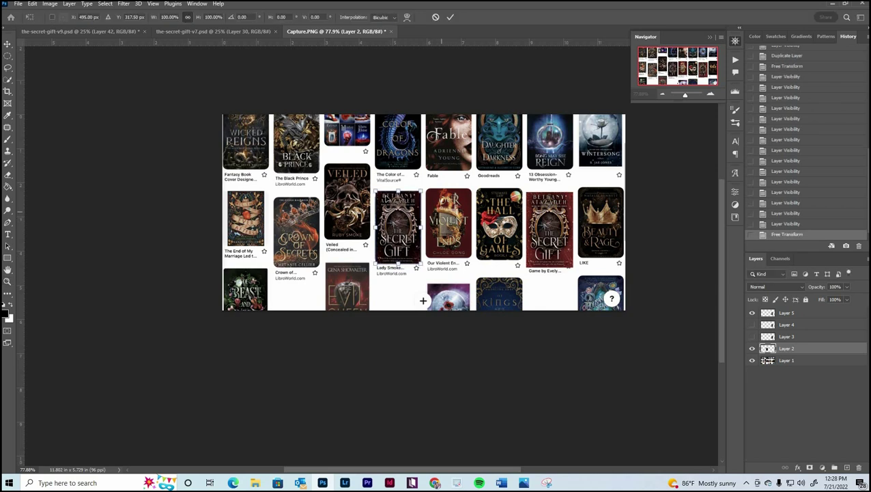
pyautogui.press('Left')
pyautogui.press('Return')
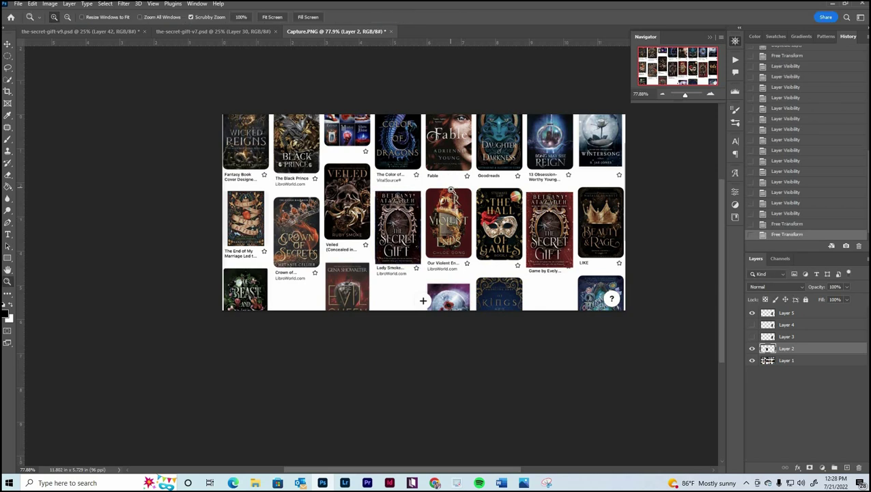